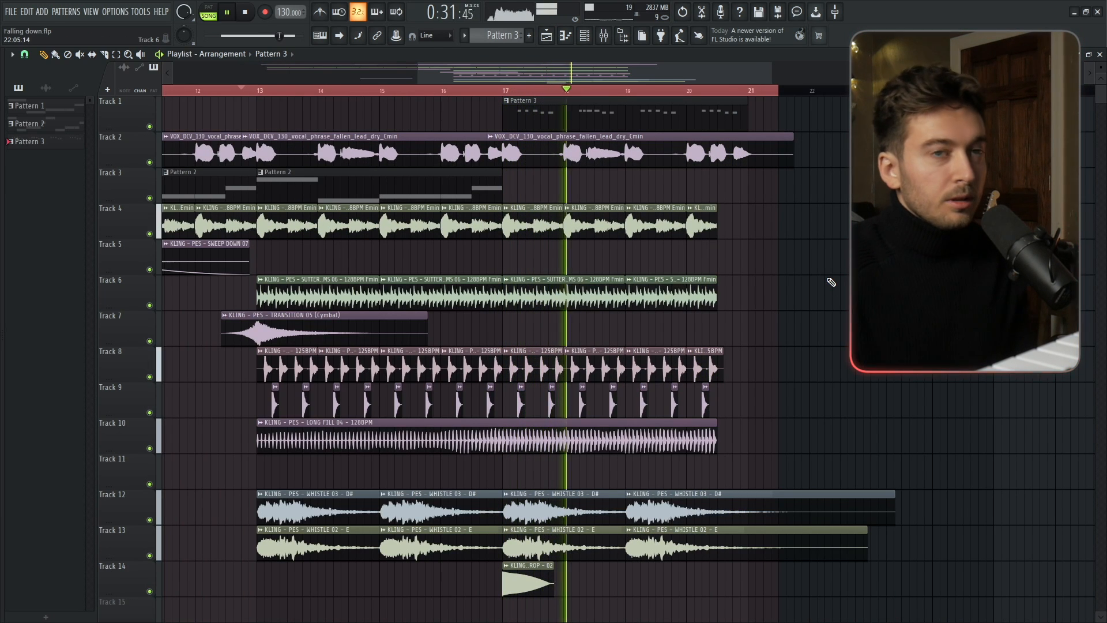
- Collapse the Claps - Classic folder and open the KLING PES' 24 - Synth Sparks folder in the sample library
key(space)
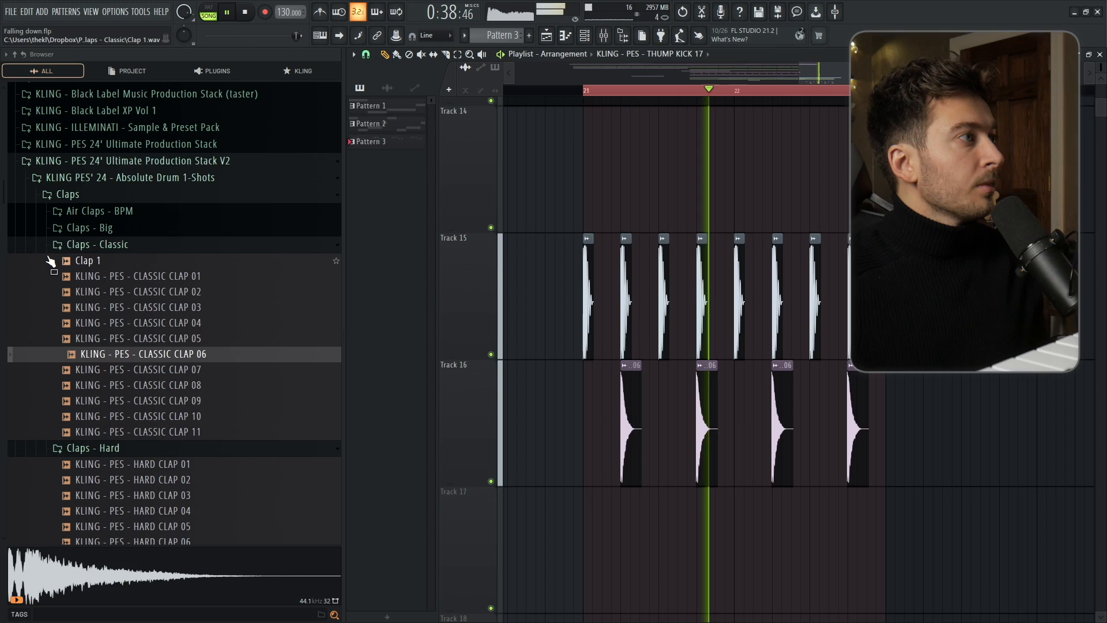
click(112, 243)
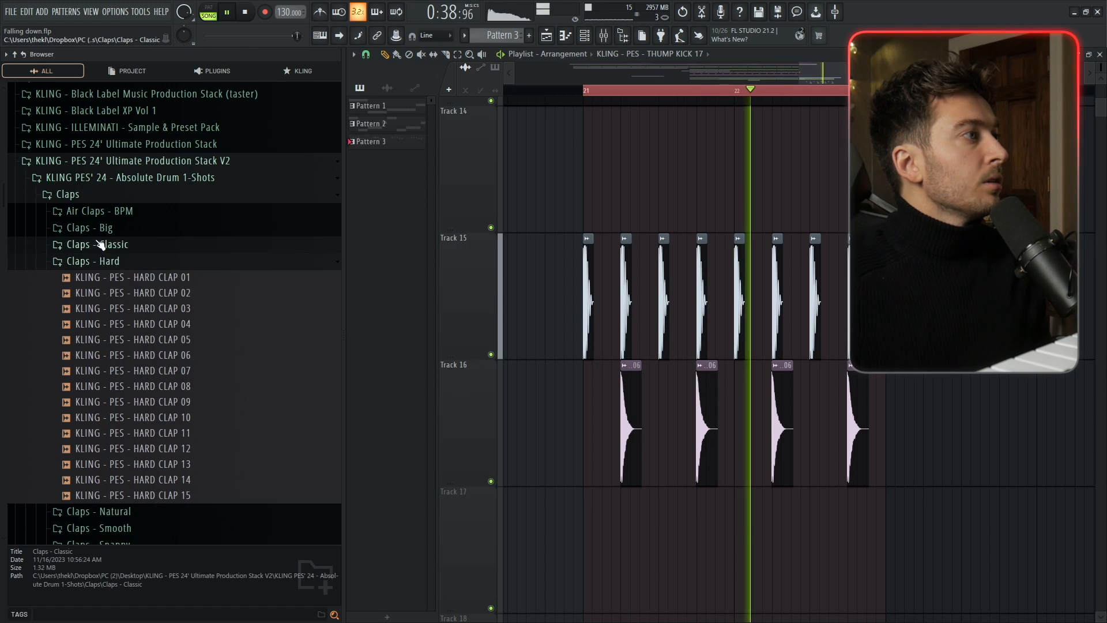
scroll(148, 488, down, 5)
scroll(148, 487, down, 5)
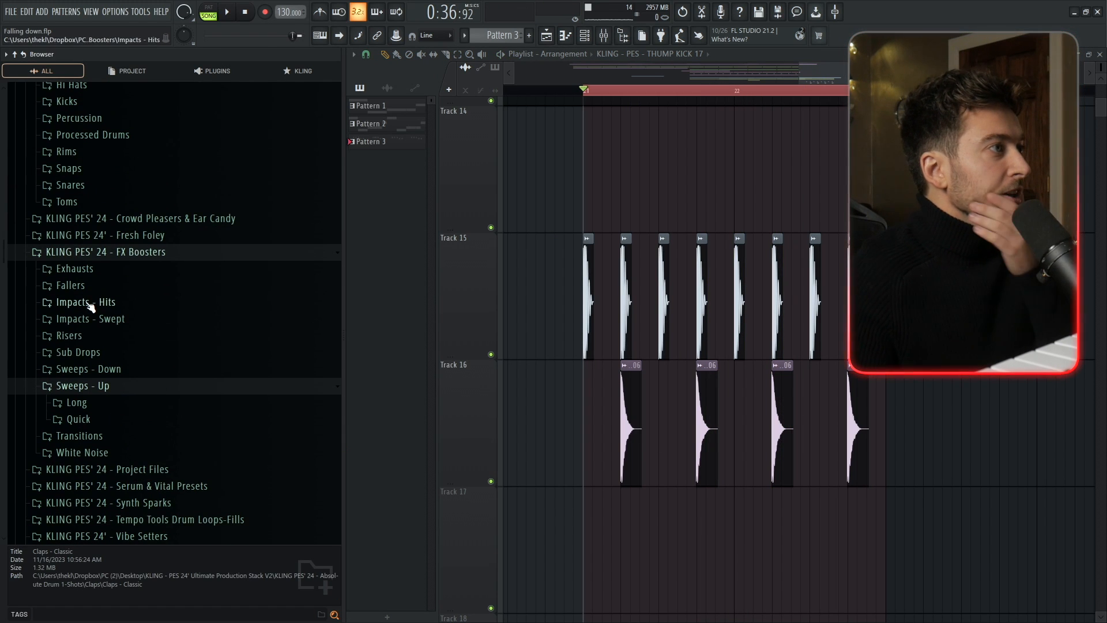
scroll(134, 402, down, 2)
click(134, 408)
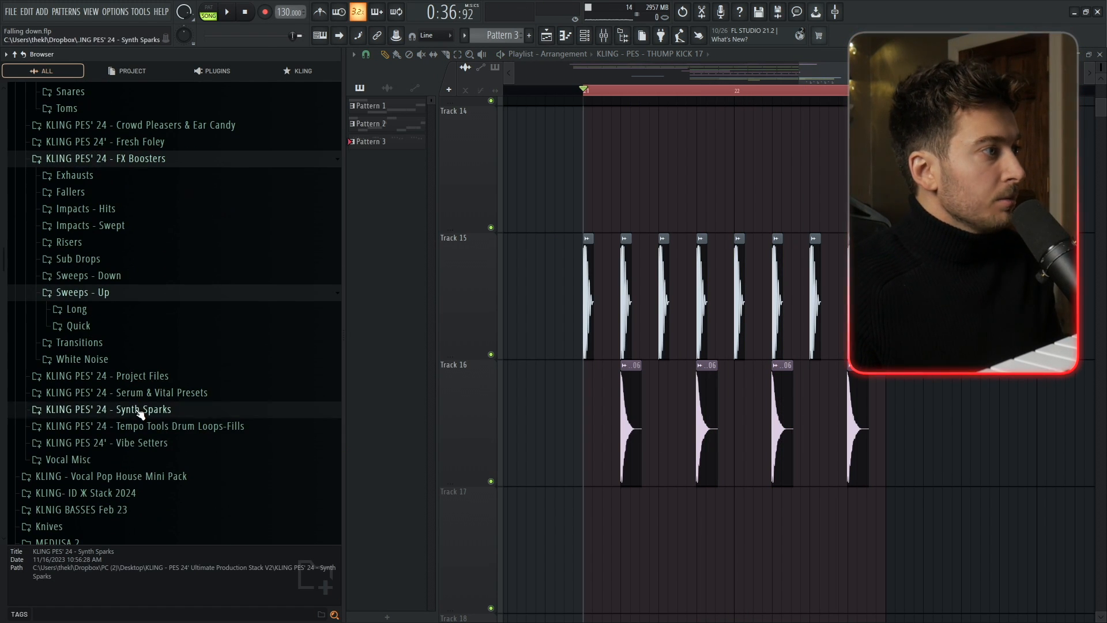
- Open the Brass Stabs folder in Synth Sparks and audition several of its brass stab samples
scroll(132, 406, down, 2)
click(124, 364)
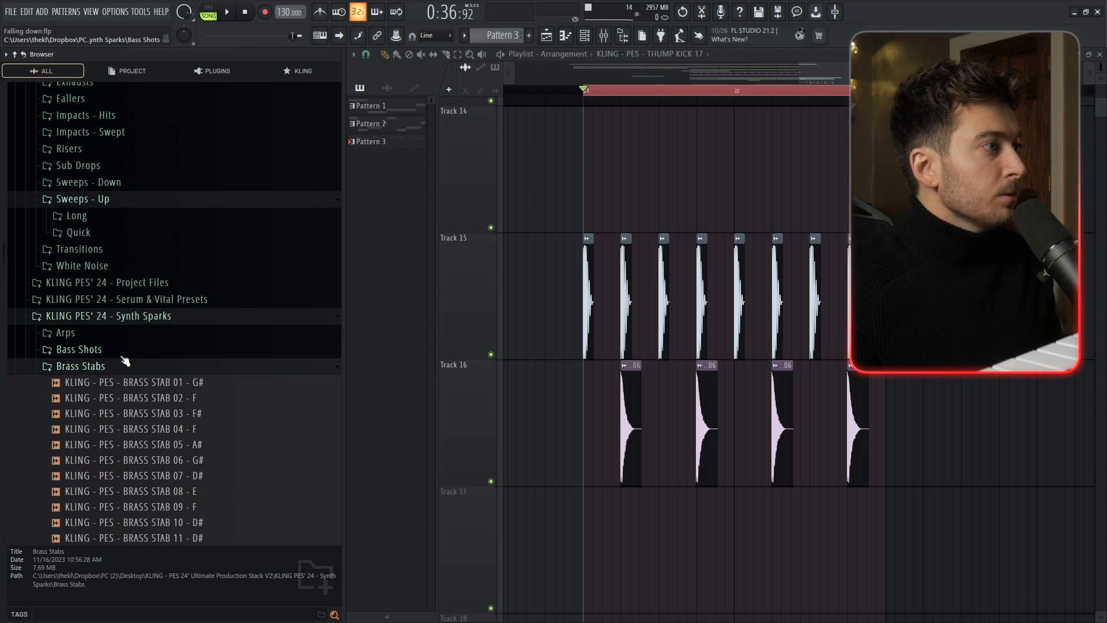
click(124, 385)
click(128, 428)
scroll(133, 432, down, 4)
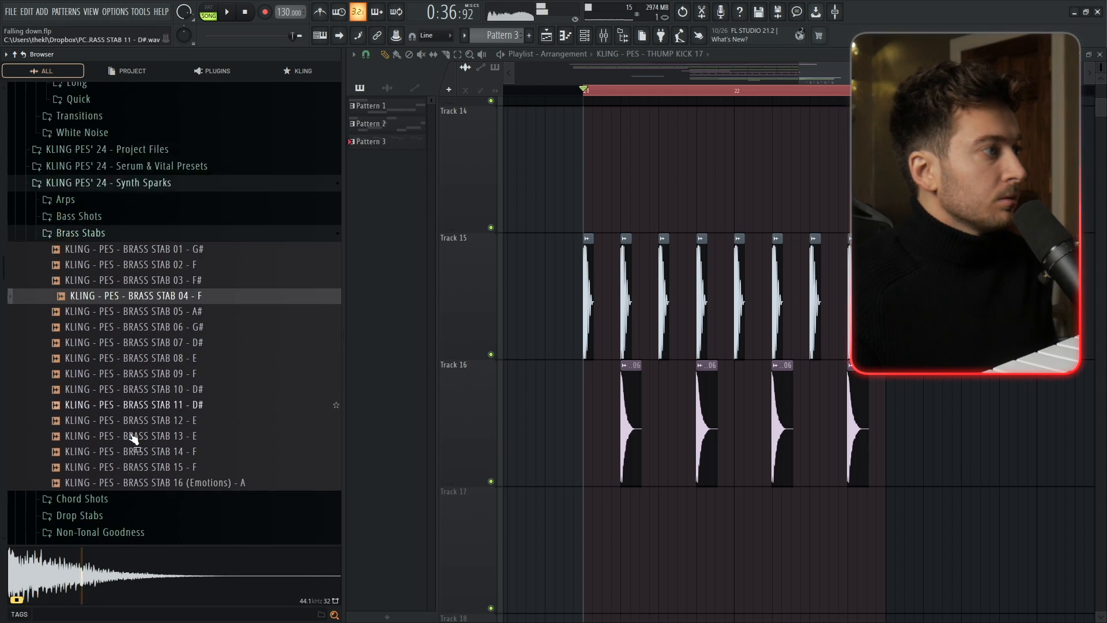
click(135, 431)
click(136, 416)
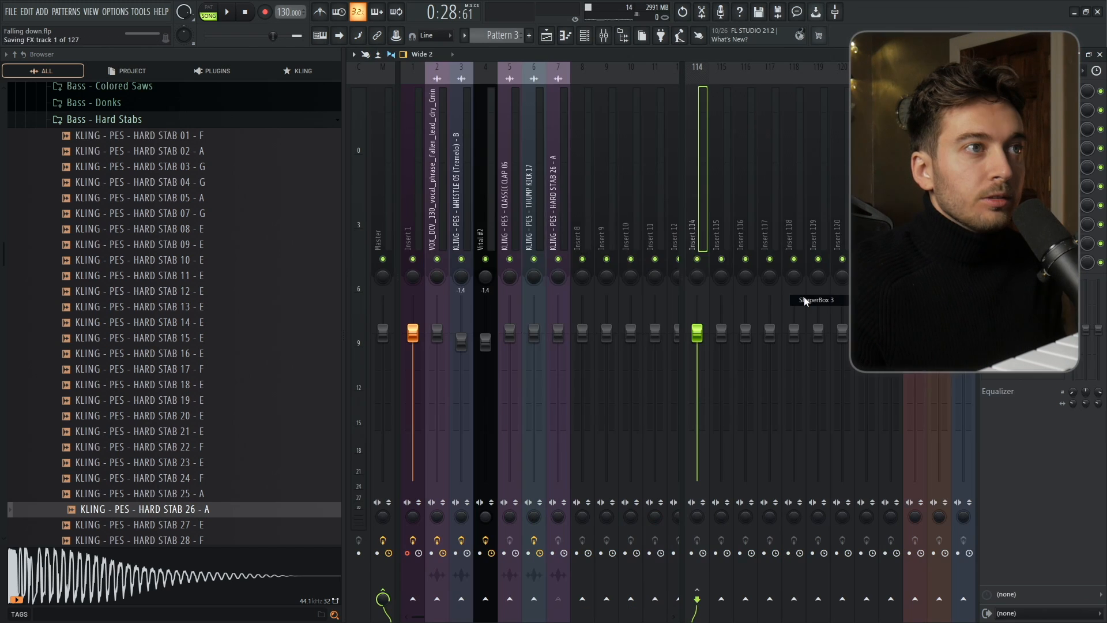
- Add the ShaperBox 3 effect to mixer insert 114
click(806, 301)
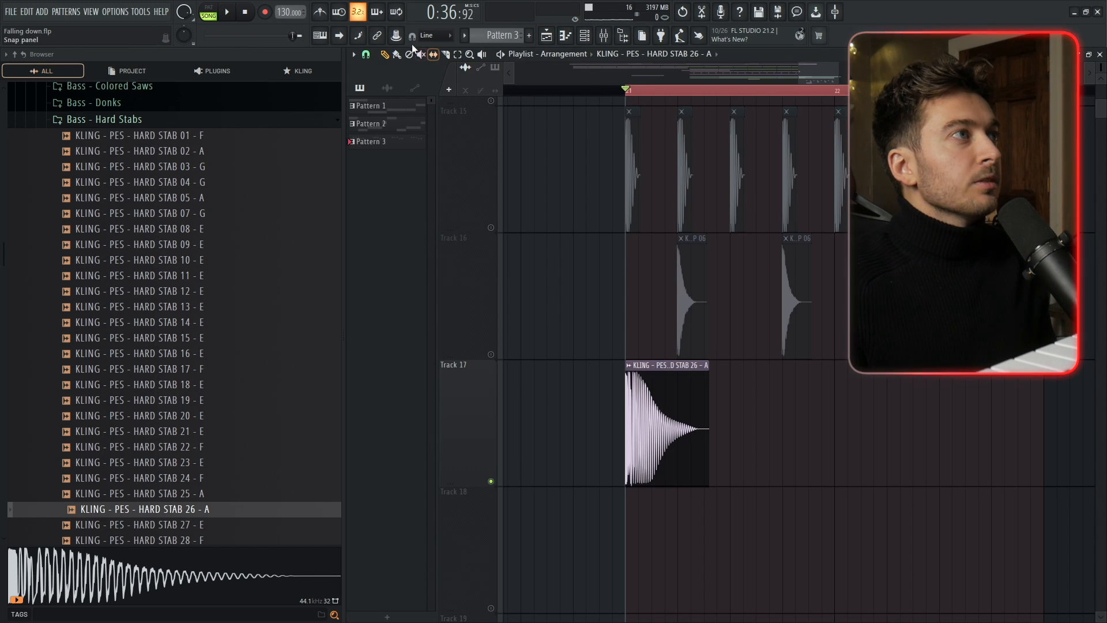
click(400, 42)
click(476, 167)
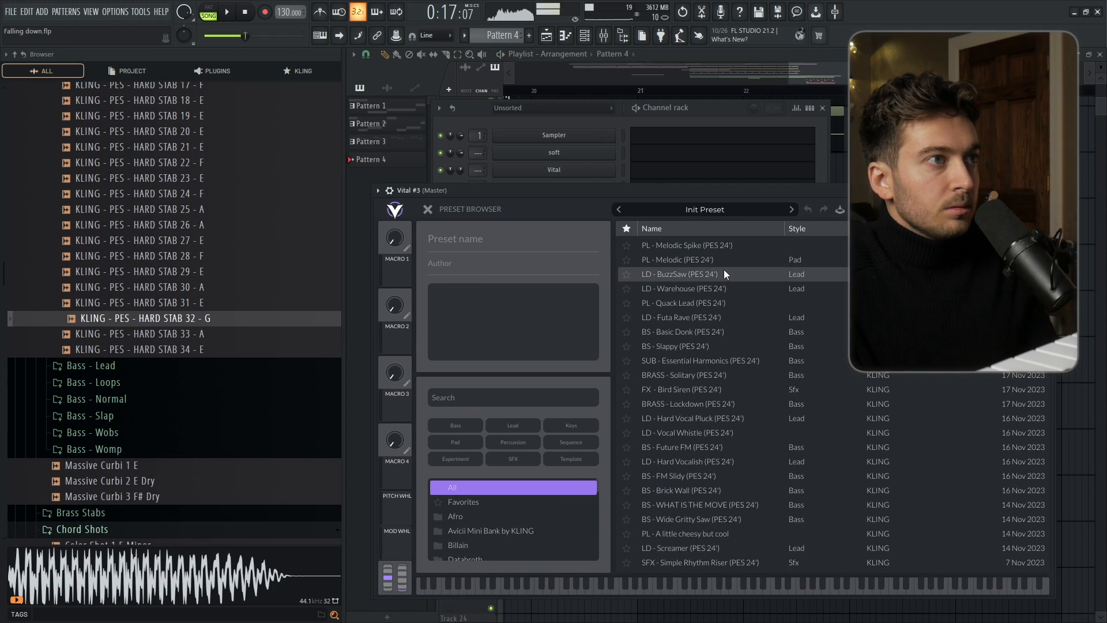
- Try the LD - Futa Rave and BRASS - Lockdown presets in Vital #3, and load BRASS - Solitary (PES 24')
click(717, 318)
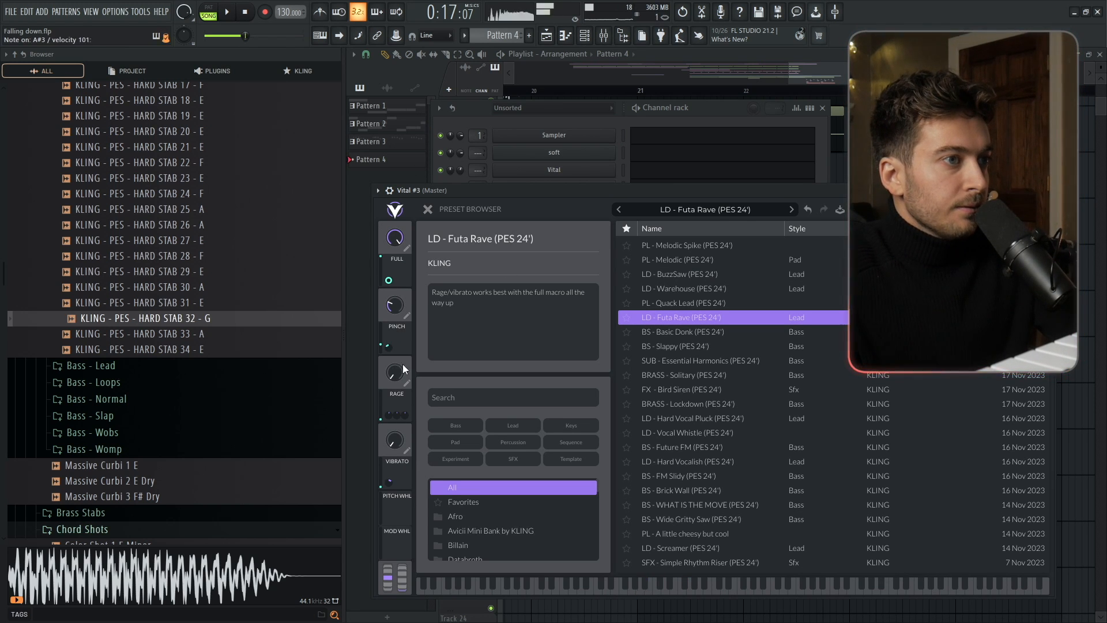
click(715, 410)
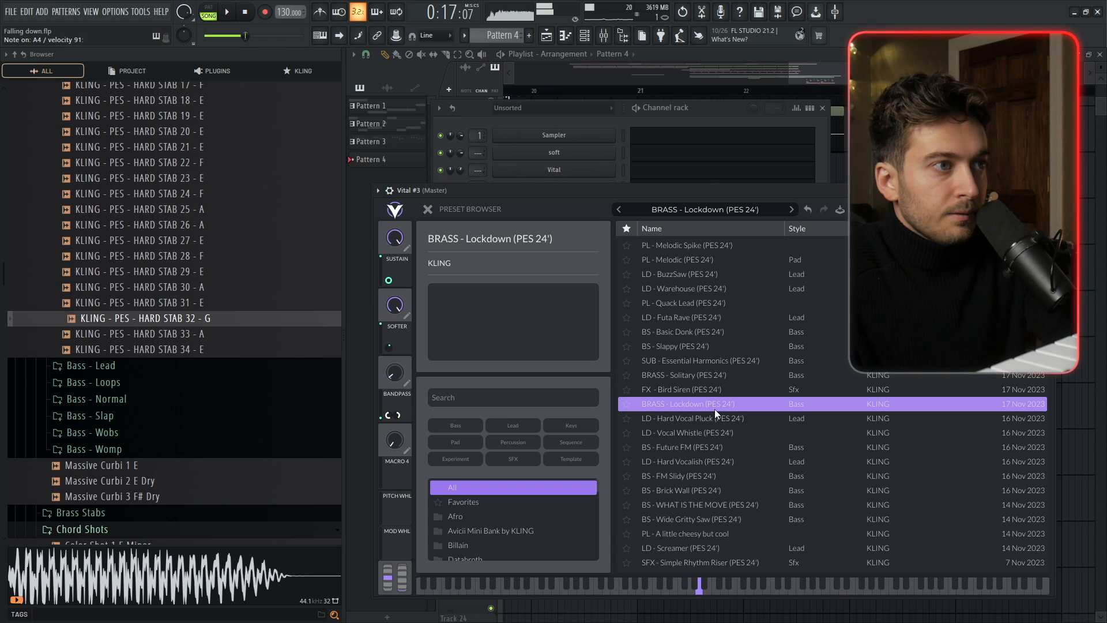
click(710, 377)
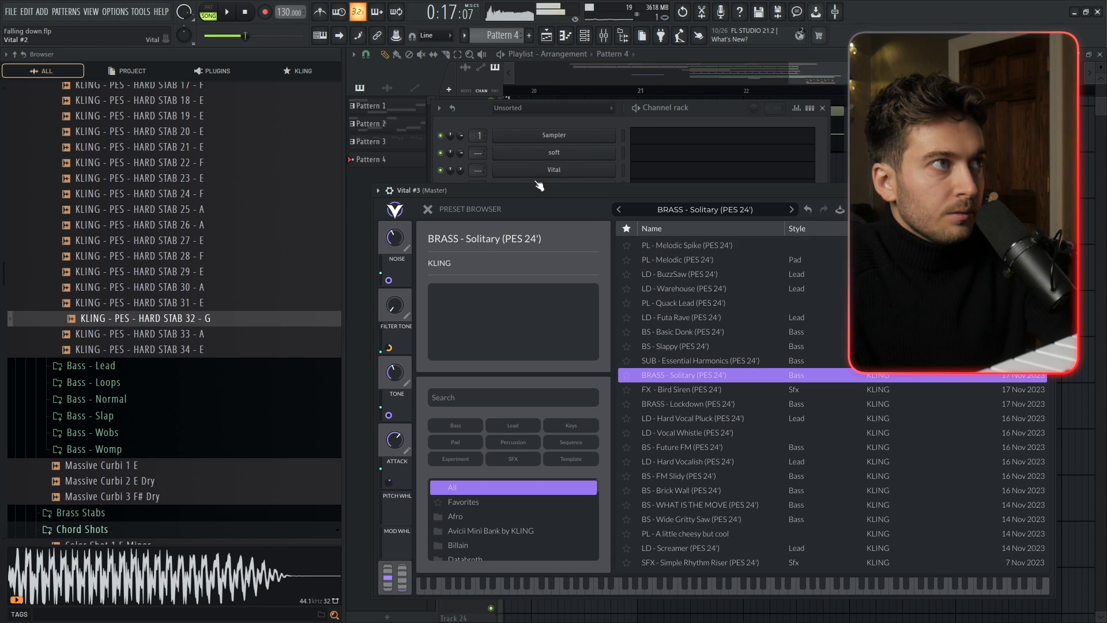
- Shorten the recorded Vital #3 notes in the first two bars of Pattern 4 to leave gaps between phrases
key(F7)
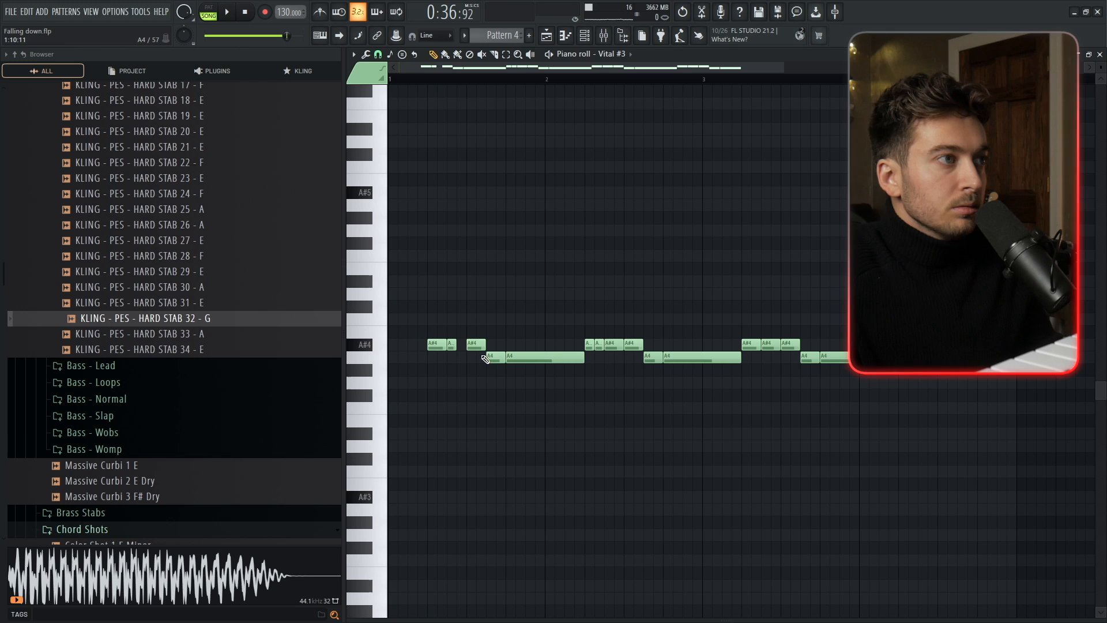
key(space)
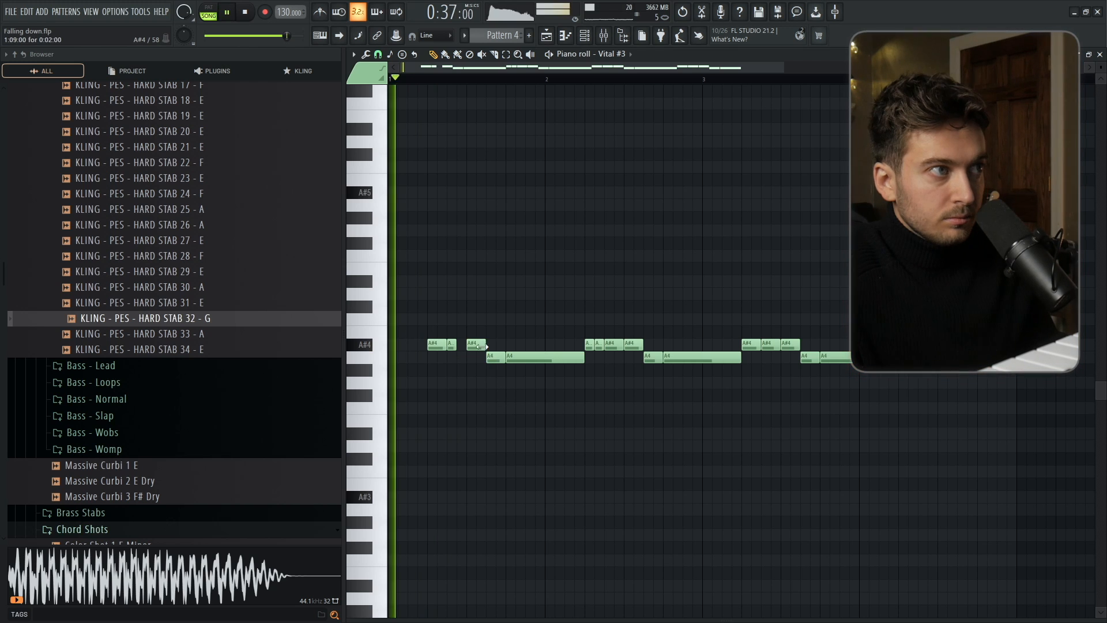
drag(582, 362, 548, 374)
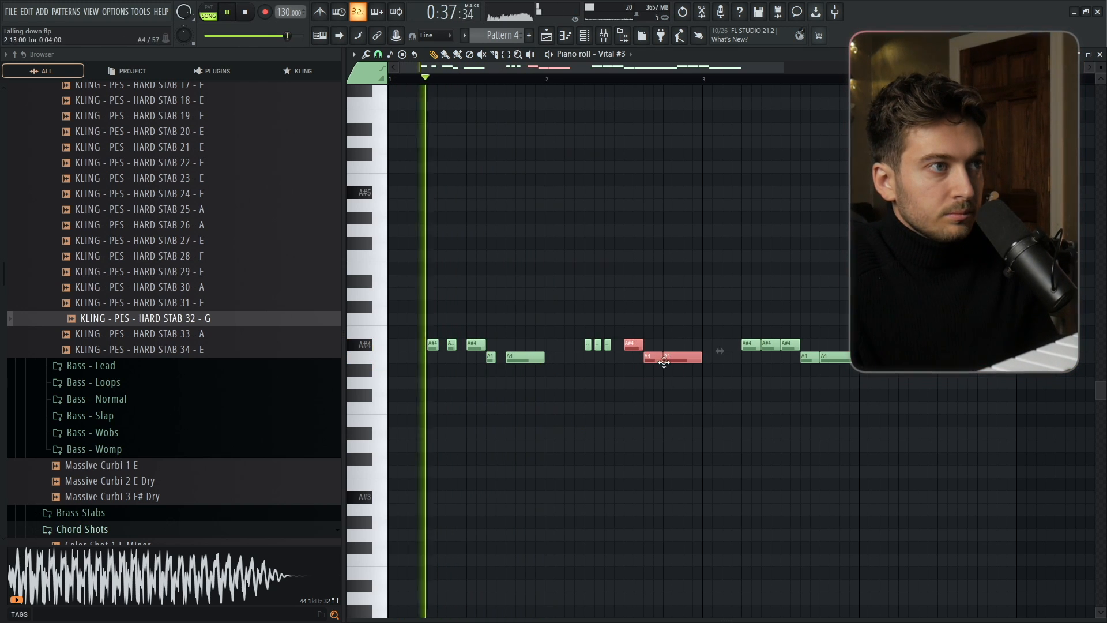
key(ctrl+d)
drag(702, 360, 691, 364)
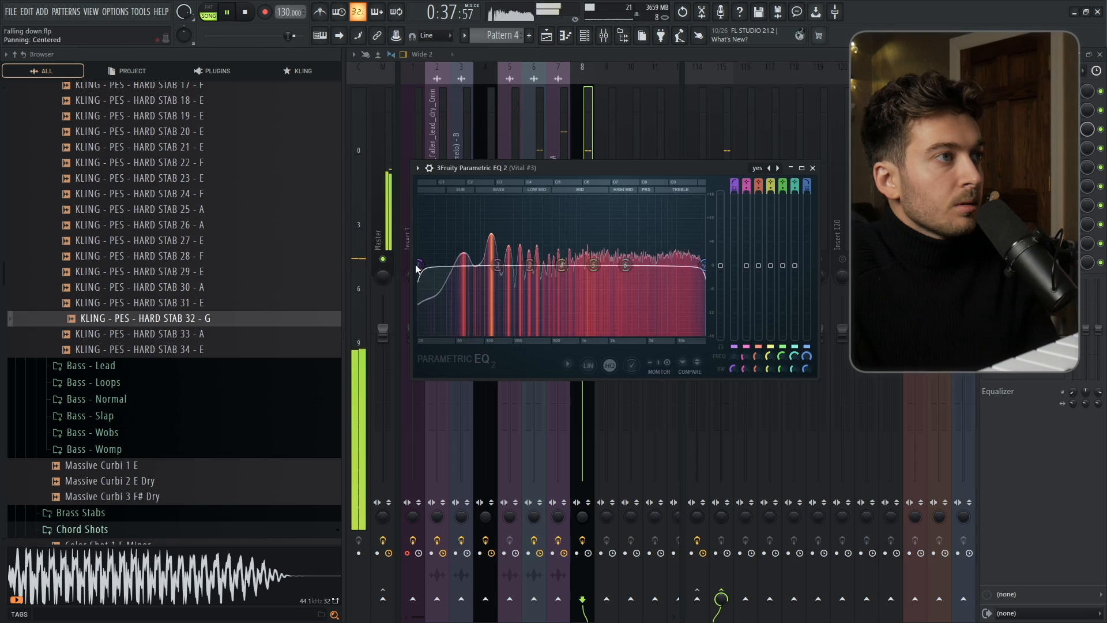
- In the Vital #3 insert's Parametric EQ 2, raise the low cut and dip band 6 about -12.6 dB near 10.6 kHz
drag(418, 266, 500, 266)
click(589, 366)
drag(625, 265, 685, 285)
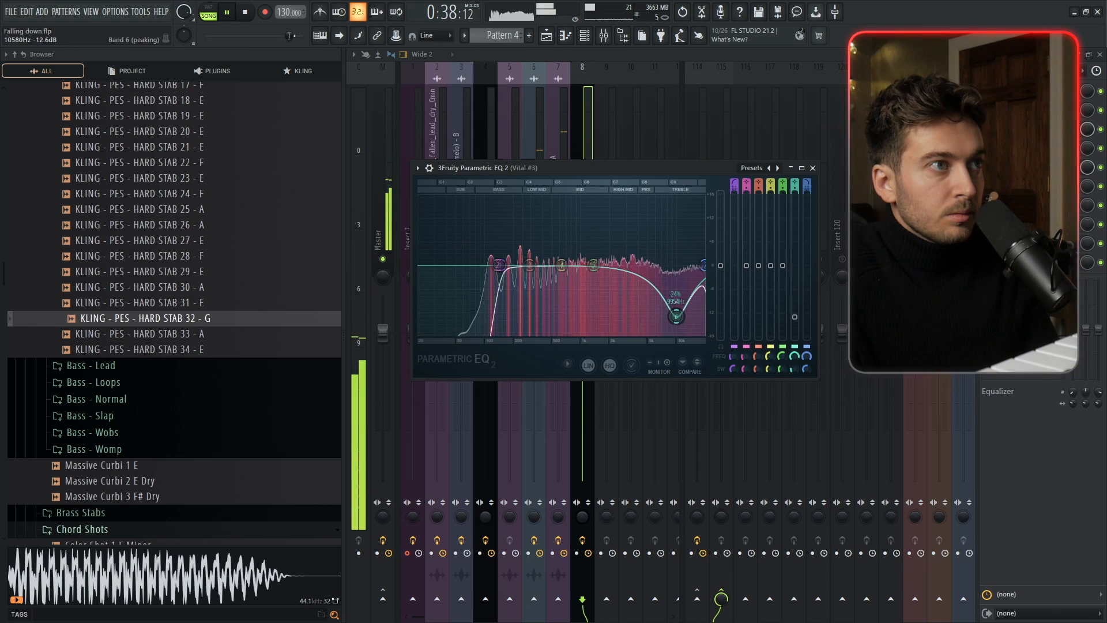
key(Escape)
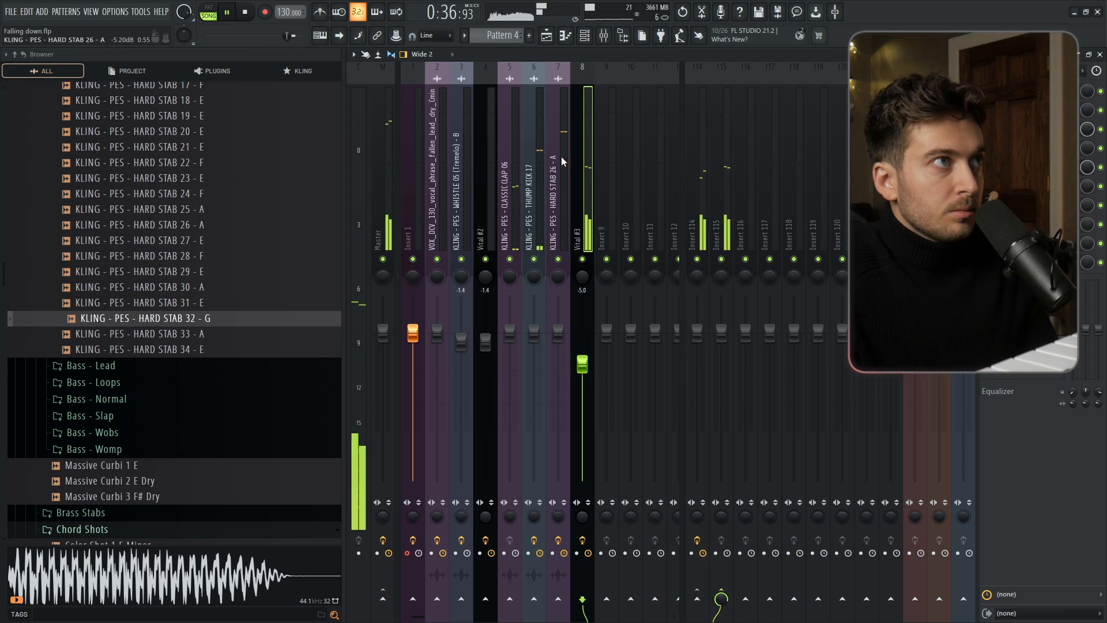
- Audition the Bass - Lead samples, including BASS LEAD 05 - D#, 03 (Fatty) - E and 02 (Agro) - A#
key(F5)
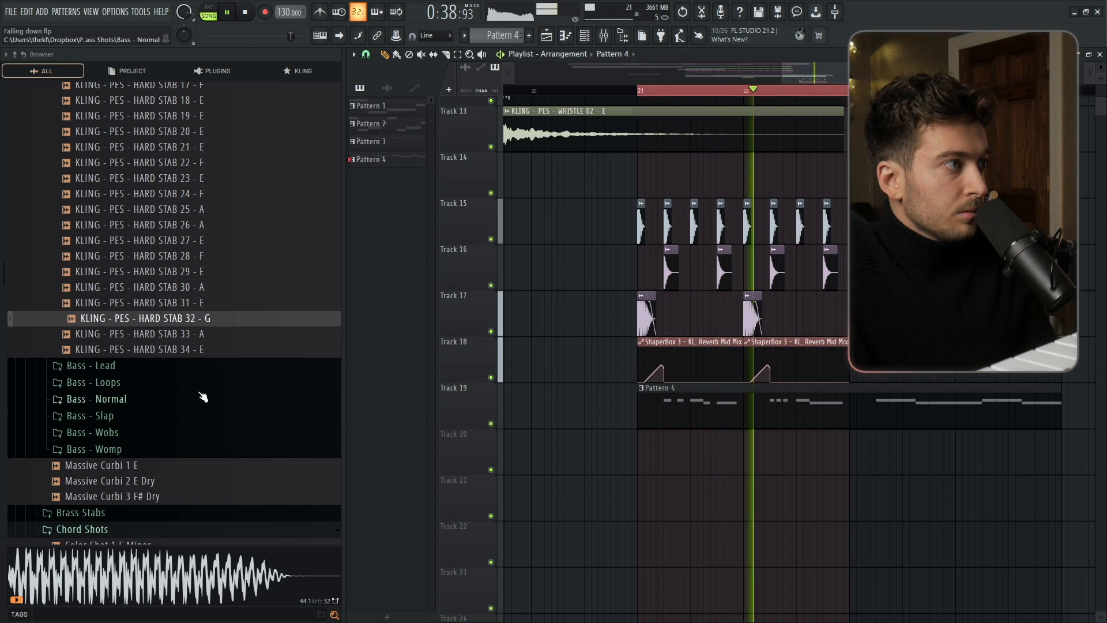
click(179, 367)
key(space)
click(194, 446)
click(199, 462)
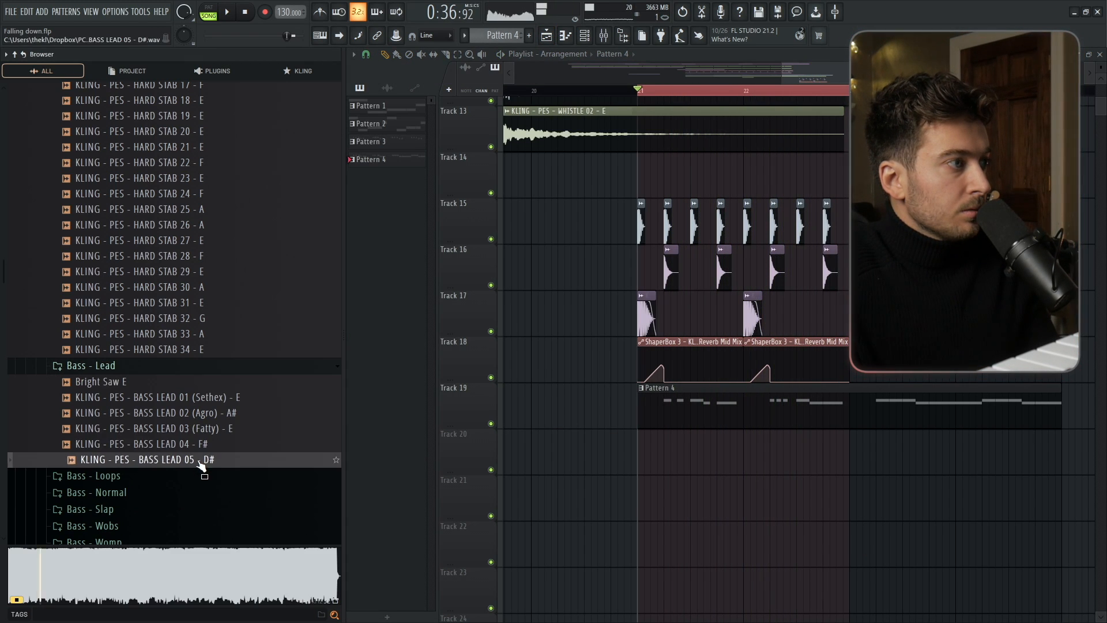
click(223, 432)
click(225, 431)
click(228, 434)
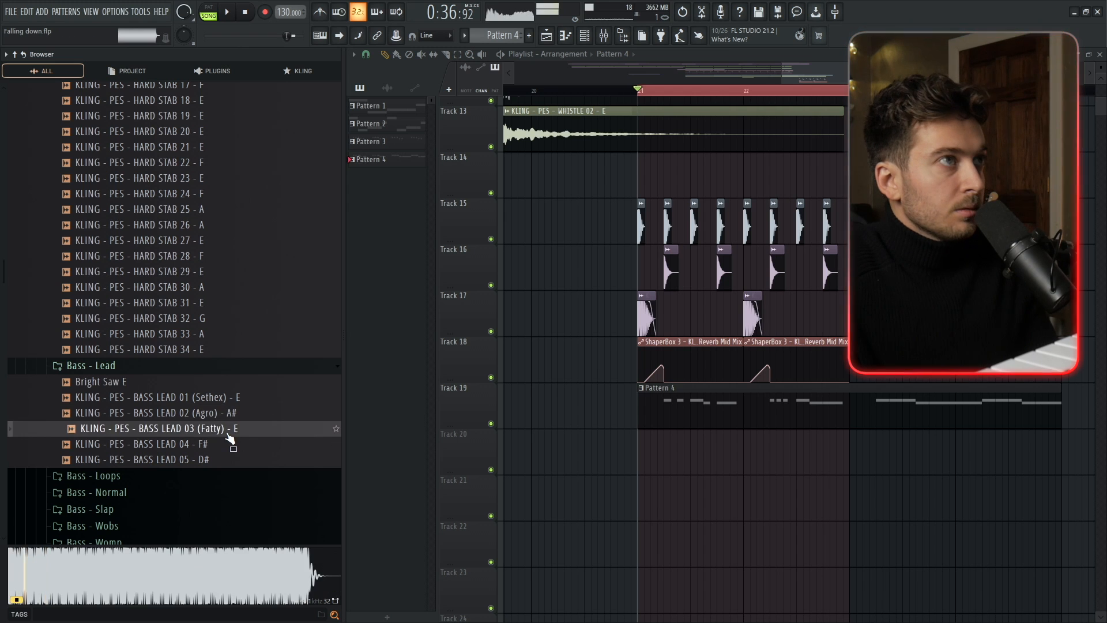
click(253, 411)
- Add the BASS LEAD 02 (Agro) - A# sample as a new channel and paste the Vital #3 notes into it
key(F6)
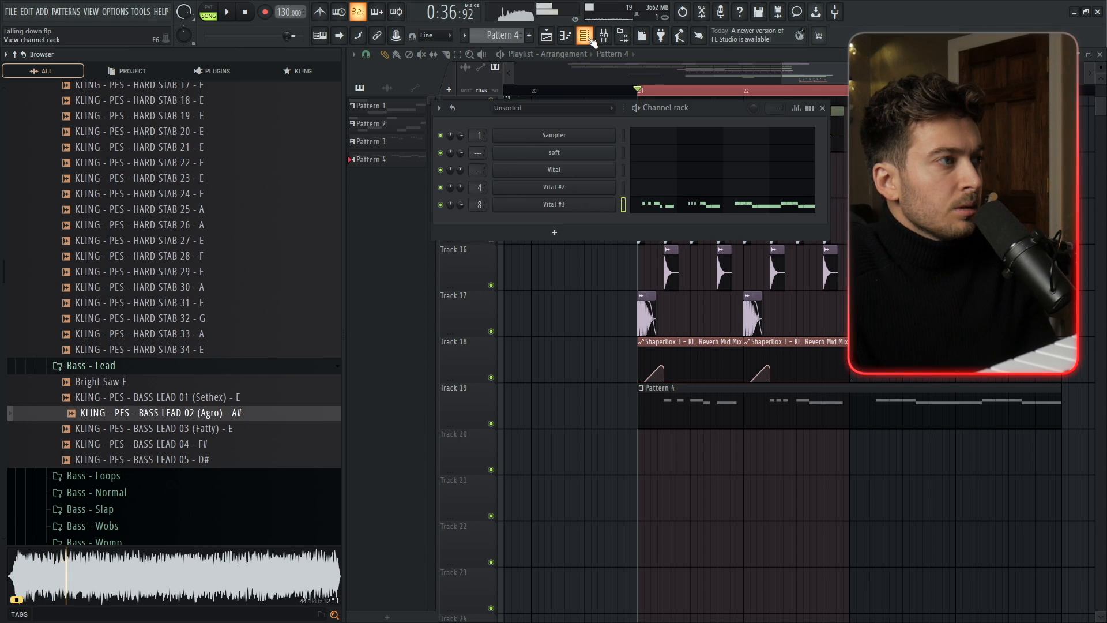
key(space)
key(space)
drag(254, 412, 628, 214)
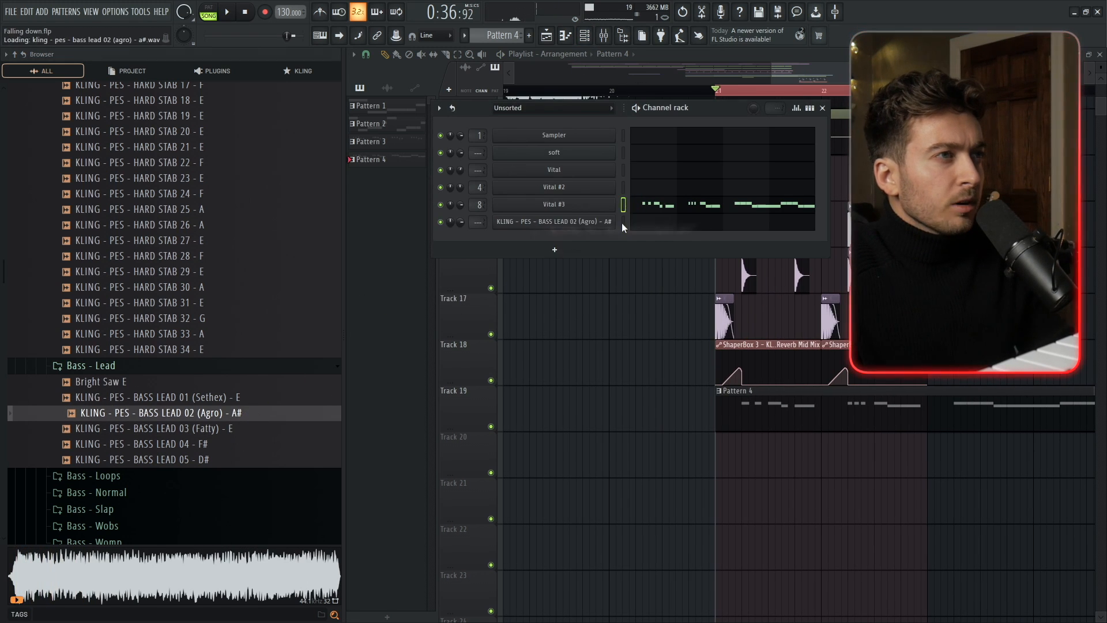
click(623, 224)
key(ctrl+v)
- On the BASS LEAD 02 (Agro) channel, enable the volume envelope, set the root note to F#5 and level the note velocities
click(606, 224)
click(507, 218)
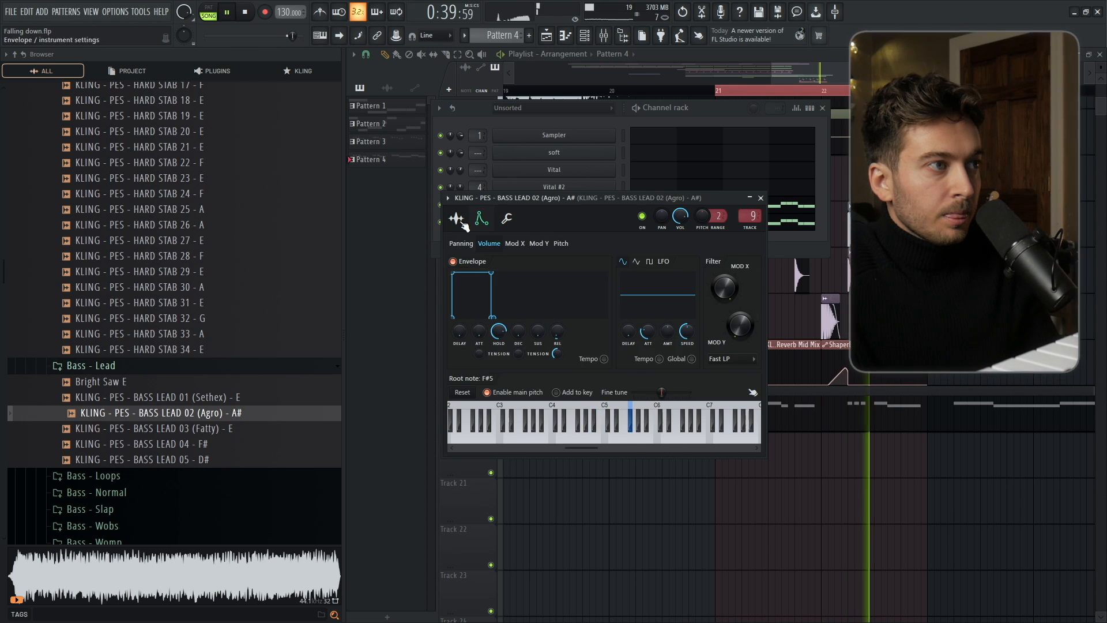
click(458, 221)
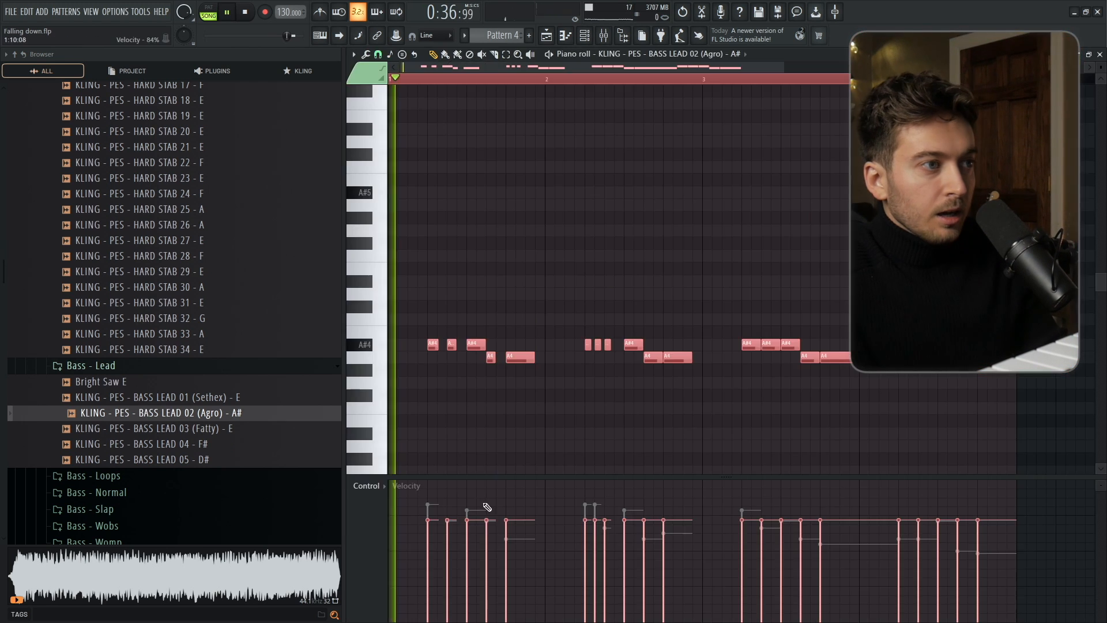
key(F7)
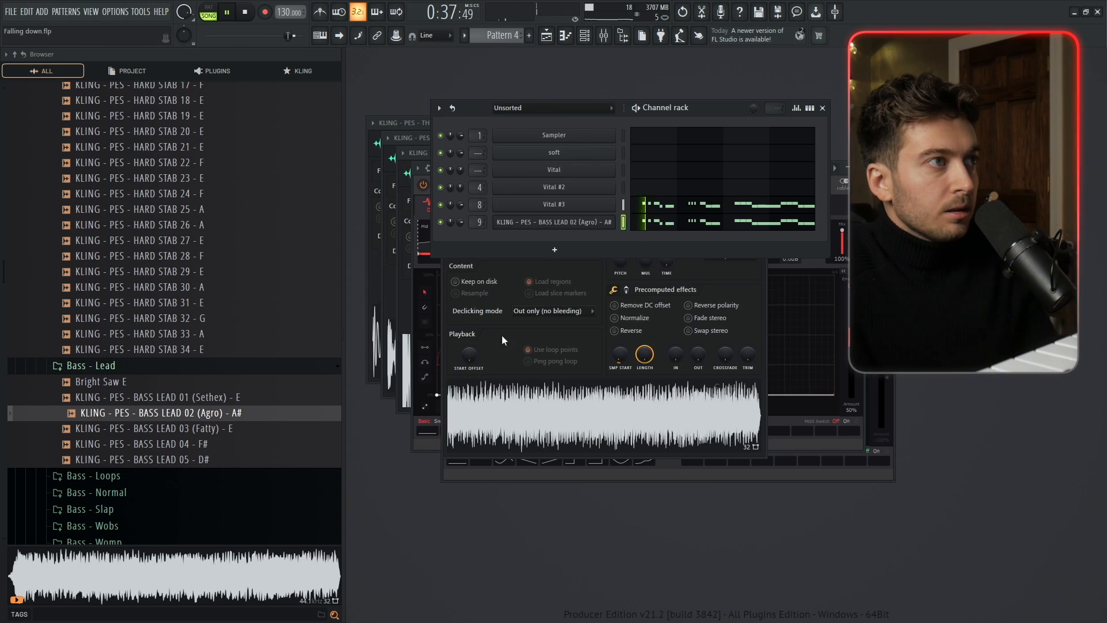
- Lower the Vital #3 mixer fader slightly and raise the low cut in insert 115's Parametric EQ 2
double_click(470, 203)
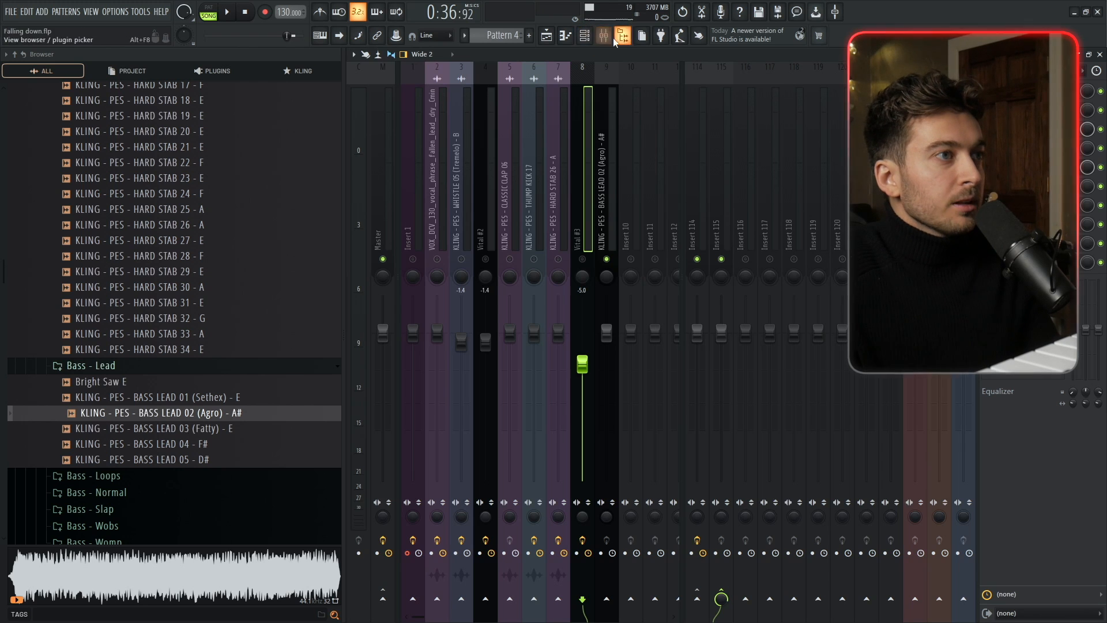
click(603, 290)
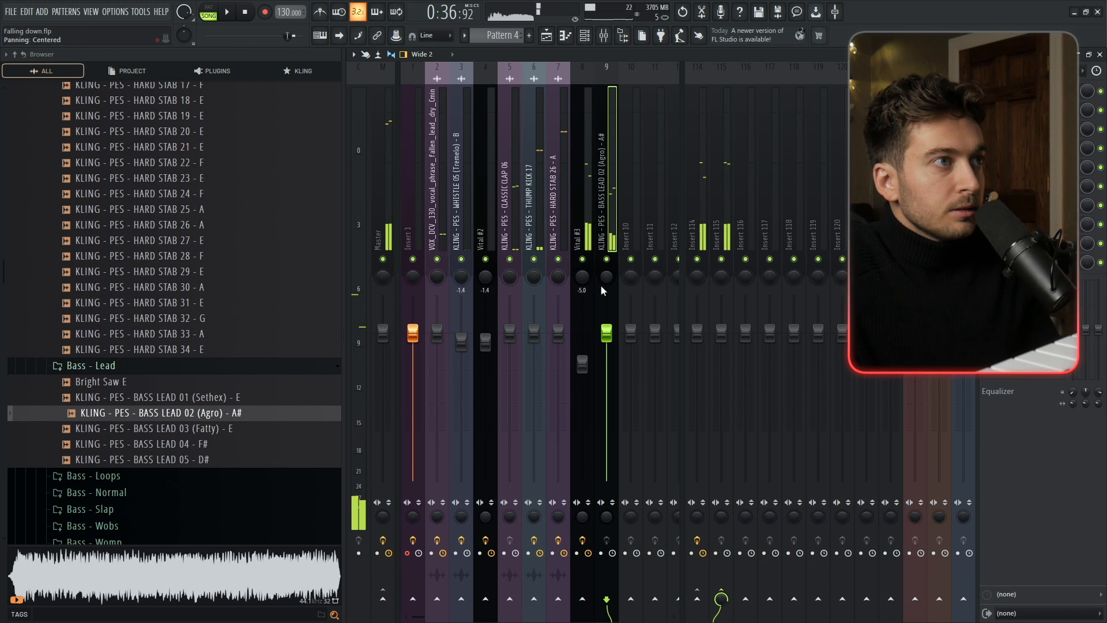
mouse_move(582, 364)
mouse_down()
mouse_move(583, 479)
mouse_move(583, 370)
mouse_up()
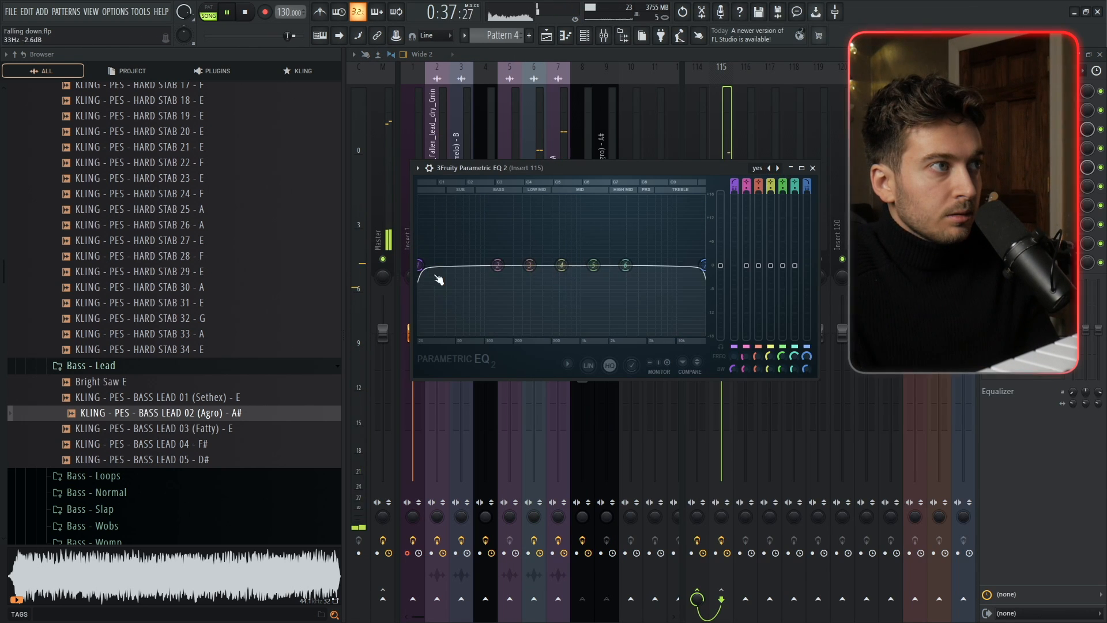
drag(436, 280, 488, 271)
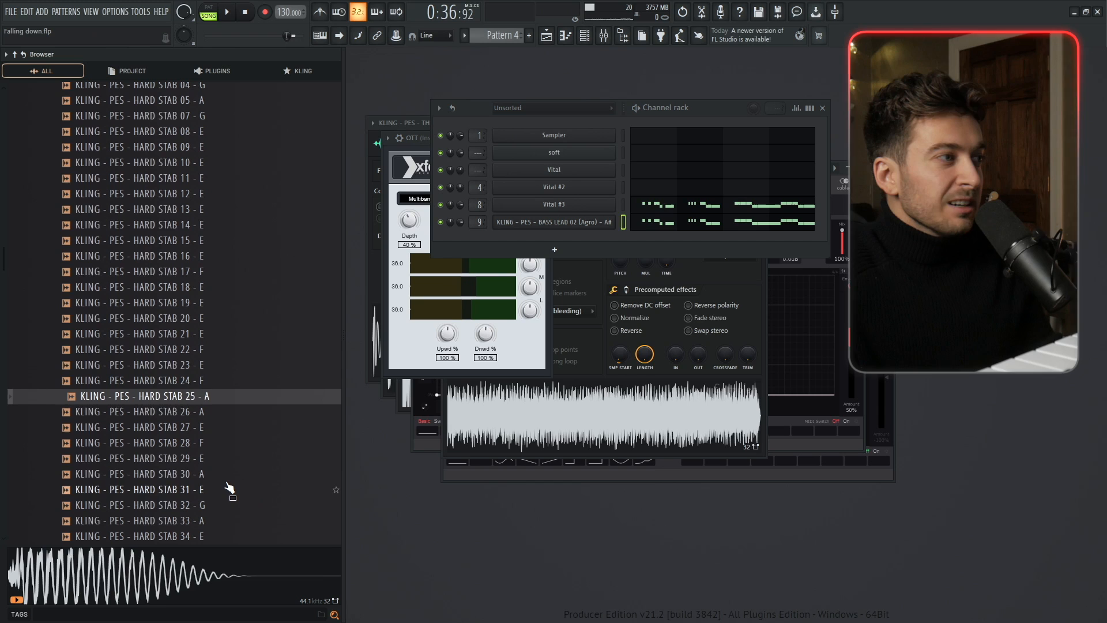
- Add the HARD STAB 31 - E sample as a channel on mixer track 10 with the same bass notes
click(227, 477)
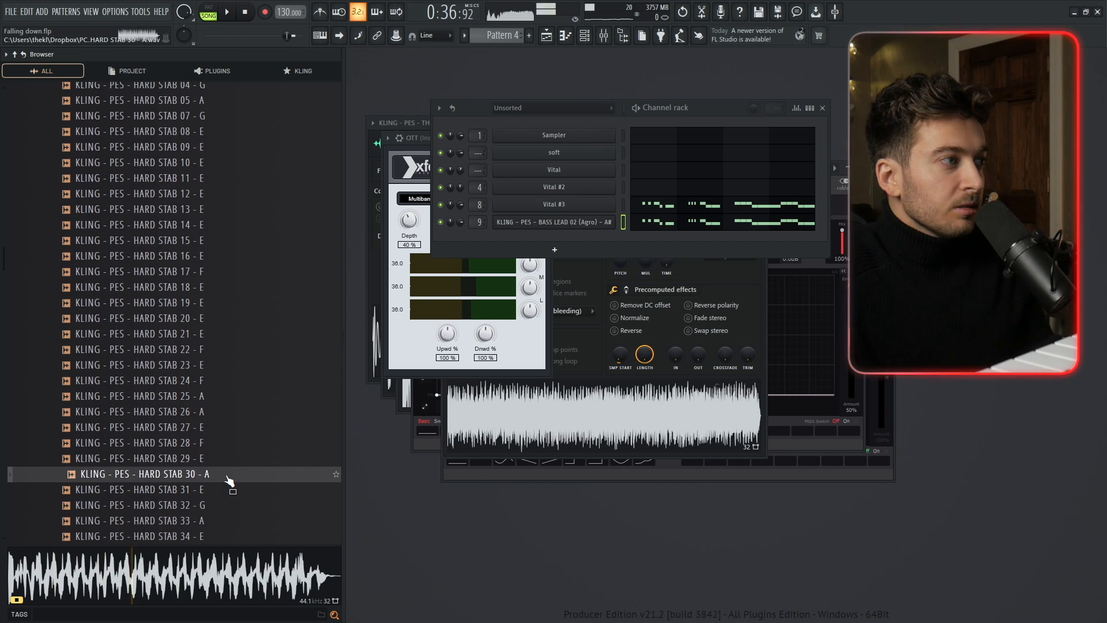
click(230, 494)
drag(237, 490, 617, 241)
click(524, 233)
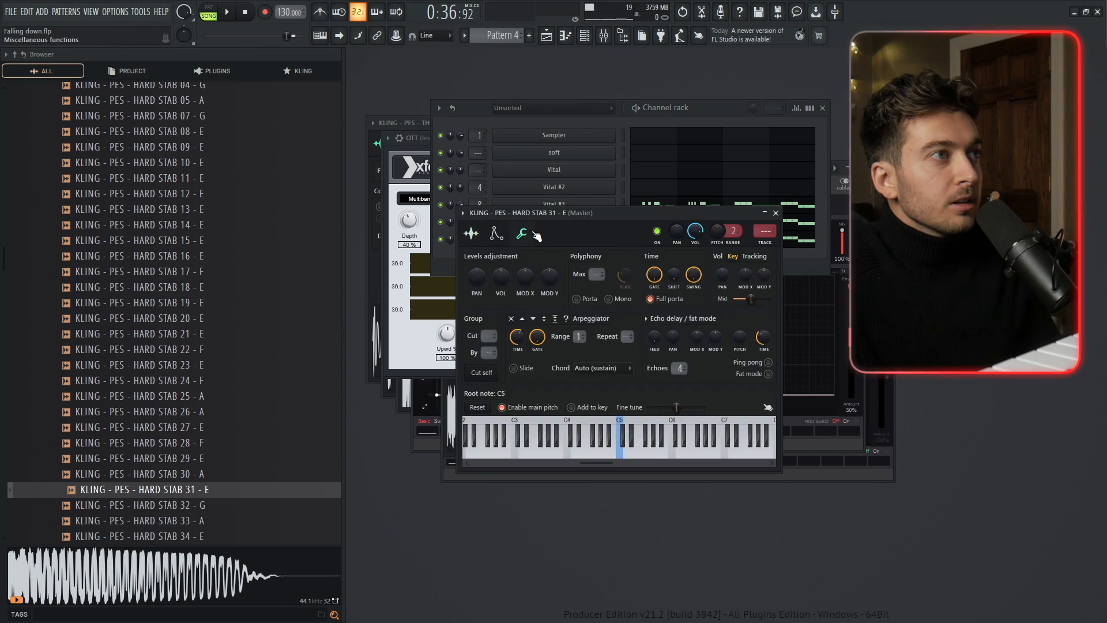
key(space)
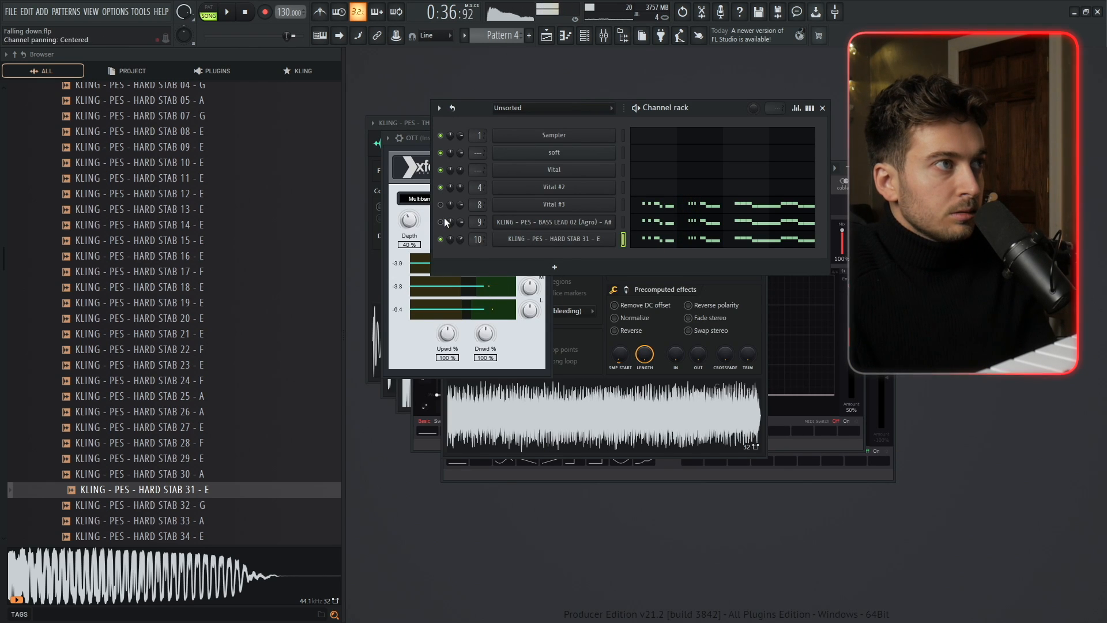
- Unmute the Vital #3 and BASS LEAD 02 (Agro) channels and return to the drop section in the playlist
drag(442, 221, 446, 207)
key(space)
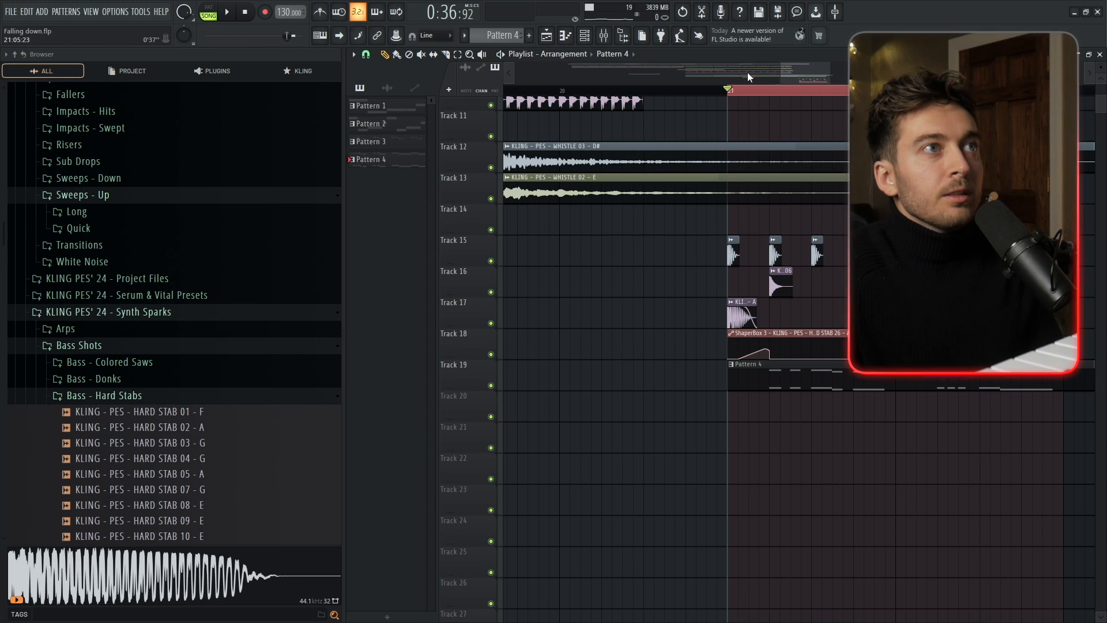
drag(806, 74, 839, 74)
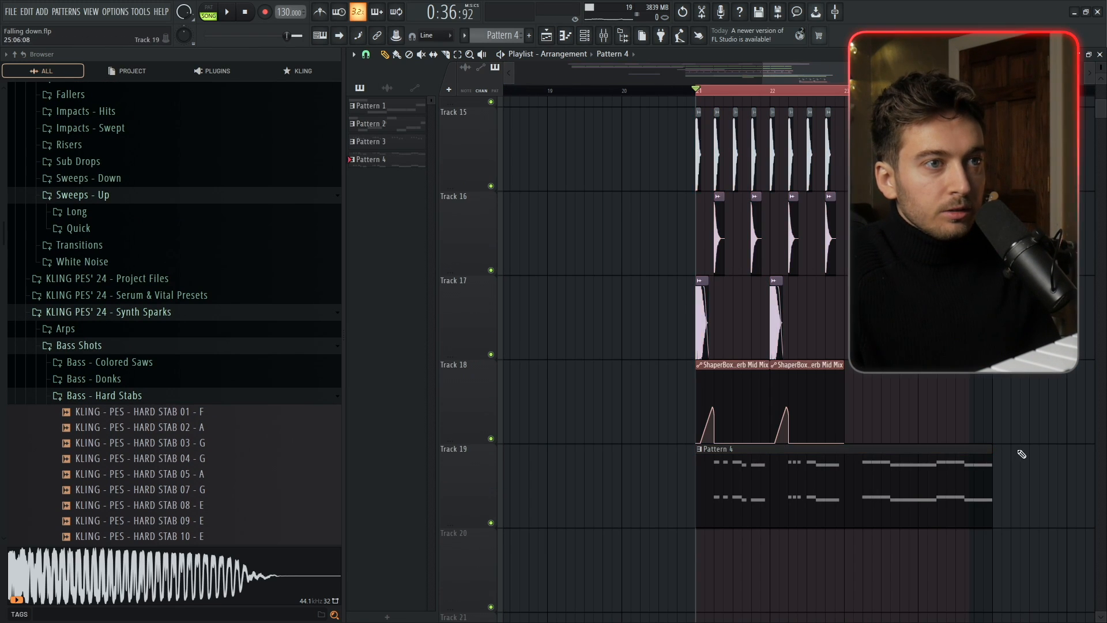
- Shorten the Pattern 4 clip on Track 19 to two bars and extend the loop selection to bar 25
key(space)
drag(991, 453, 841, 489)
drag(650, 564, 1080, 75)
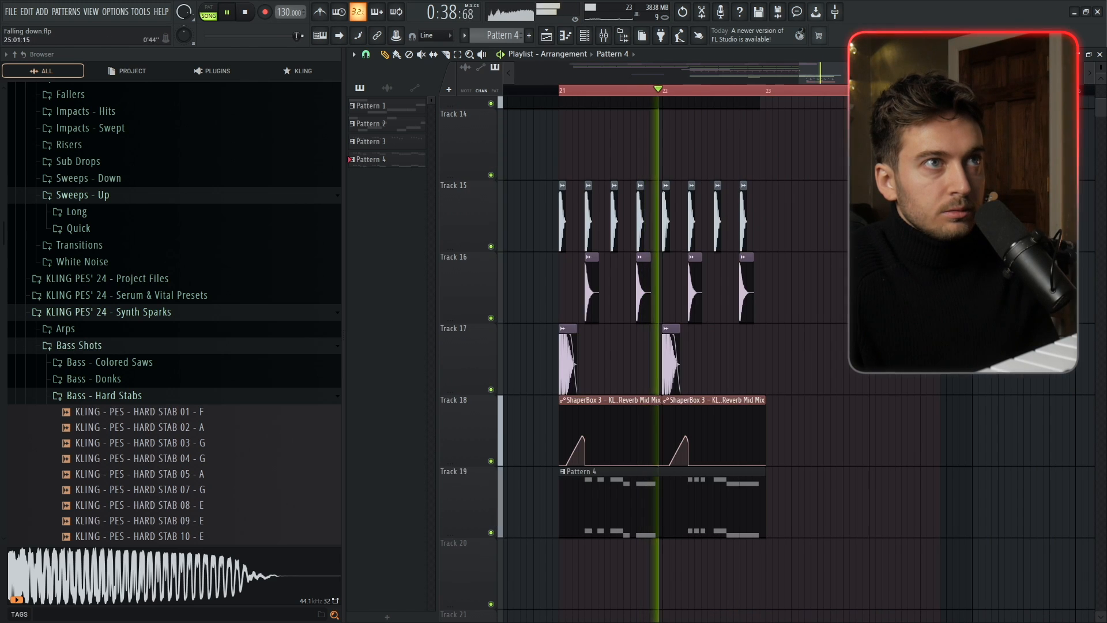
drag(940, 90, 979, 90)
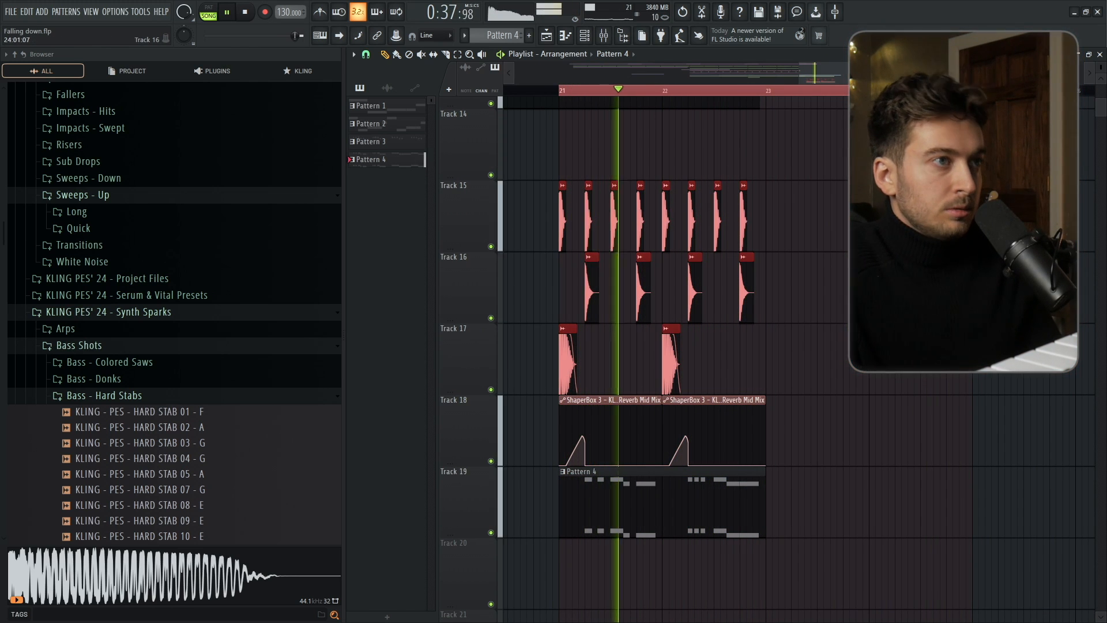
- Duplicate the drum clips on Tracks 15 and 16 from bar 23 and add the OPEN HAT 07 sample below Pattern 4
ctrl+click(792, 205)
drag(800, 196, 553, 293)
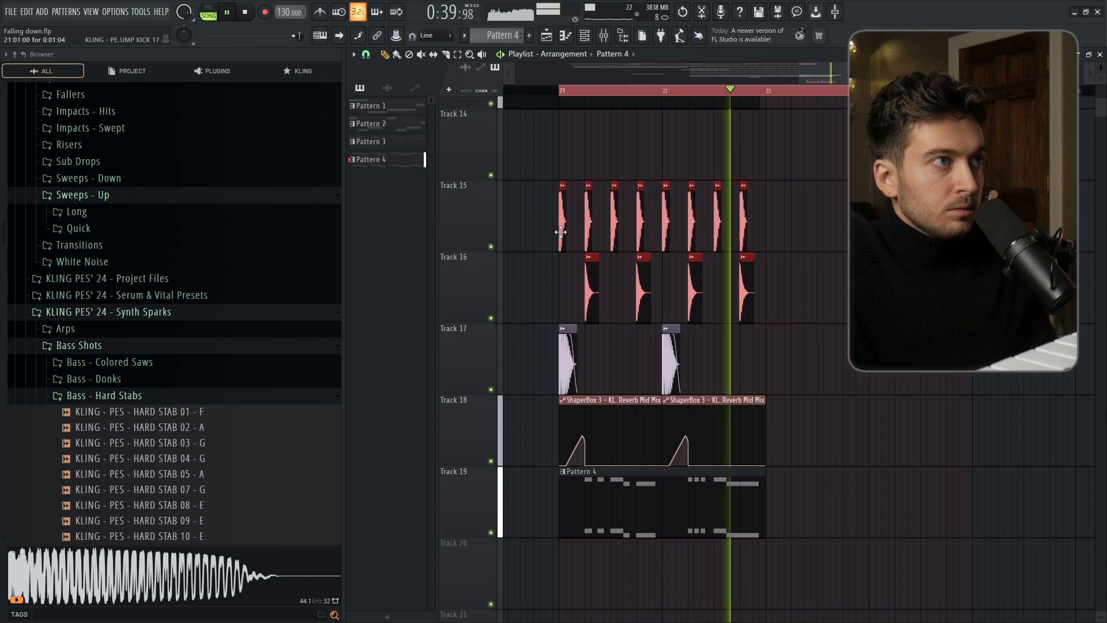
drag(560, 228, 773, 226)
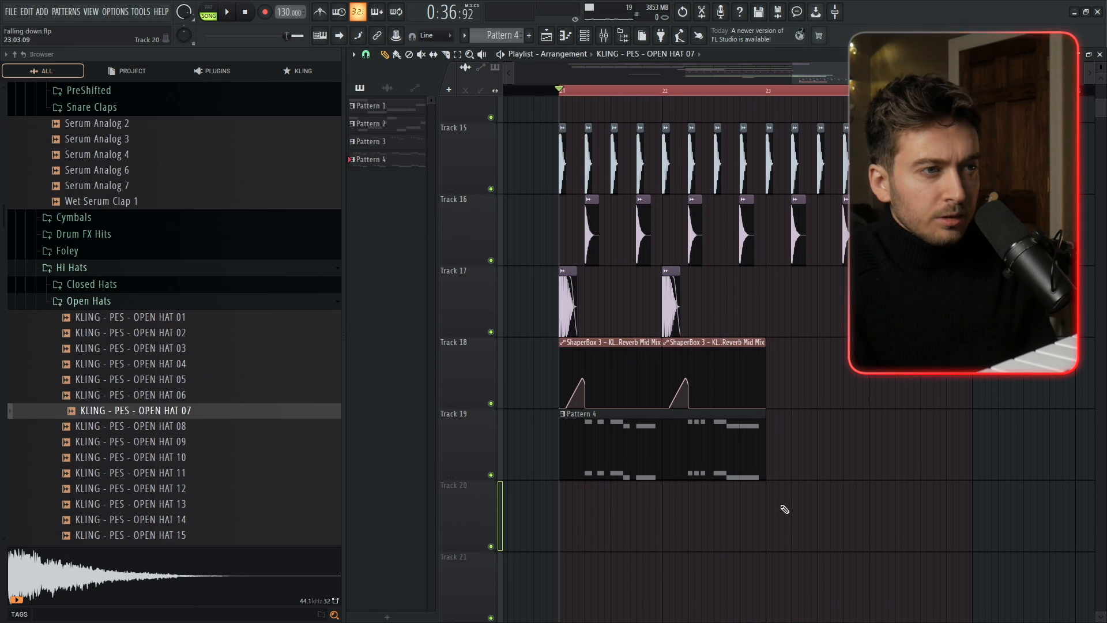
click(785, 510)
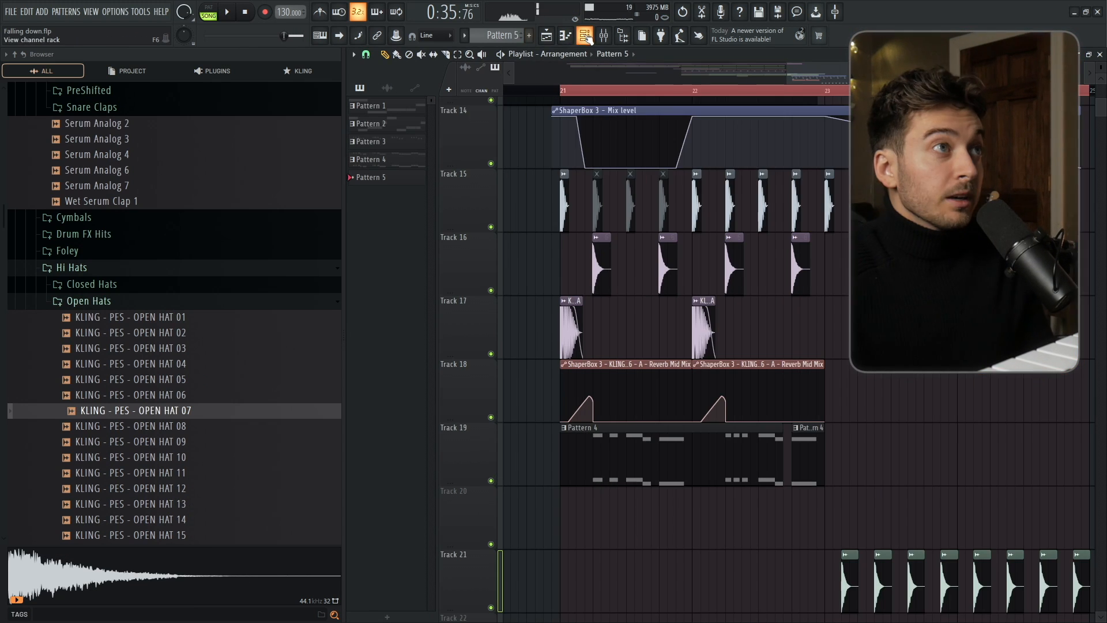
- Add a Serum channel and load a preset from its PES 24 folder
key(F6)
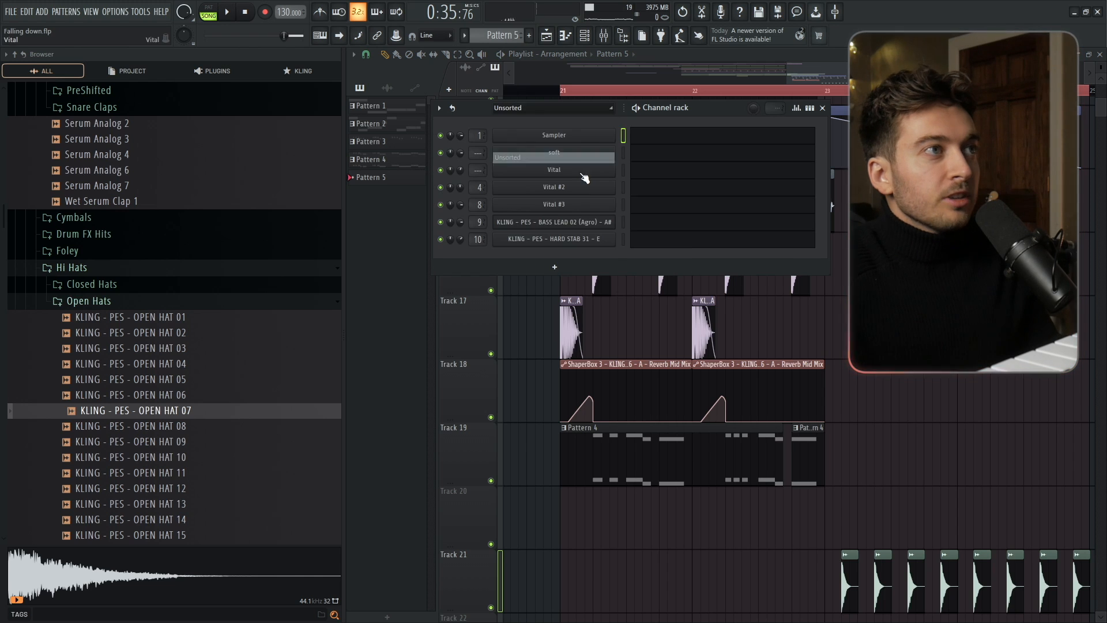
click(562, 268)
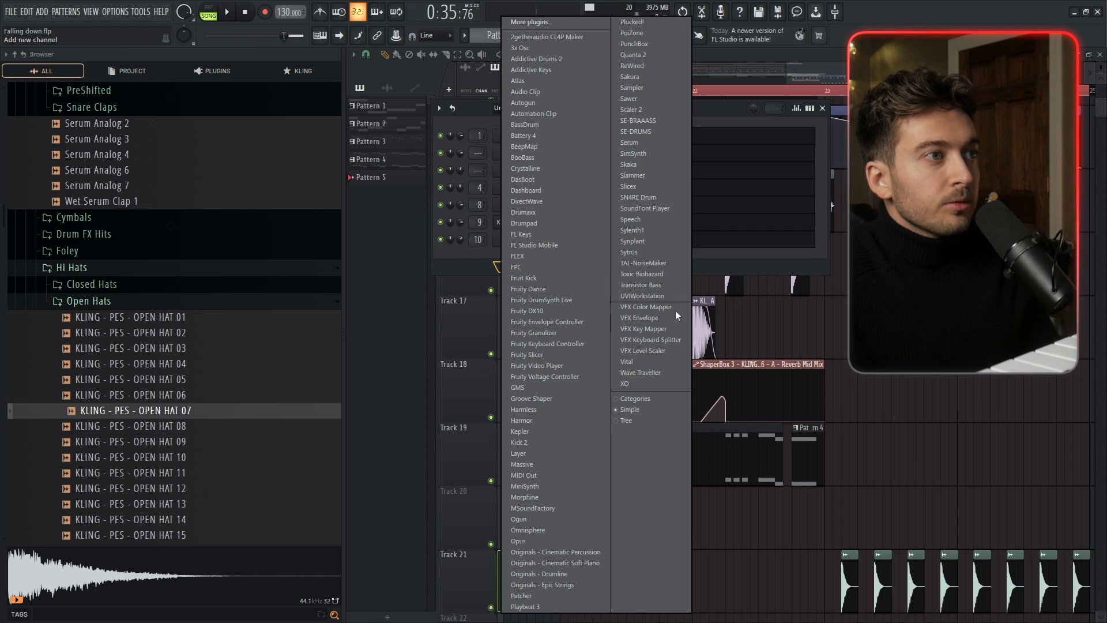
click(639, 143)
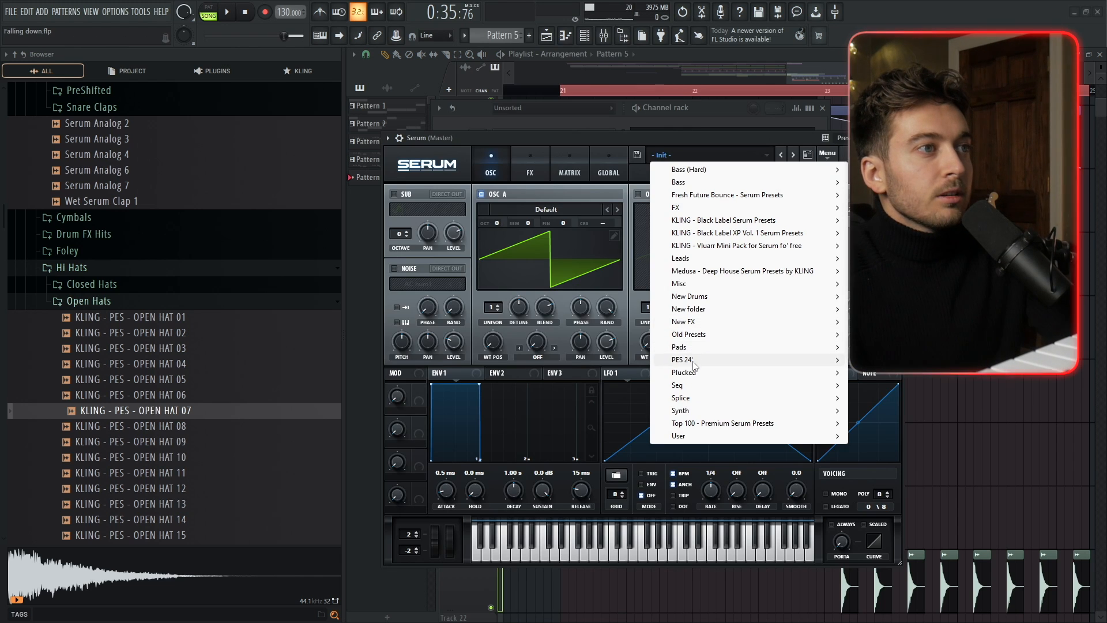
mouse_move(695, 360)
click(583, 301)
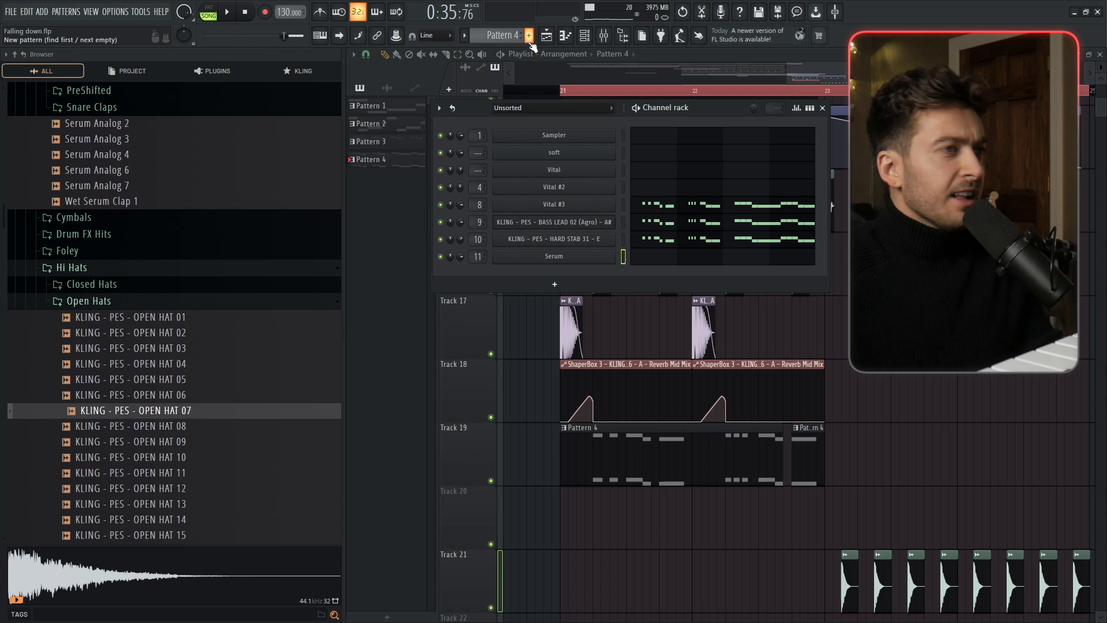
- Create a new Pattern 5, paste the copied bass notes into the Serum channel and play it back
click(529, 40)
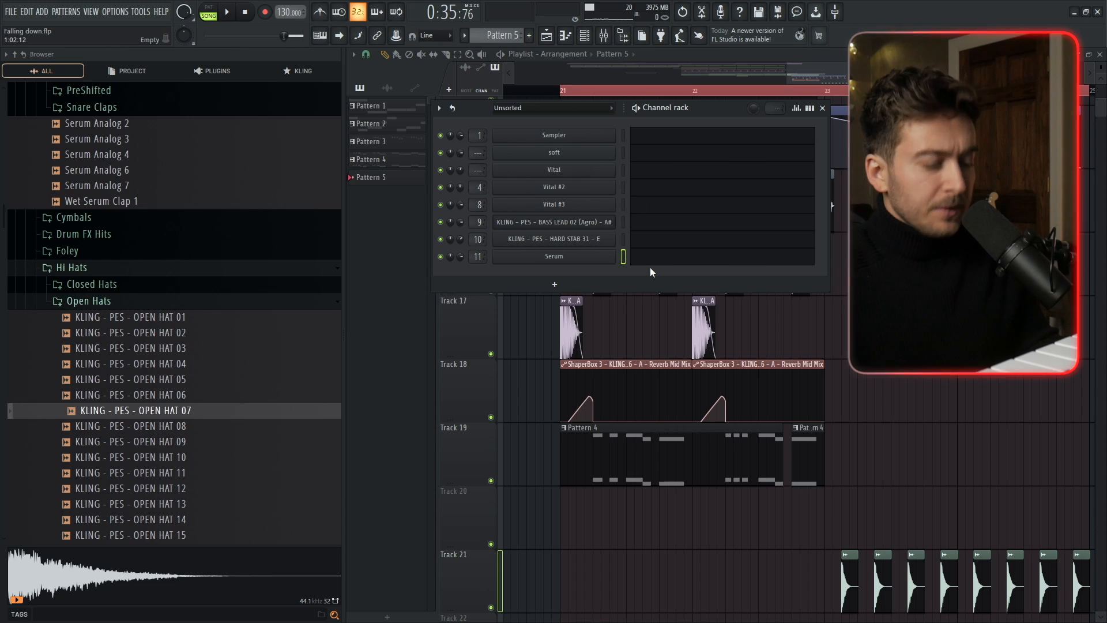
click(651, 257)
key(ctrl+v)
click(650, 258)
key(space)
drag(491, 287, 492, 135)
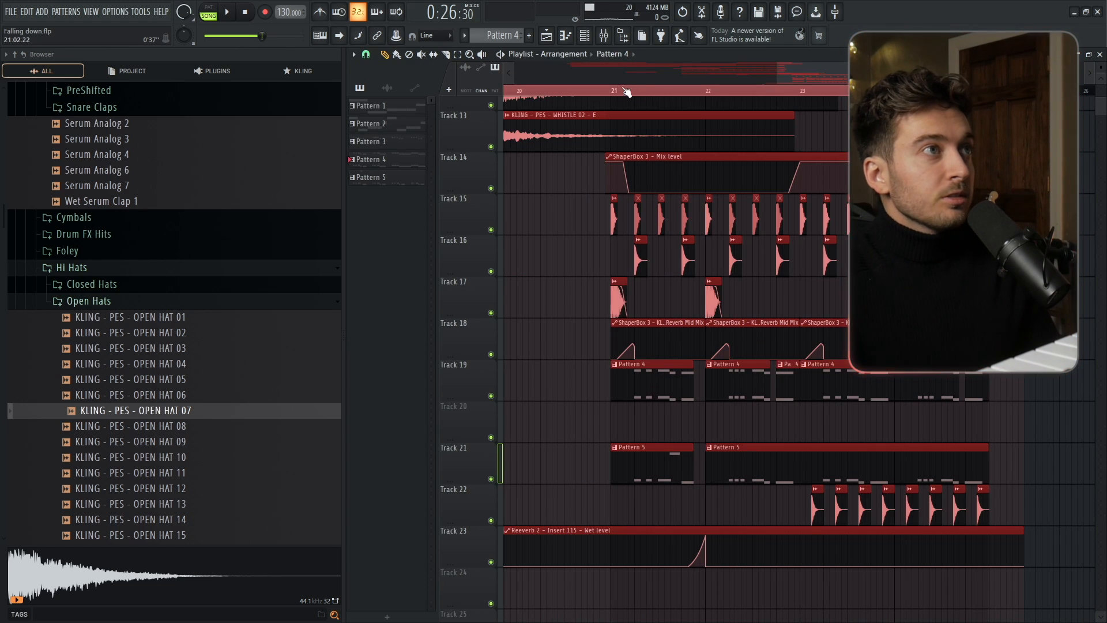
- Over bars 21 to 25, set the BASS LEAD 02 (Agro) pitch range to 12 semitones and create an automation clip for its channel pitch
drag(616, 92, 1040, 91)
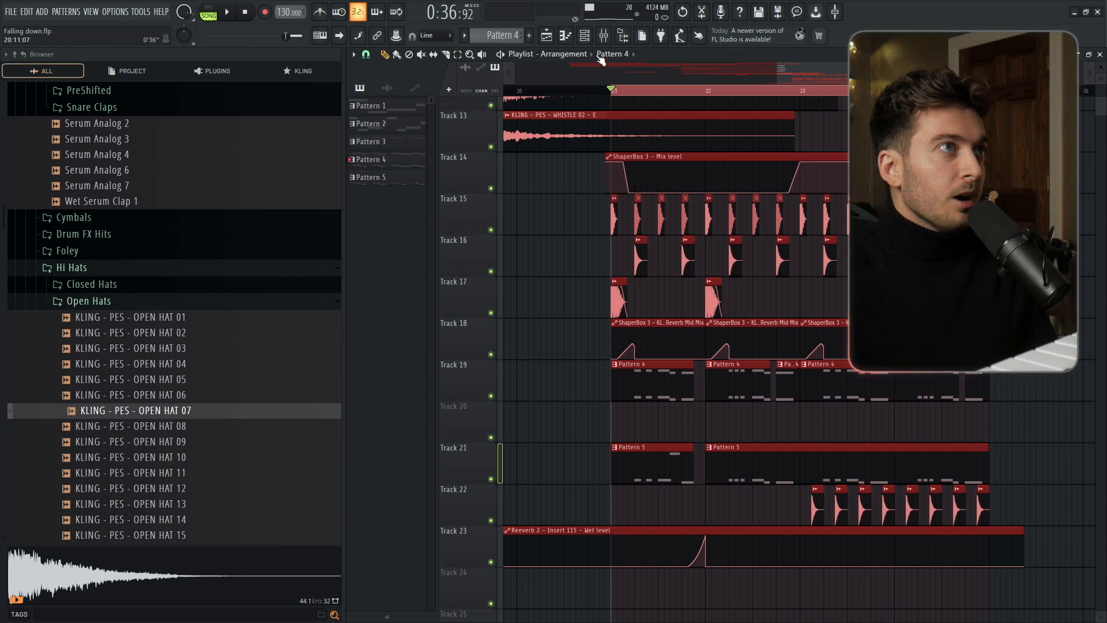
click(604, 35)
click(585, 36)
click(597, 222)
drag(718, 216, 719, 205)
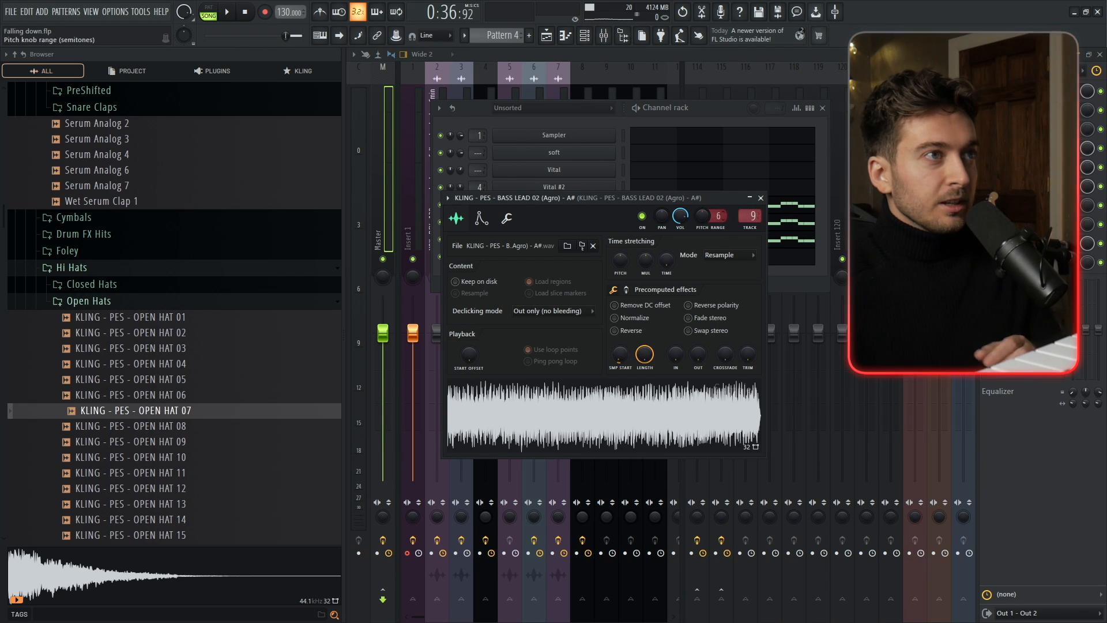
right_click(706, 219)
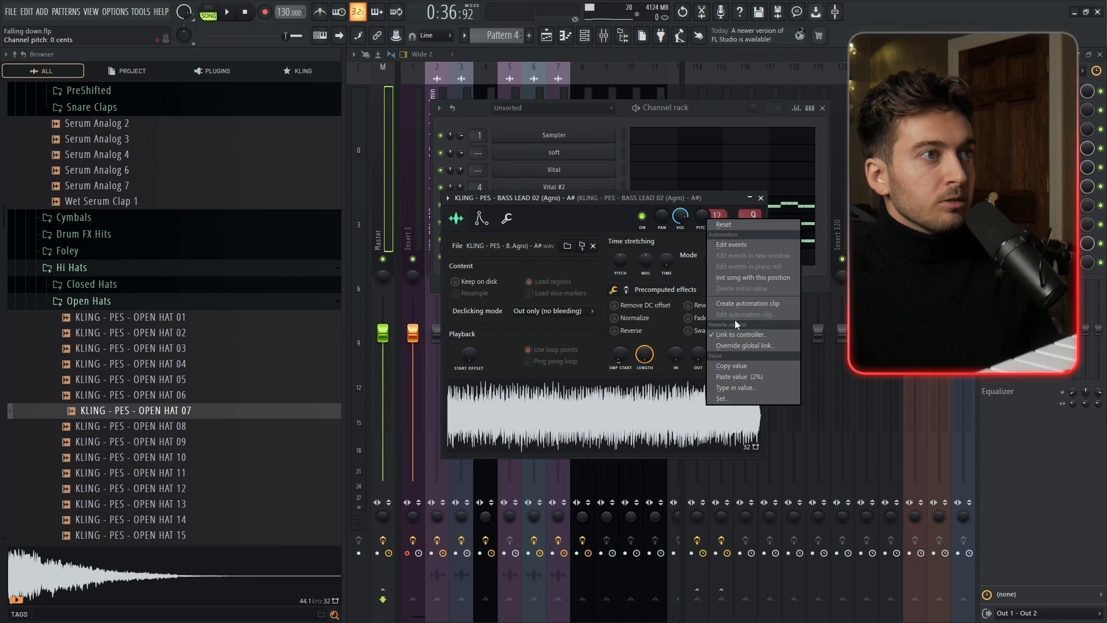
click(736, 305)
key(Escape)
- Lengthen the first A#4 note of Vital #3 in Pattern 4
key(F7)
scroll(607, 324, down, 6)
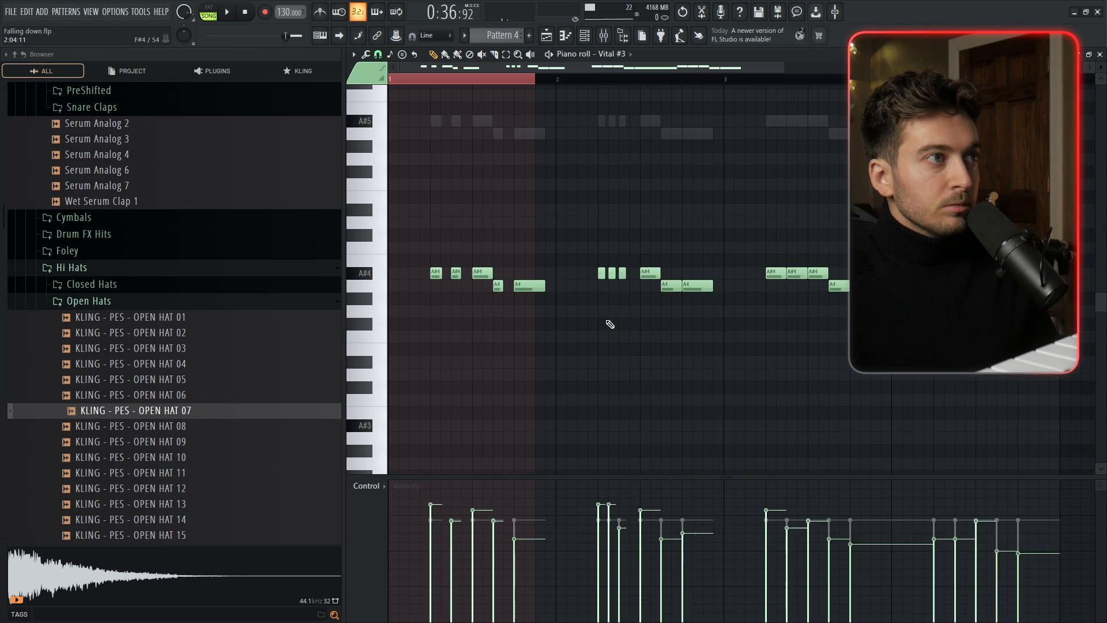
scroll(667, 374, up, 5)
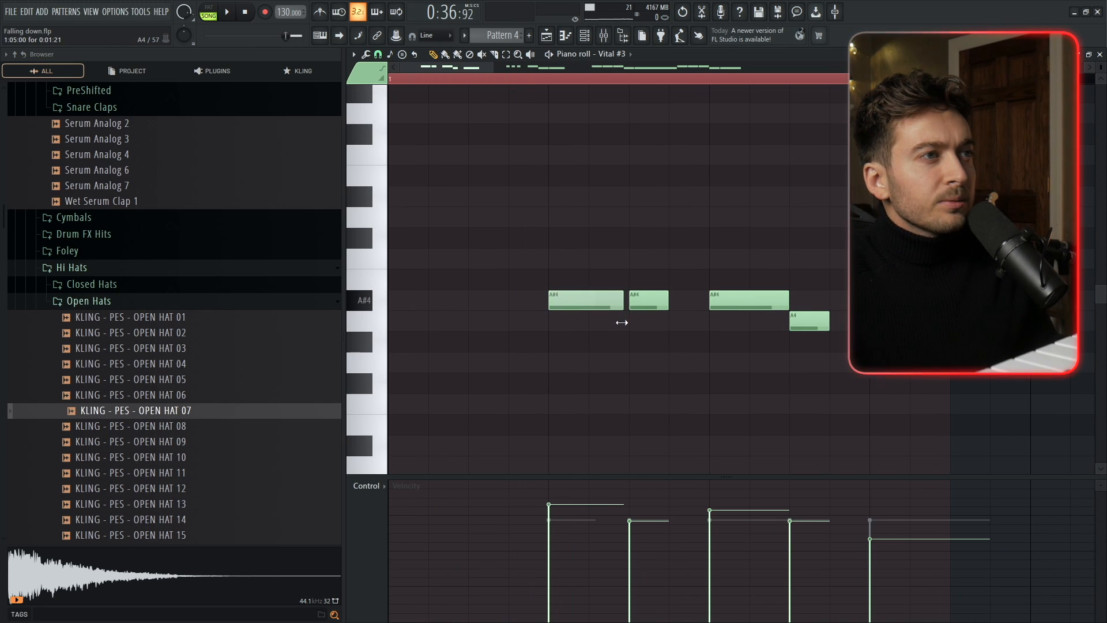
scroll(622, 328, up, 1)
- Draw a pitch dip that curves back up at the first bass note in the BASS LEAD 02 (Agro) automation clip and play the drop
right_click(565, 114)
right_click(565, 114)
key(space)
key(F7)
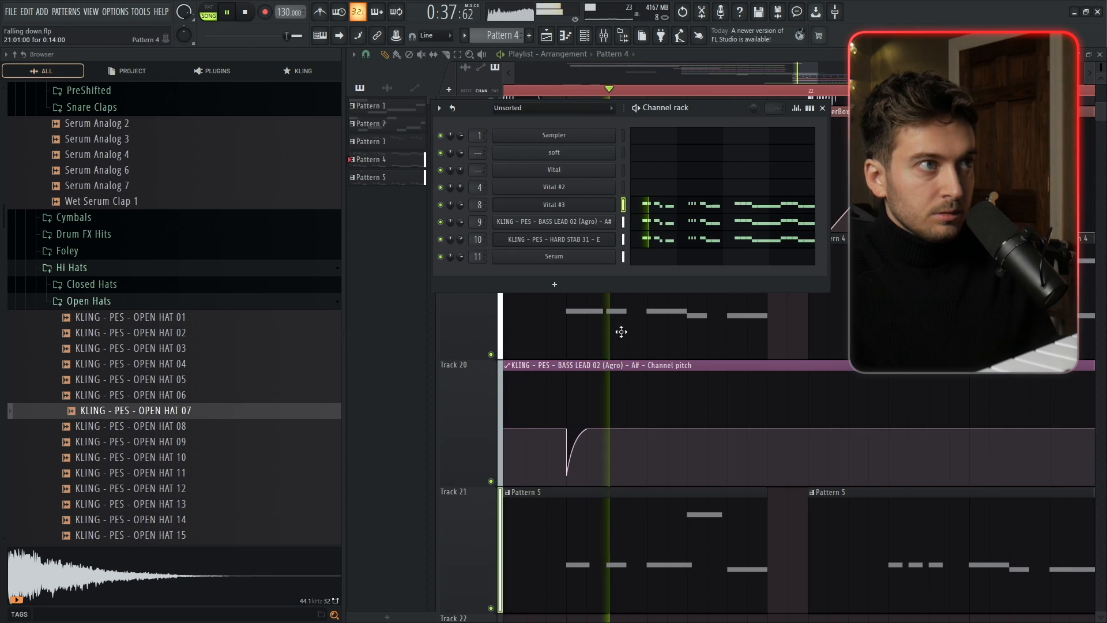
key(space)
key(space)
click(591, 428)
key(F5)
key(space)
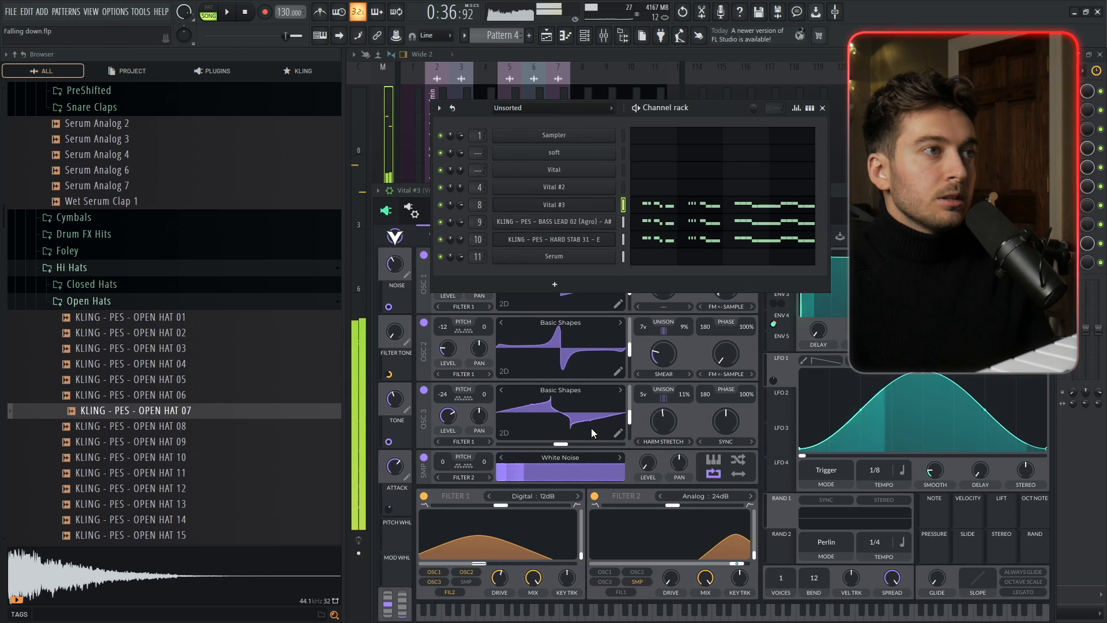
key(space)
click(547, 36)
key(space)
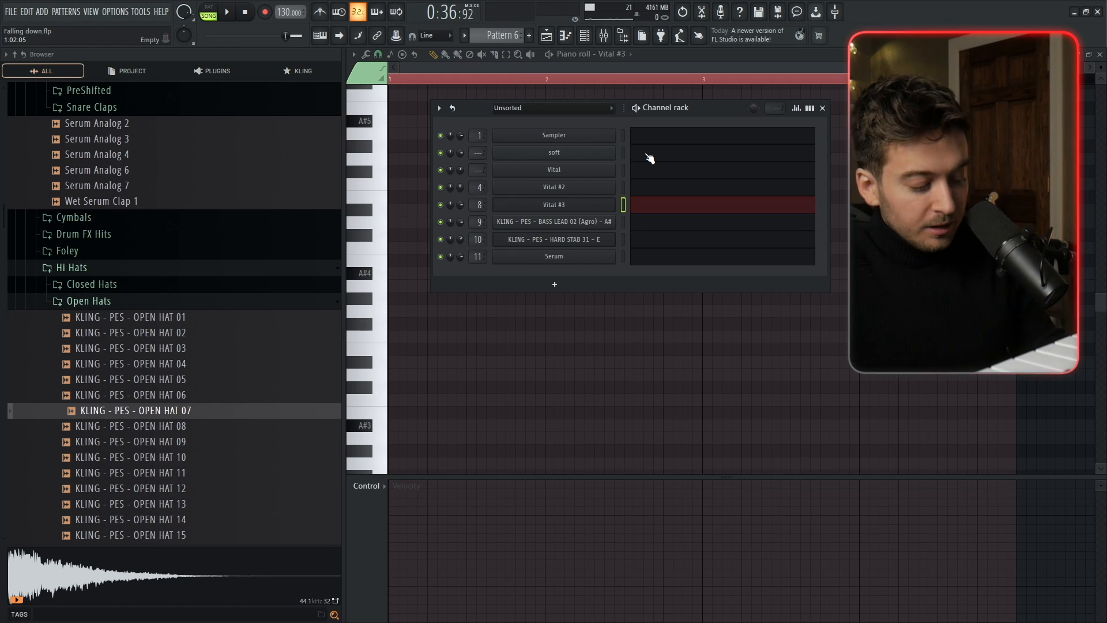
- Paste the bass notes into the soft channel of Pattern 6, then play the arrangement in song mode
click(650, 158)
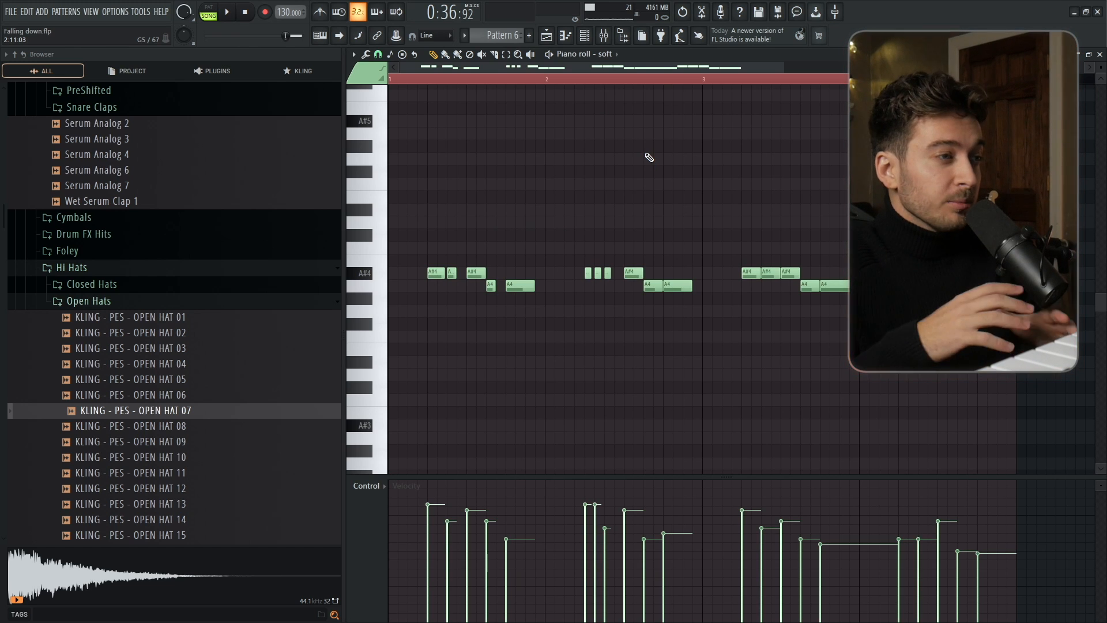
key(l)
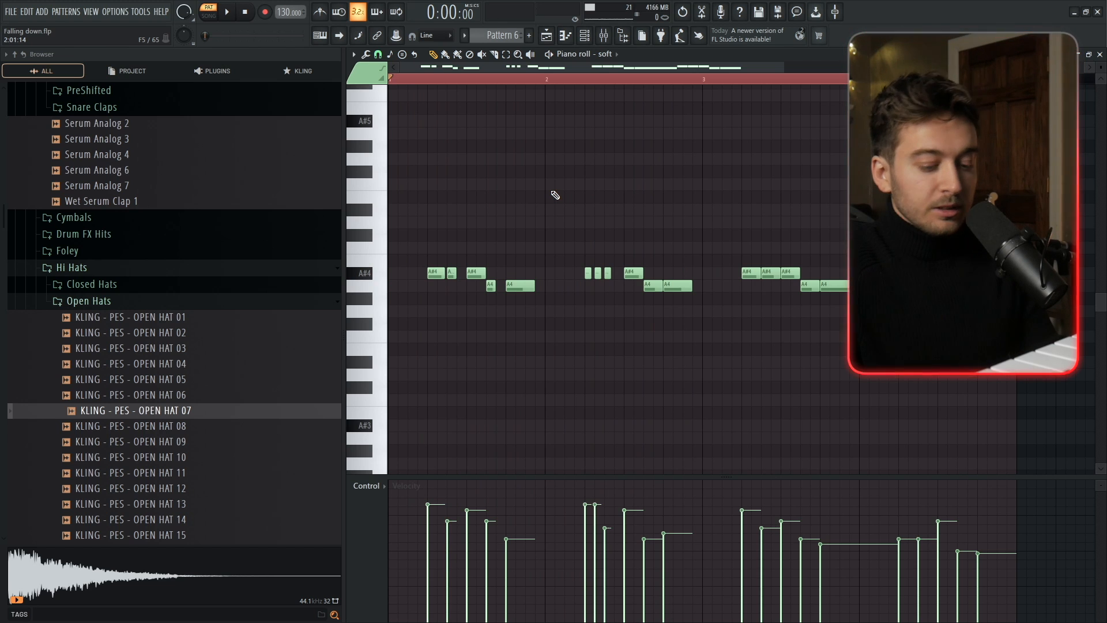
click(547, 36)
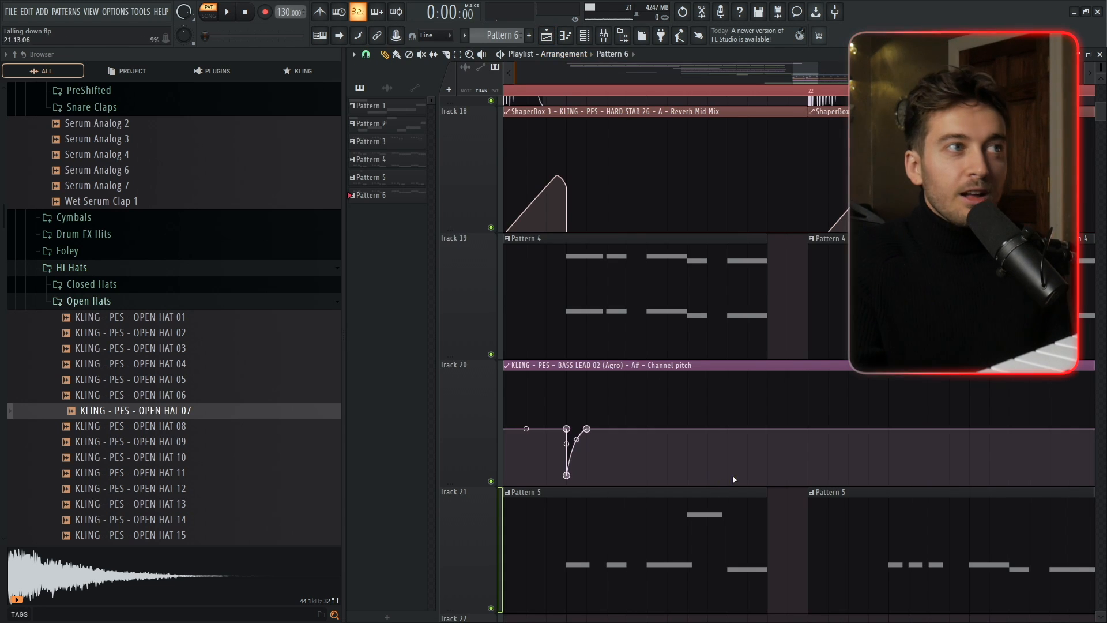
ctrl+right_click(634, 306)
drag(904, 304, 1106, 622)
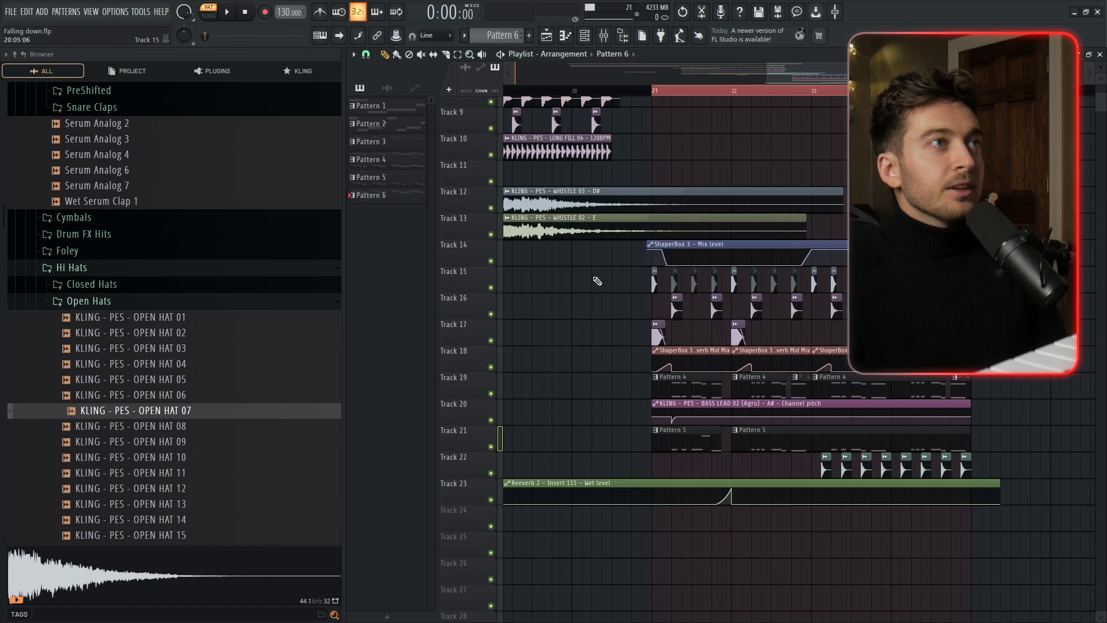
key(l)
key(space)
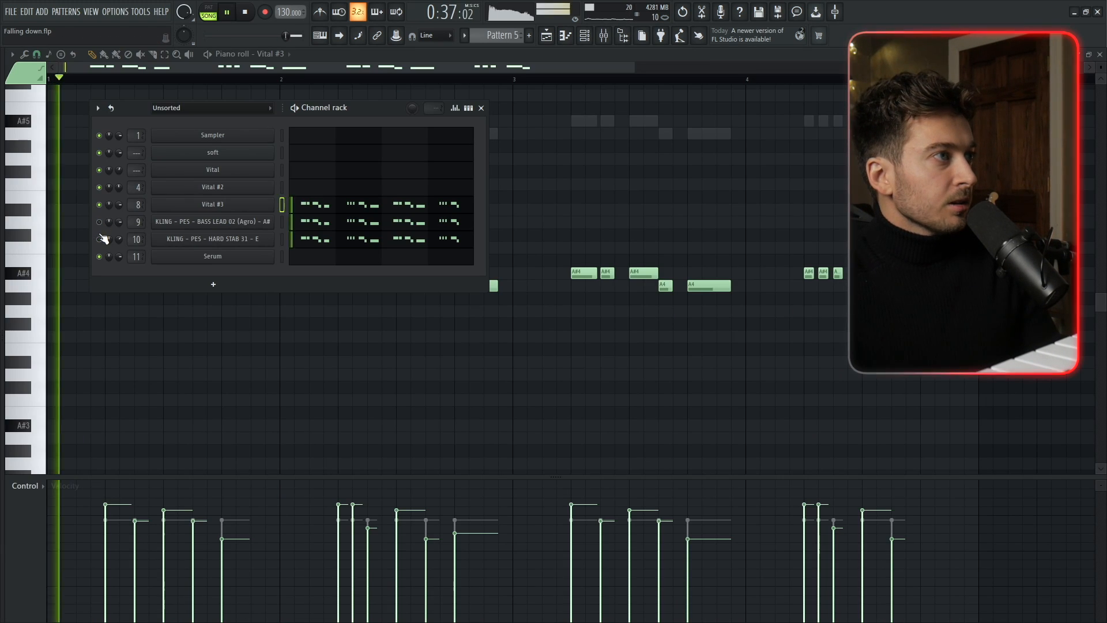
- Listen to Vital #3, BASS LEAD 02 (Agro) and HARD STAB 31 one at a time, then with all three unmuted together
key(space)
click(99, 204)
click(99, 223)
key(space)
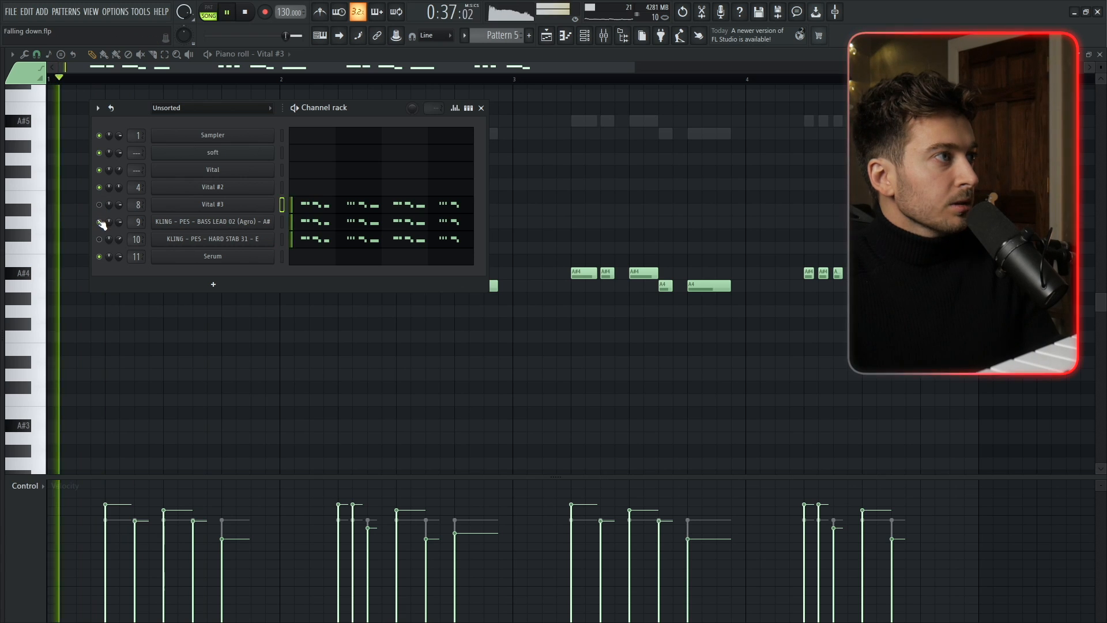
click(99, 238)
key(space)
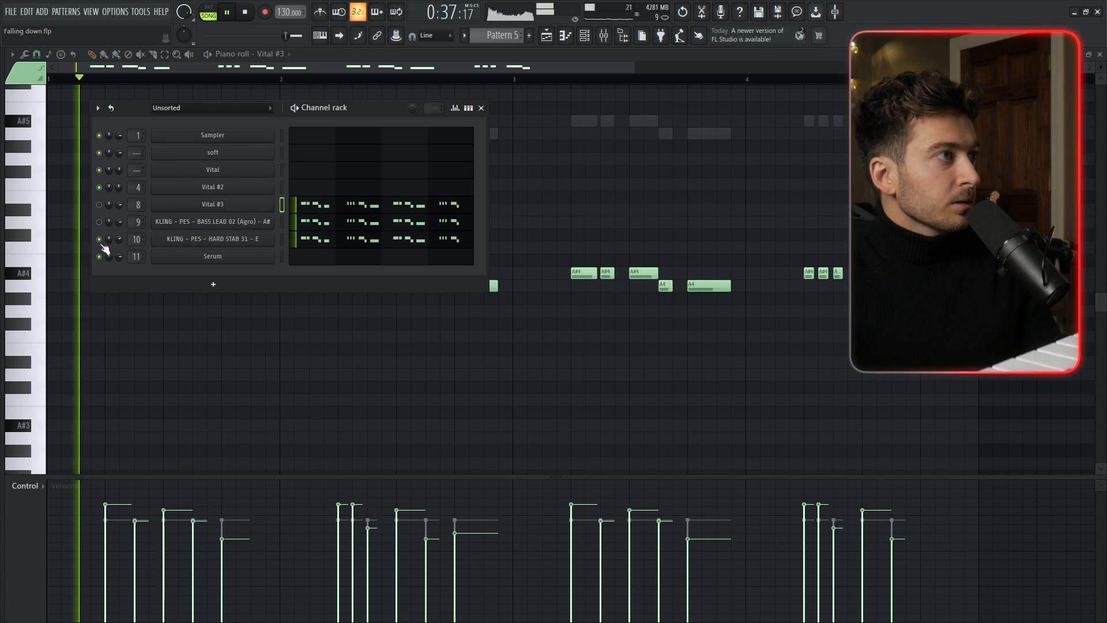
key(space)
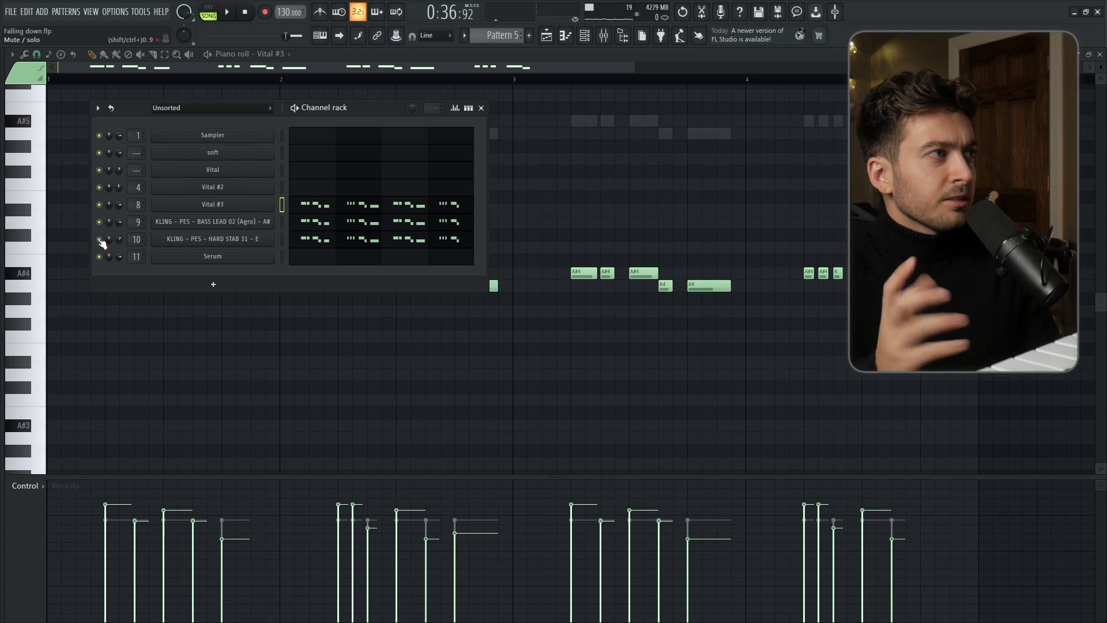
key(space)
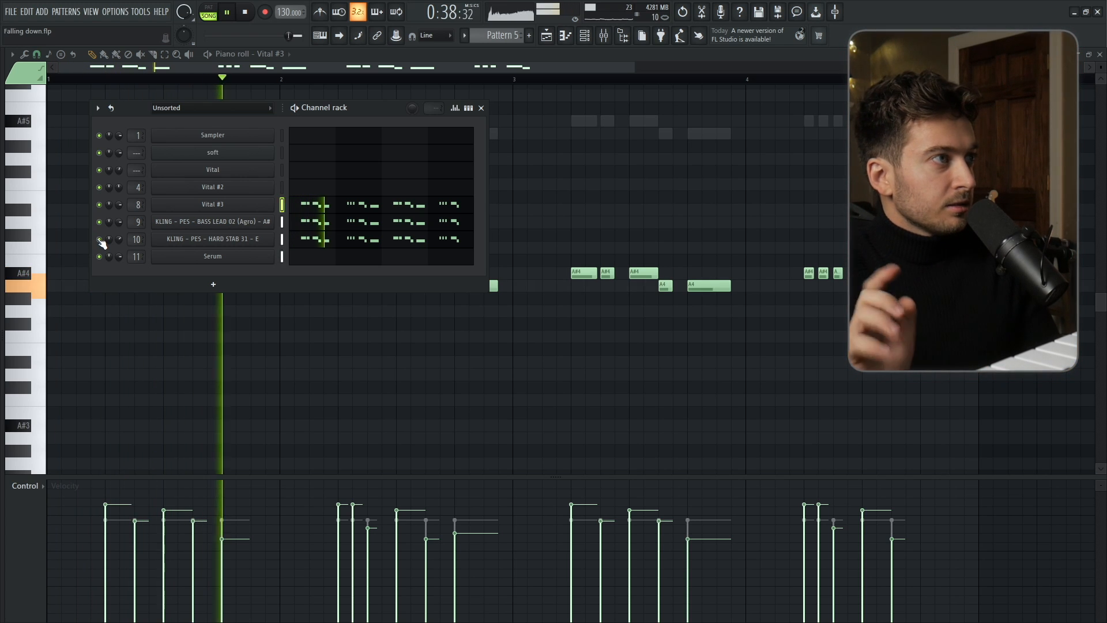
key(space)
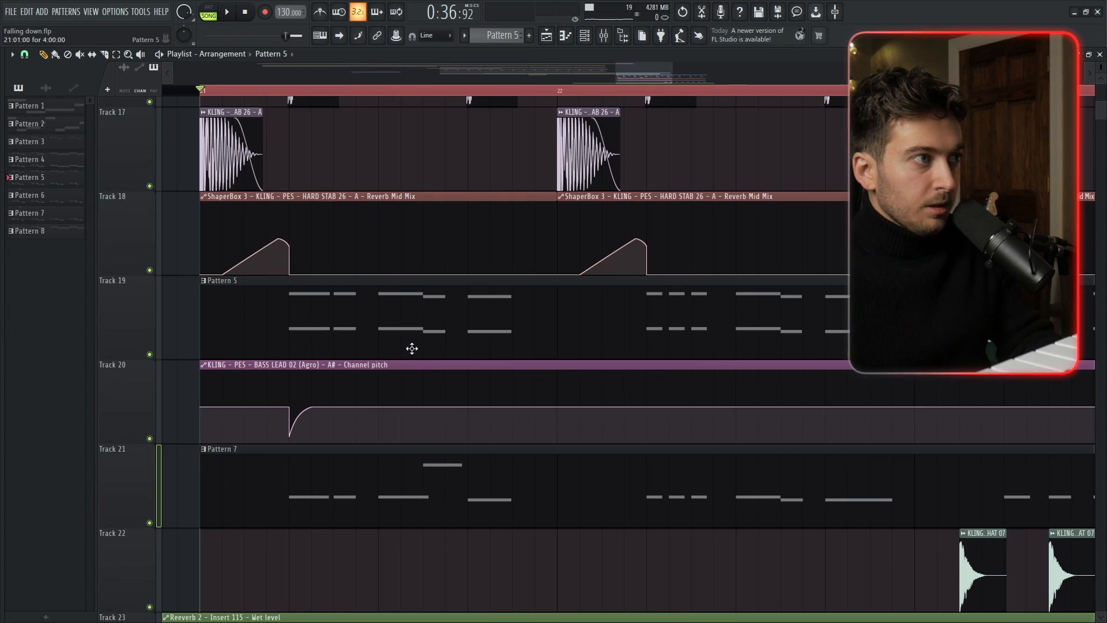
- Try a second, smaller dip in bar 21 of the BASS LEAD 02 (Agro) pitch automation, listen to it and delete its lowest point
drag(411, 349, 417, 413)
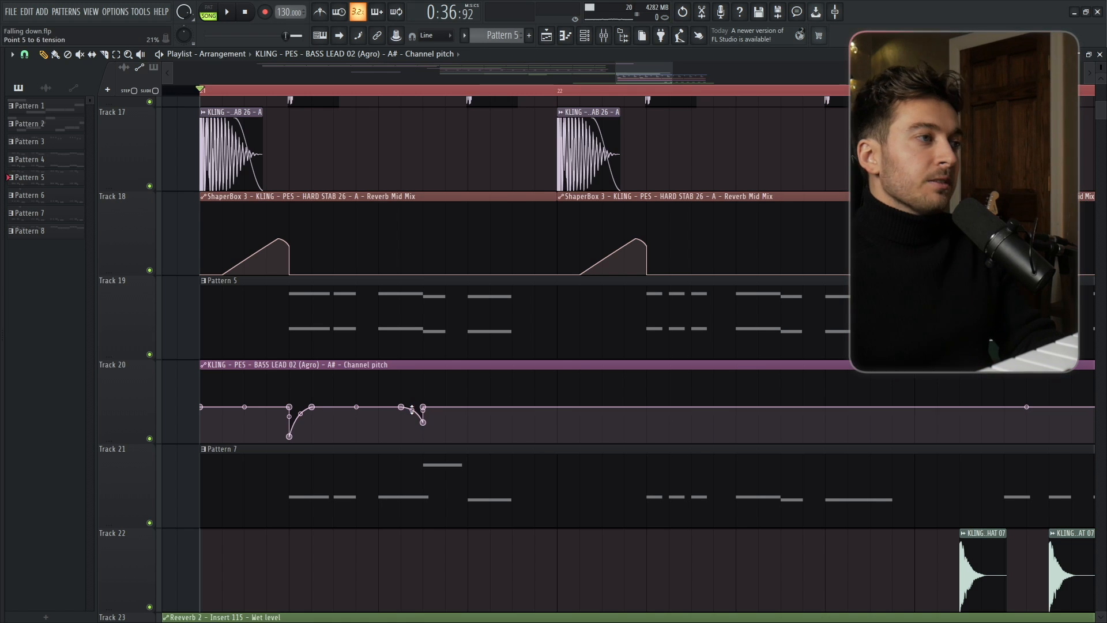
key(space)
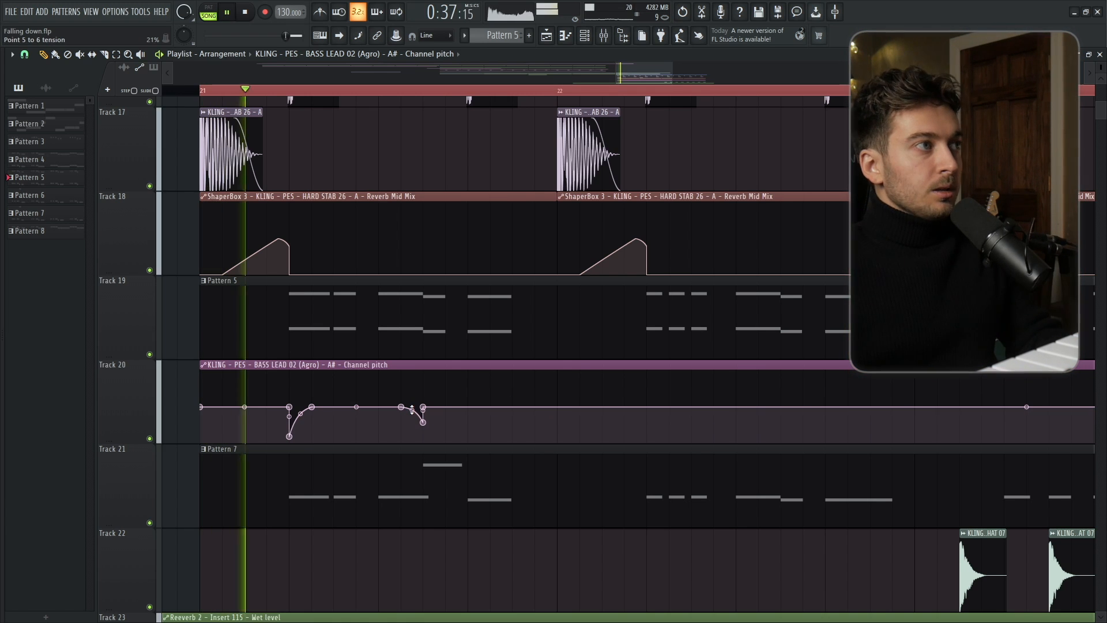
key(space)
right_click(424, 424)
key(space)
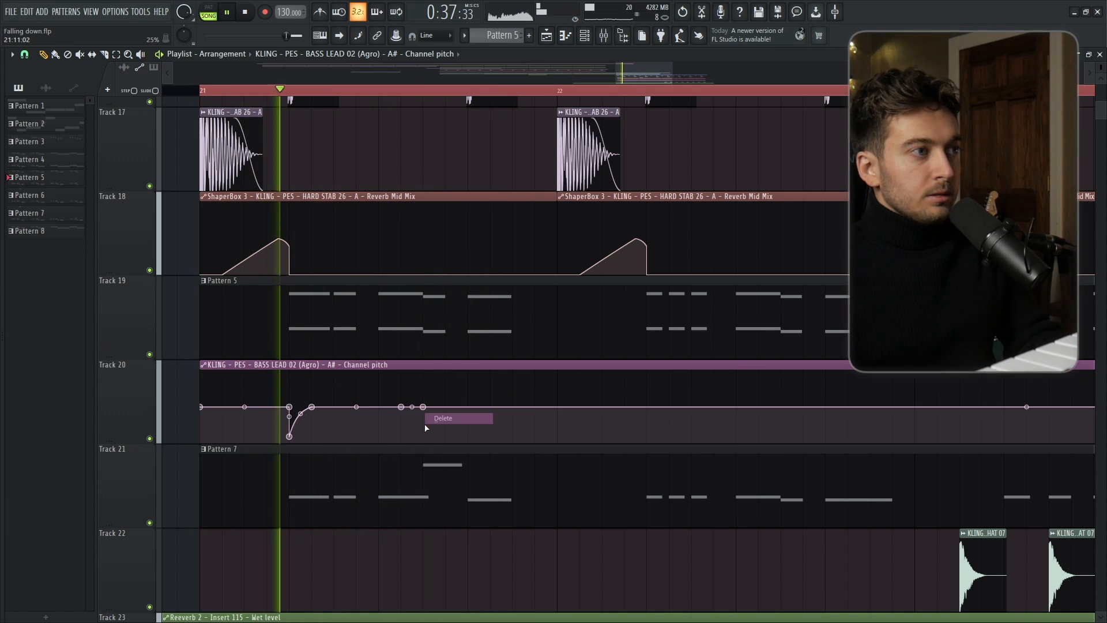
key(space)
key(space)
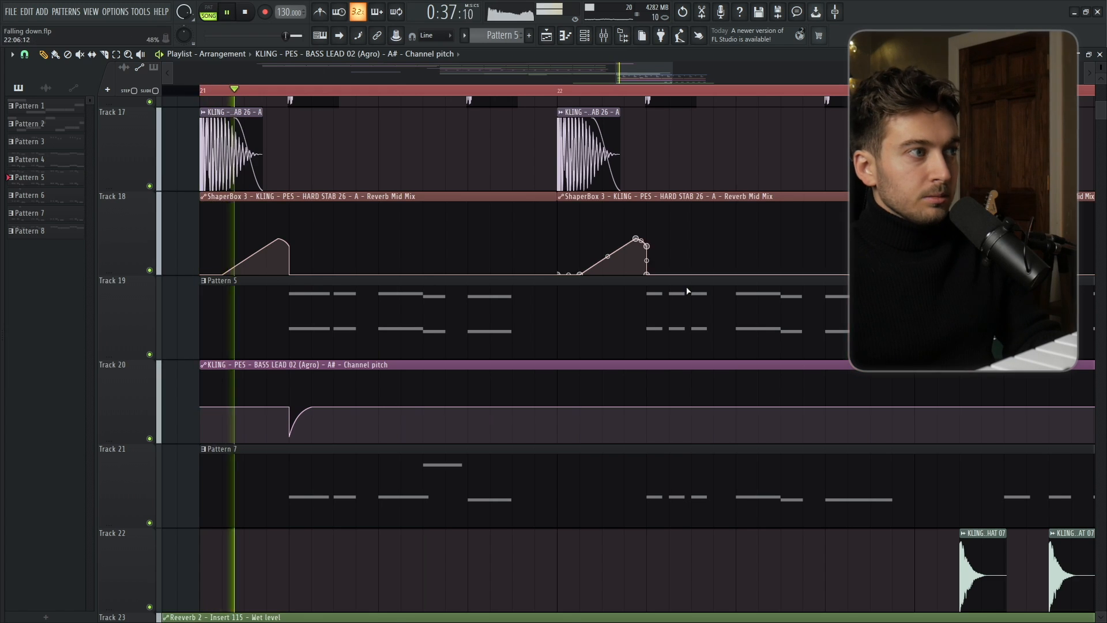
- Add a C5 note at the end of bar 2 in Pattern 5's Vital #3, and match it an octave higher in HARD STAB 31
double_click(687, 290)
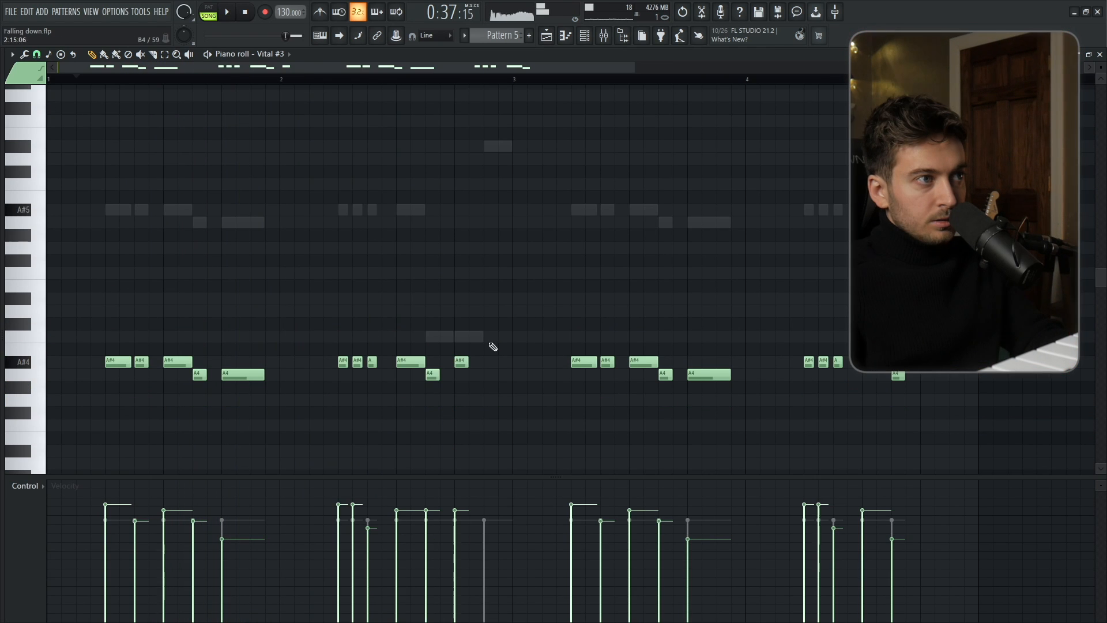
click(490, 335)
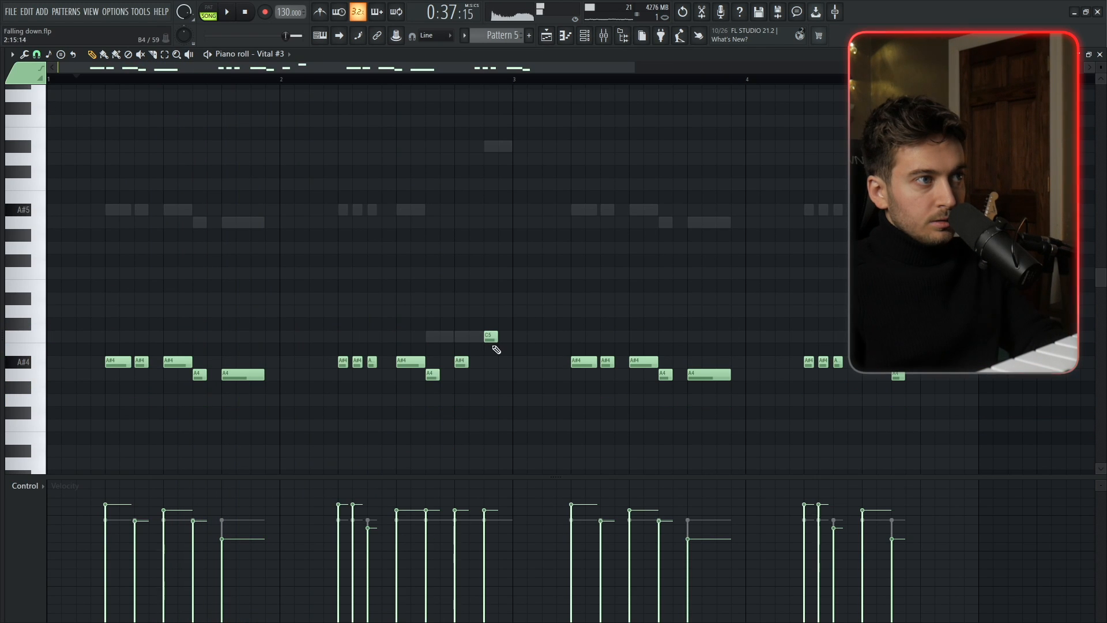
key(space)
drag(498, 341, 514, 344)
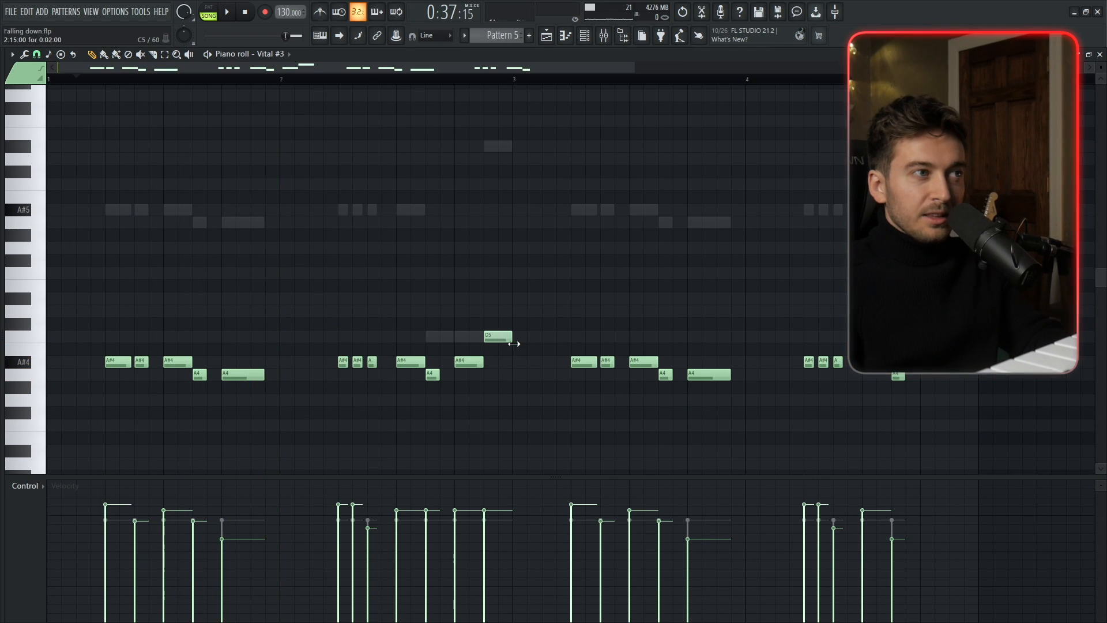
right_click(440, 341)
drag(440, 340, 440, 377)
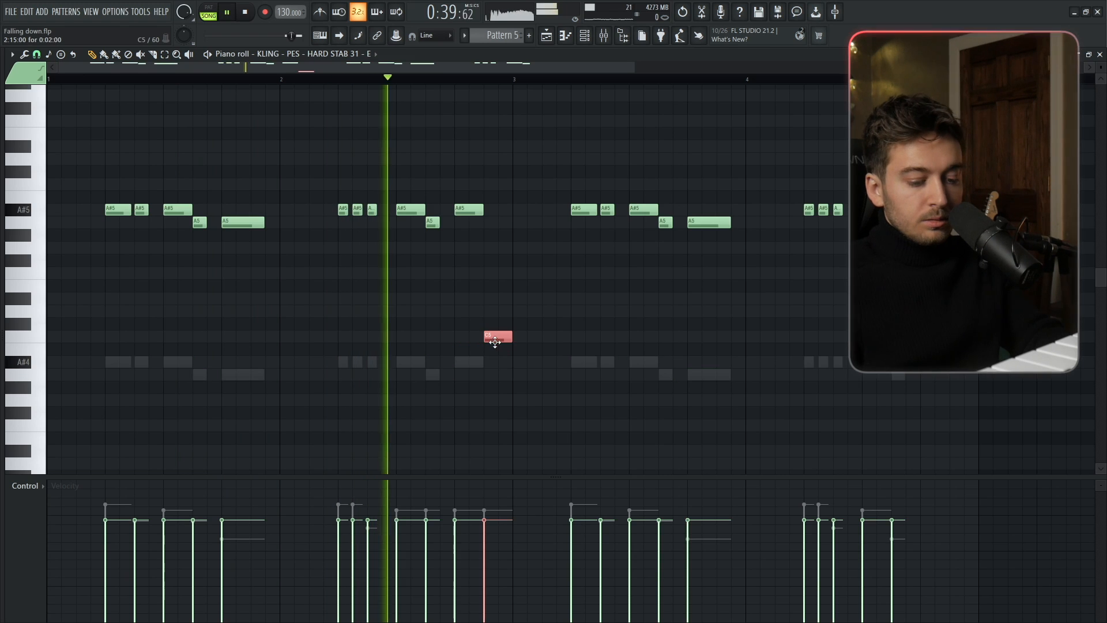
key(ctrl+Up)
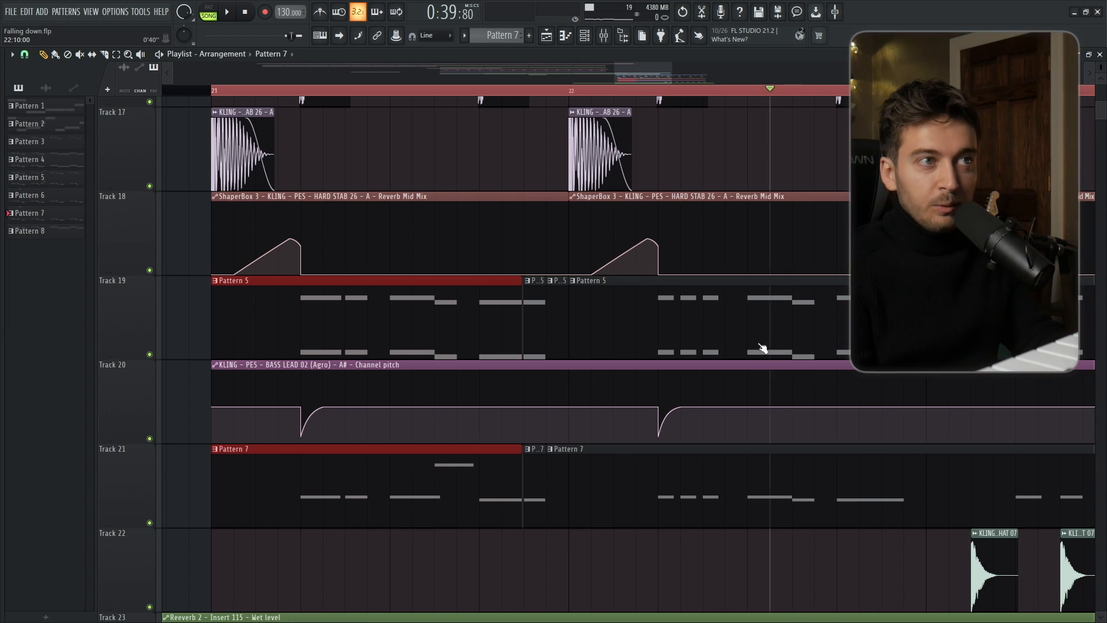
- Play the drop from bar 21, then create an automation clip for the Fruity Balance volume on Vital #2
click(301, 90)
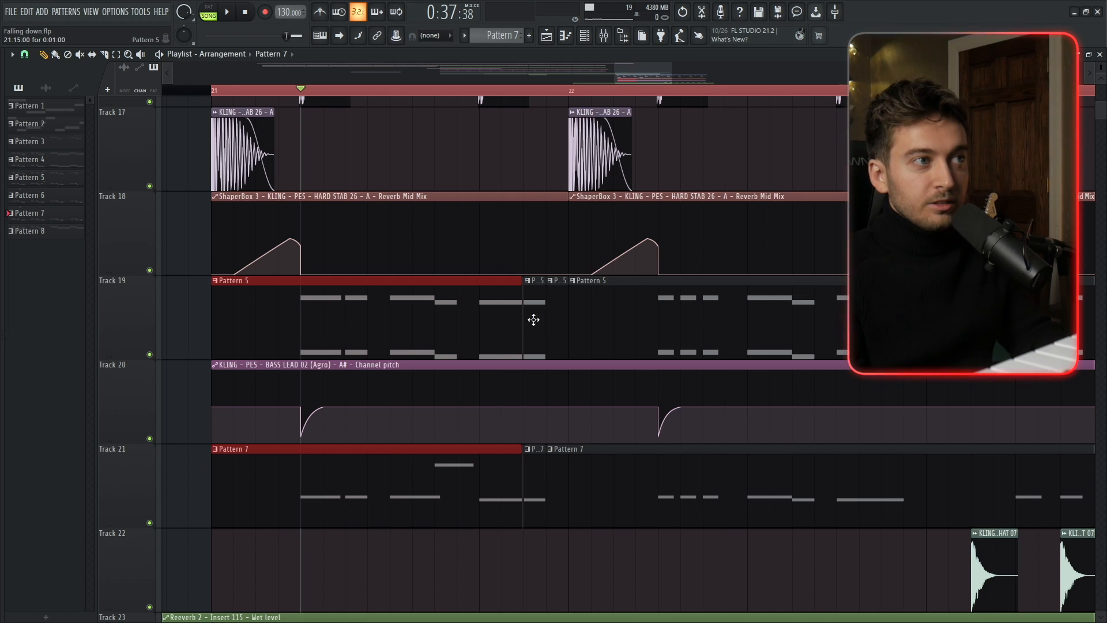
key(space)
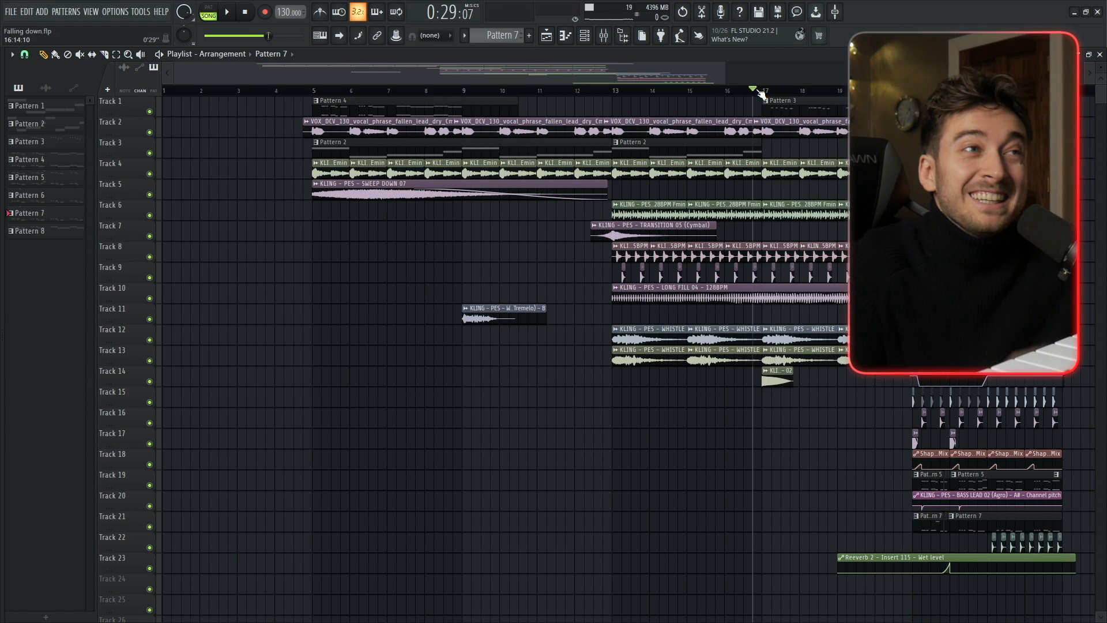
key(space)
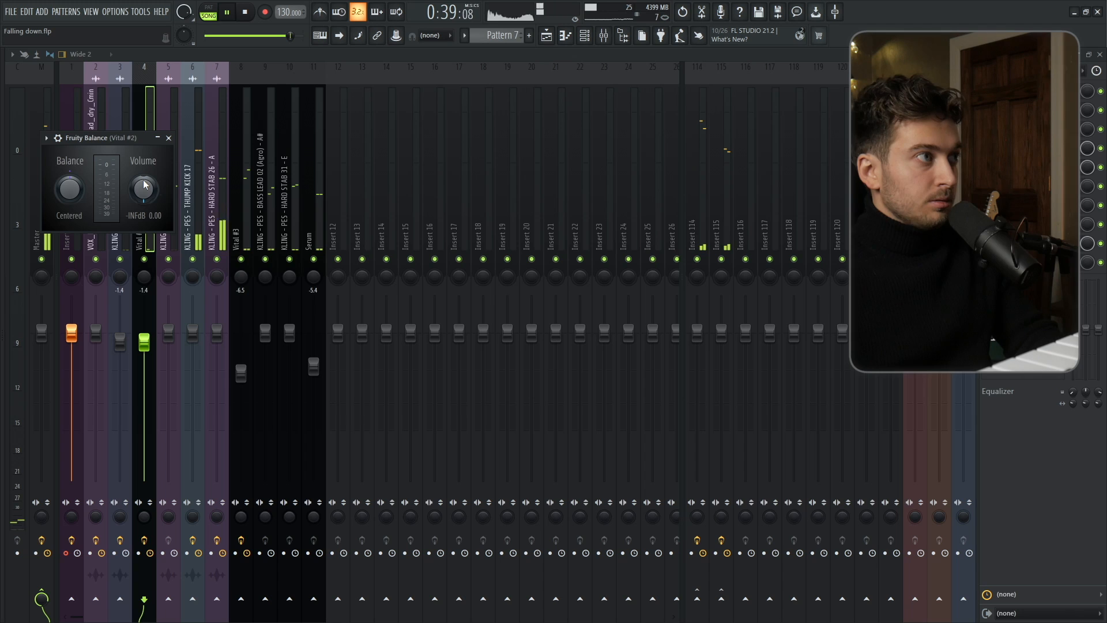
right_click(144, 189)
click(190, 272)
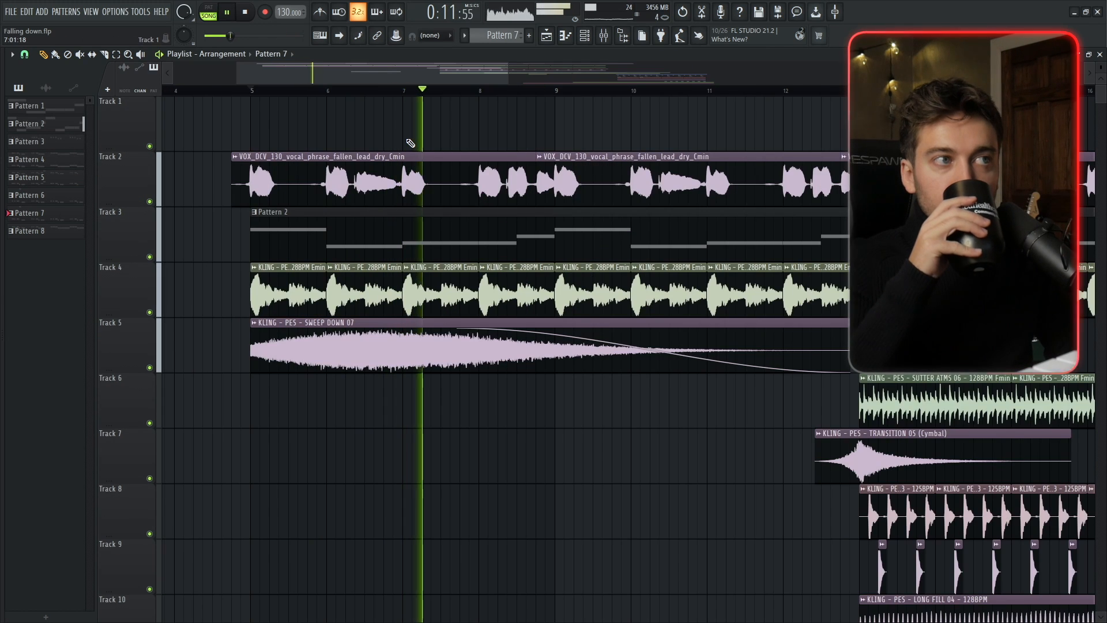
- Replay the intro from bar 5 with more of the arrangement in view
key(space)
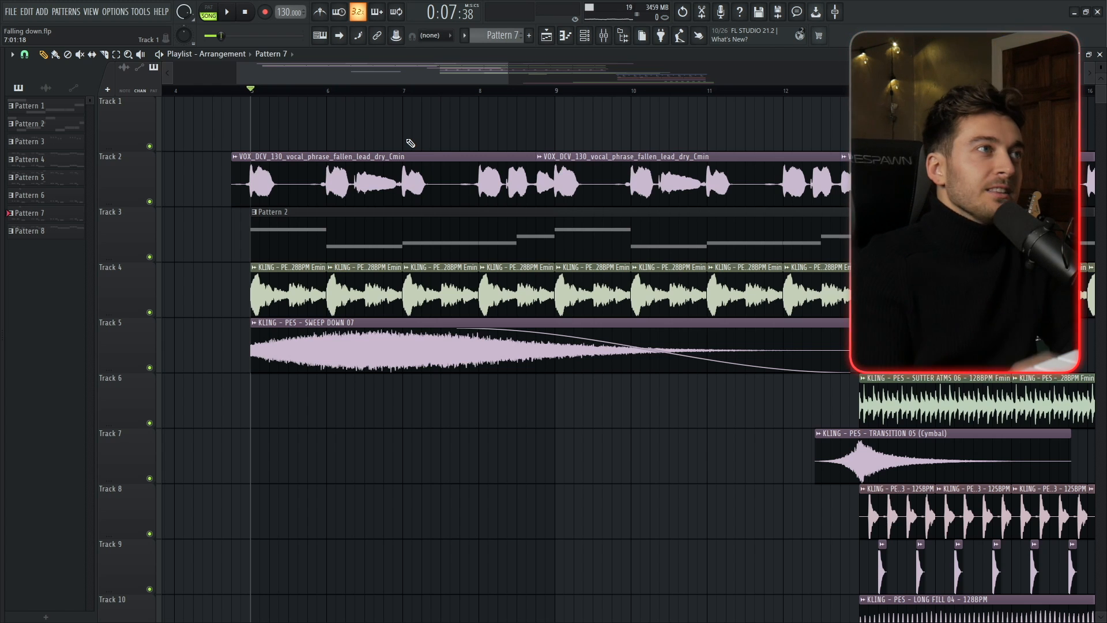
drag(510, 67, 736, 70)
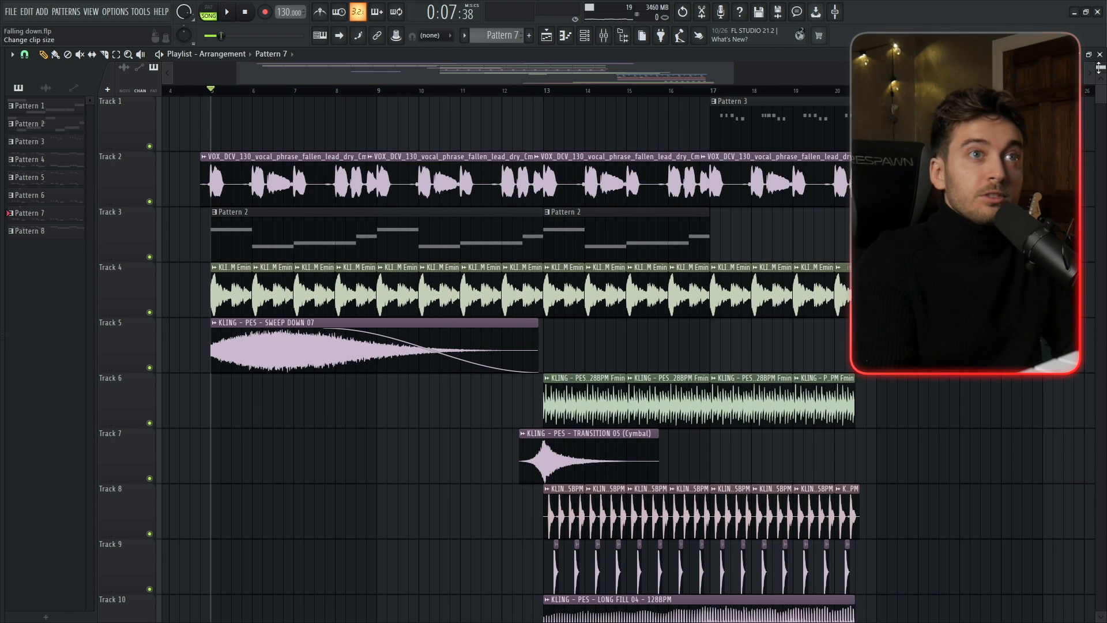
key(space)
key(space)
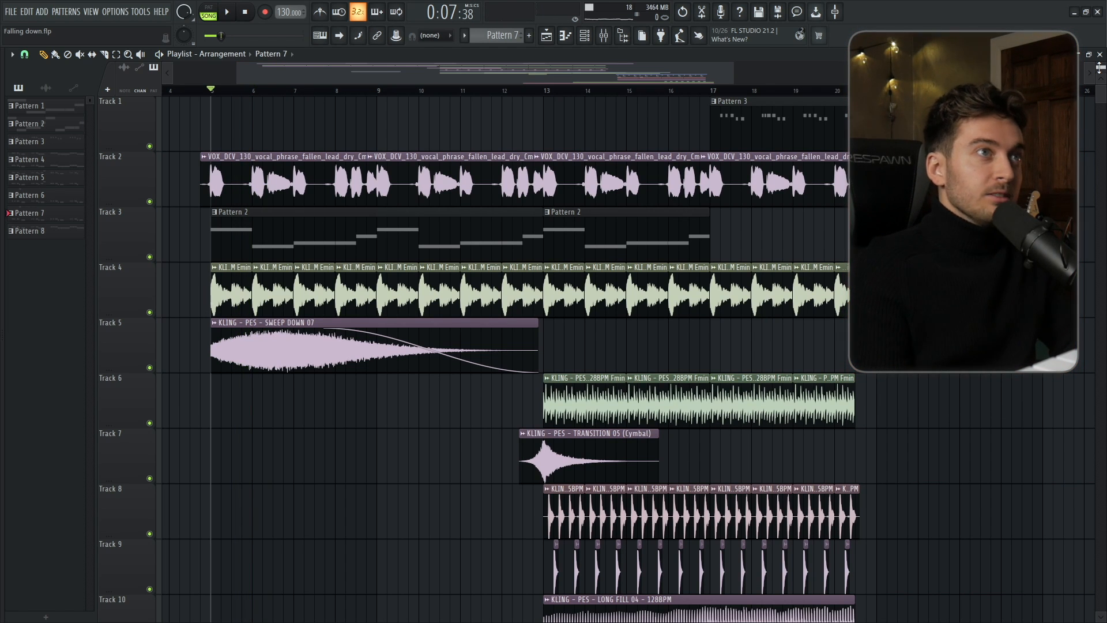
- Play the drop in the mixer, then inspect the Fruity Parametric EQ 2 on Insert 115
click(602, 36)
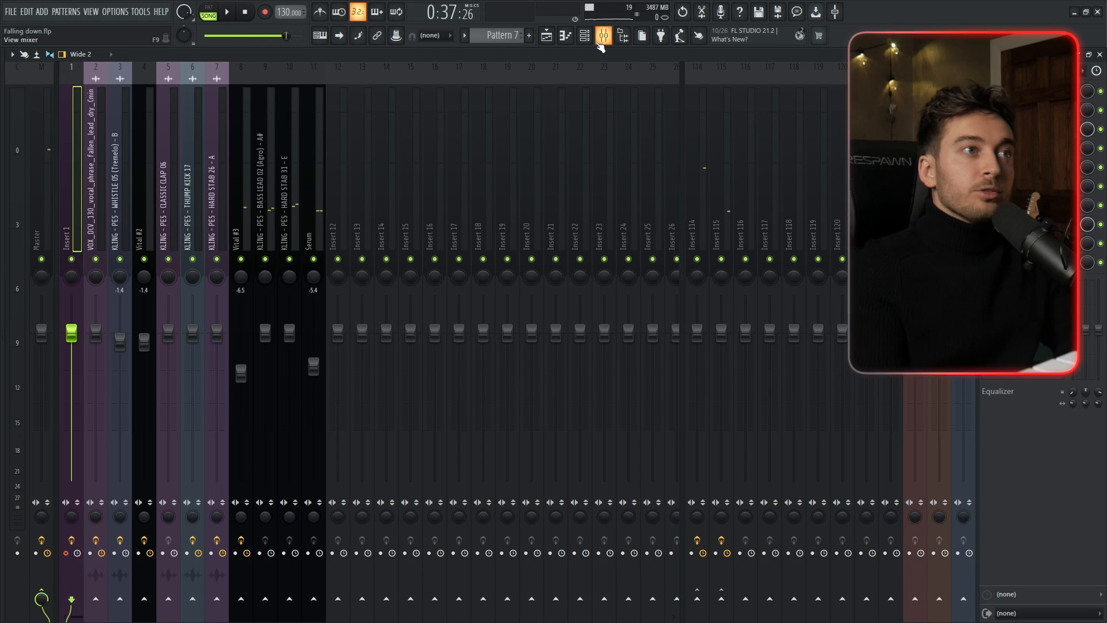
key(space)
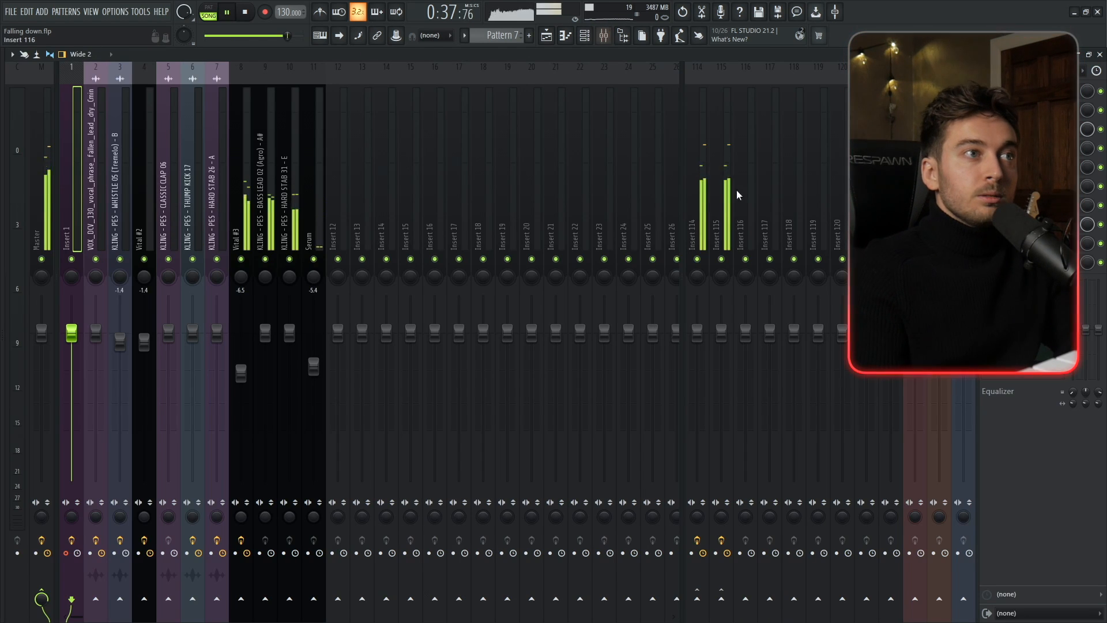
click(722, 191)
key(space)
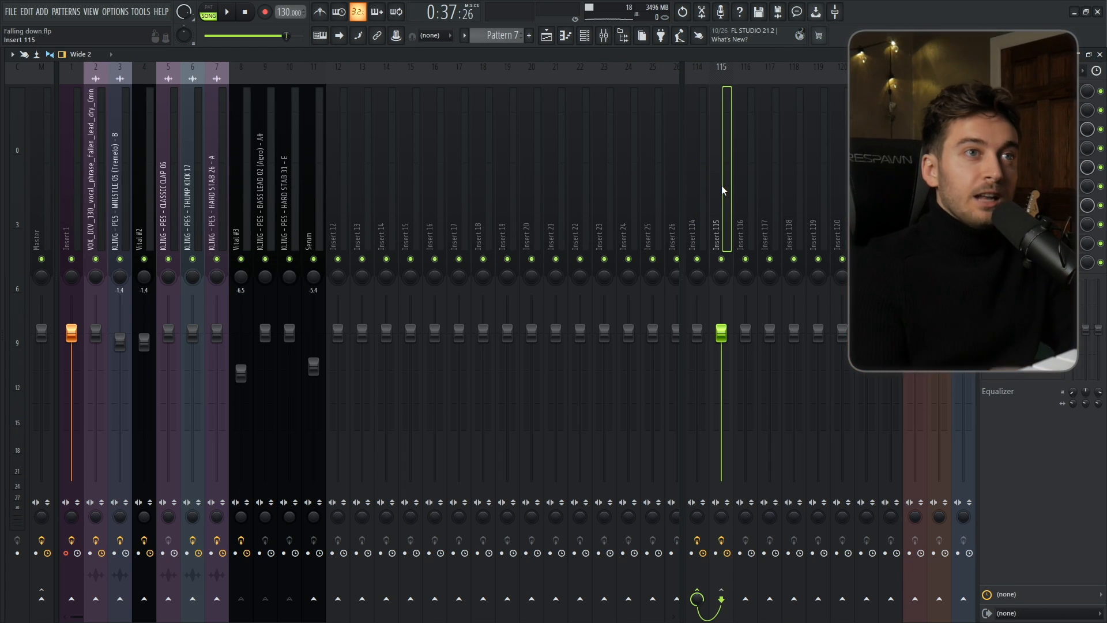
click(1027, 167)
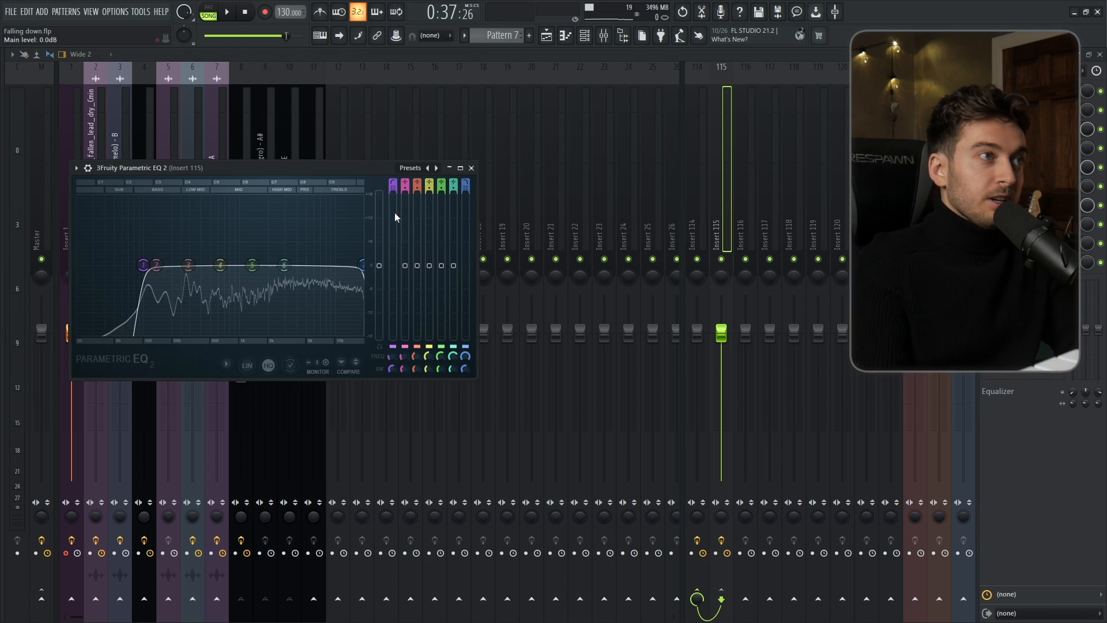
key(Escape)
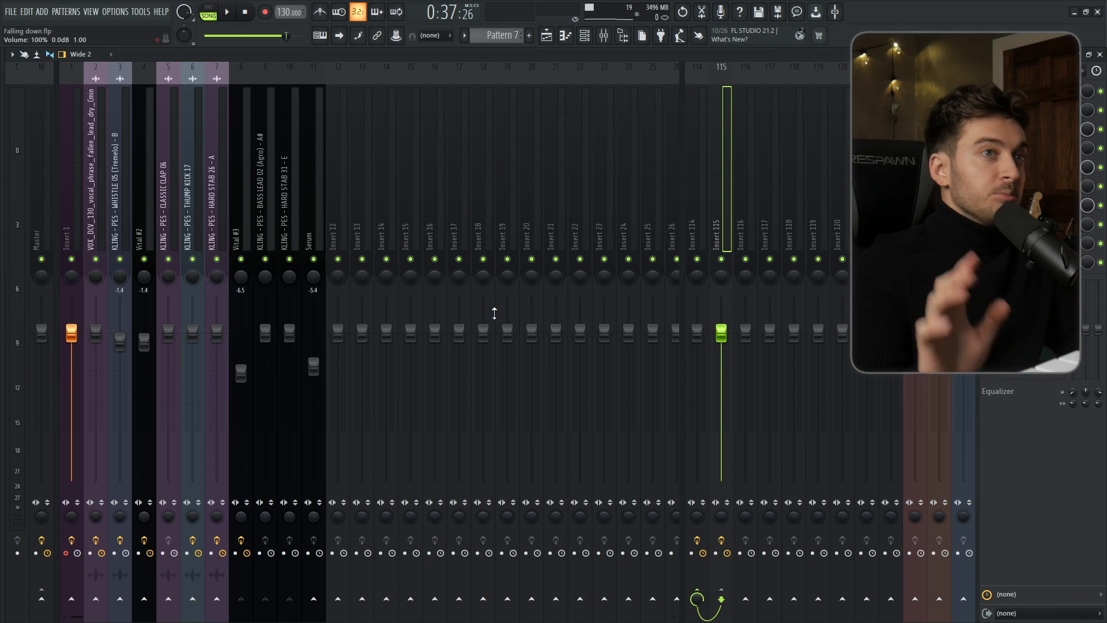
- Apply a sine curve to the Liquid flanger of Insert 115's ShaperBox 3 and set its mix to 40%
click(1026, 205)
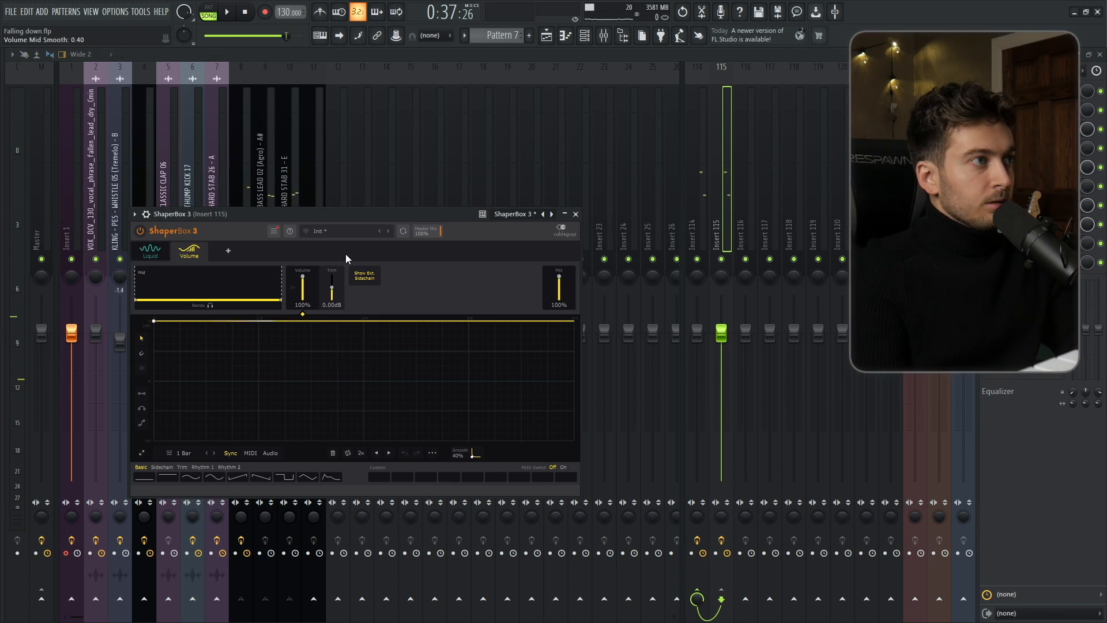
click(150, 254)
click(195, 480)
key(space)
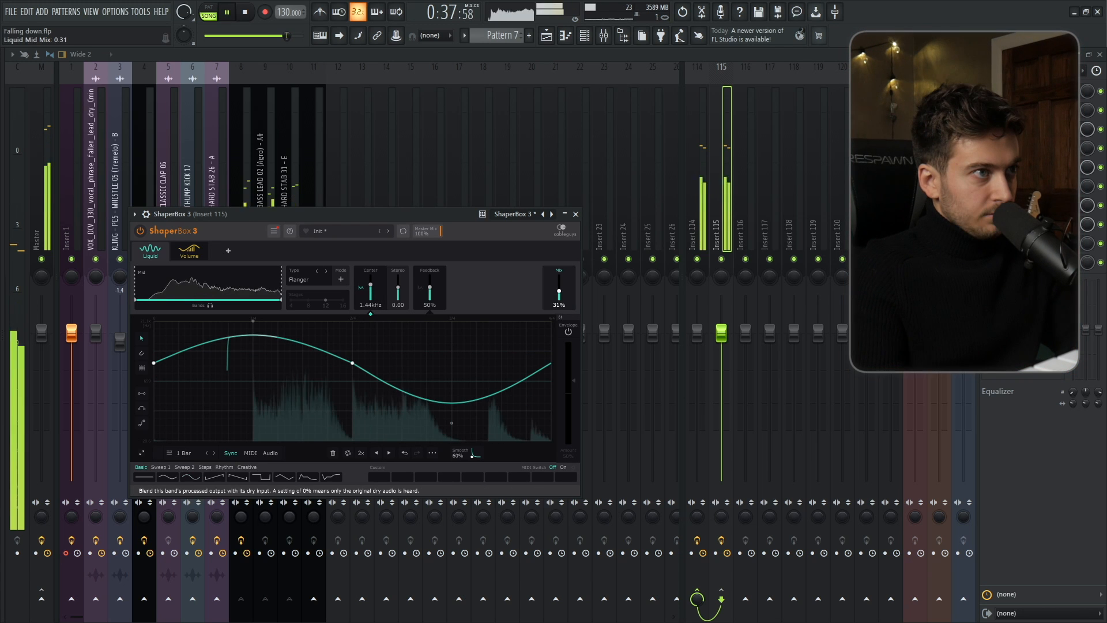
key(space)
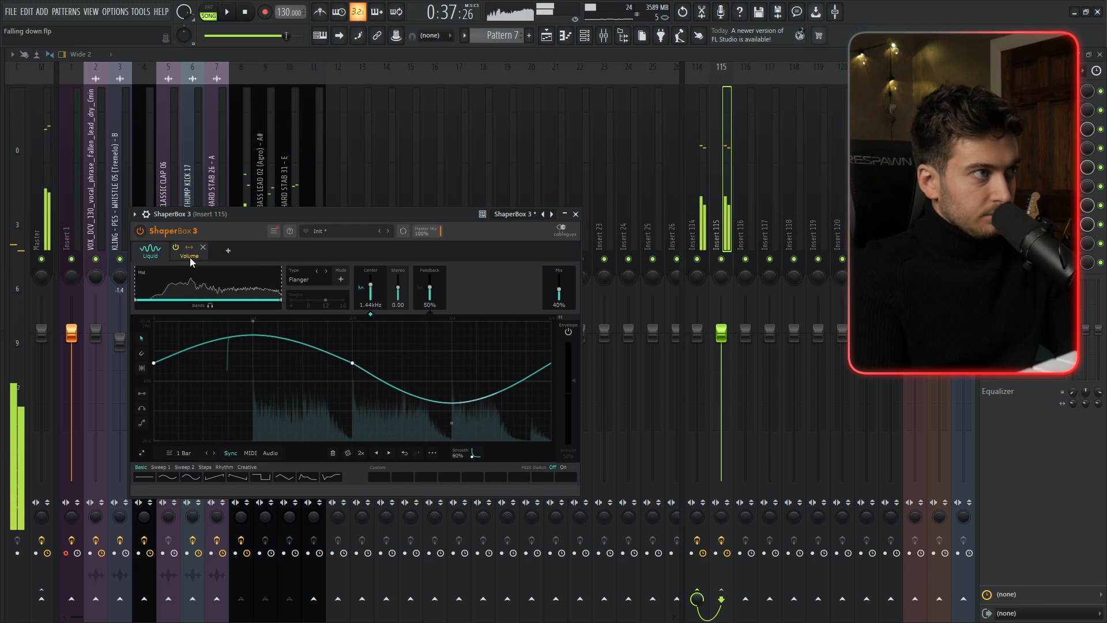
- Give the ShaperBox 3 Volume shaper a sine curve with a 1/16 length and lower its mix
click(189, 255)
click(213, 479)
click(191, 454)
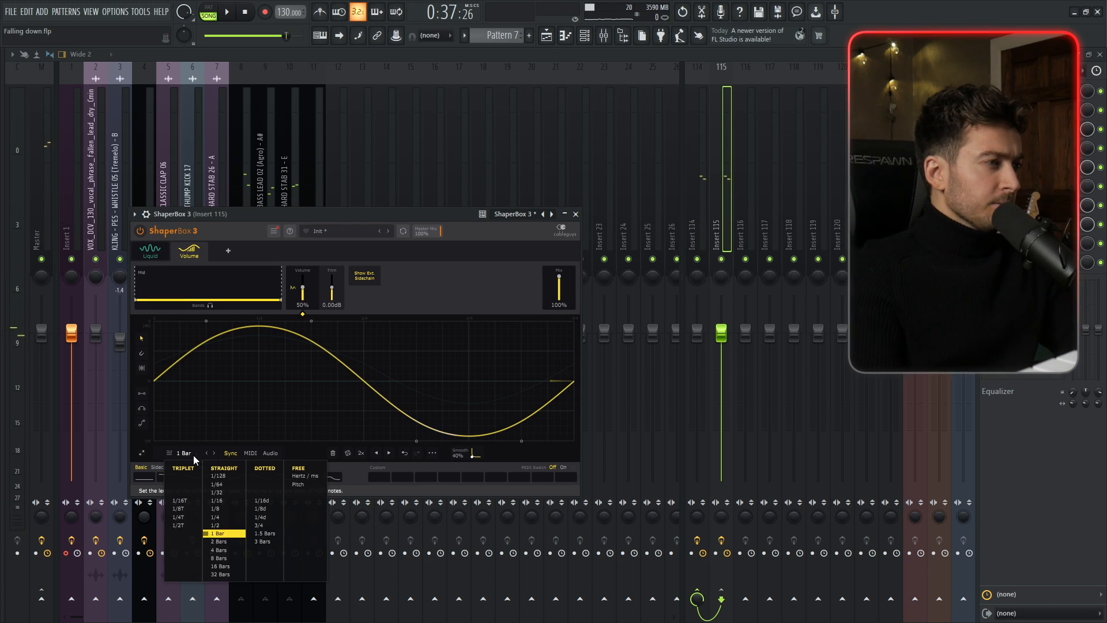
click(224, 501)
key(space)
drag(558, 278, 559, 301)
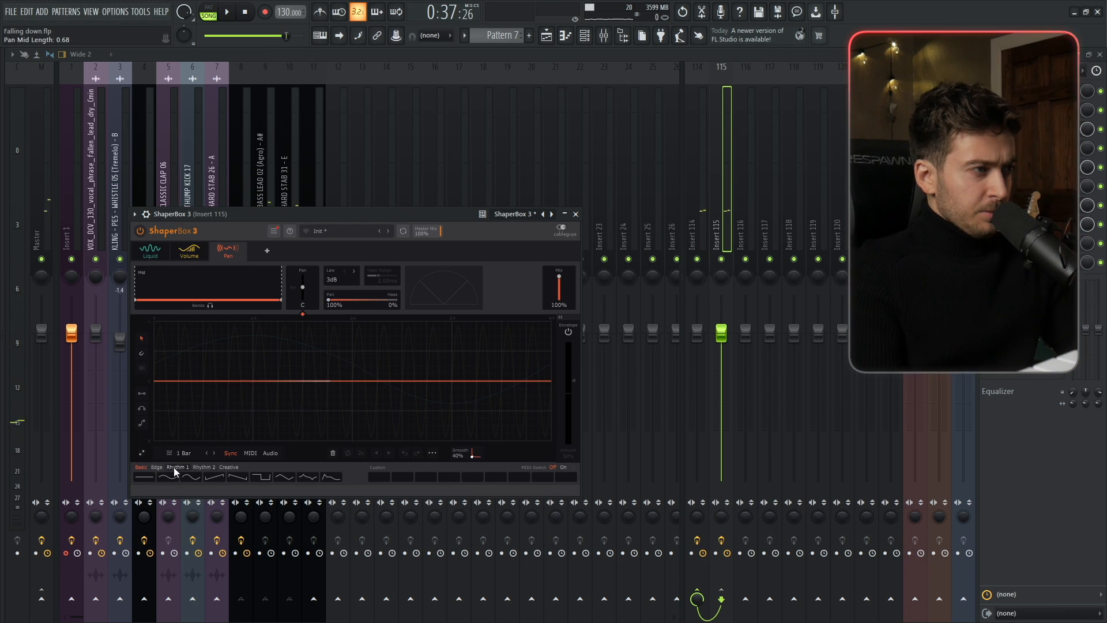
- Give the ShaperBox 3 Pan shaper a sine curve with a 1/2 length, and bring the Master Mix down to 0%
click(168, 475)
click(181, 453)
click(224, 534)
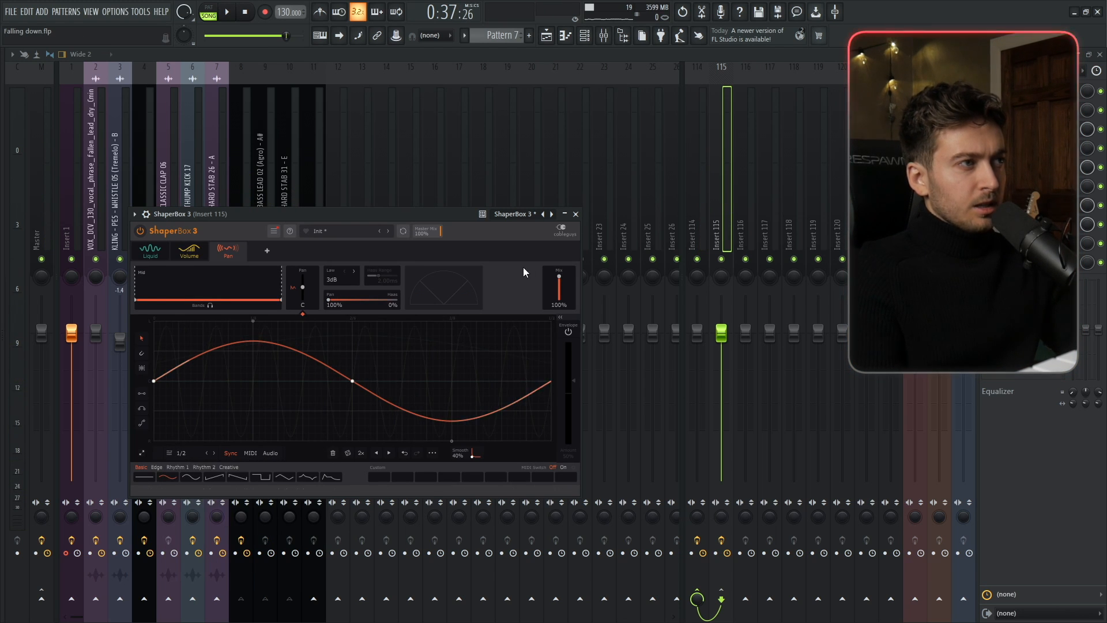
drag(428, 232, 428, 232)
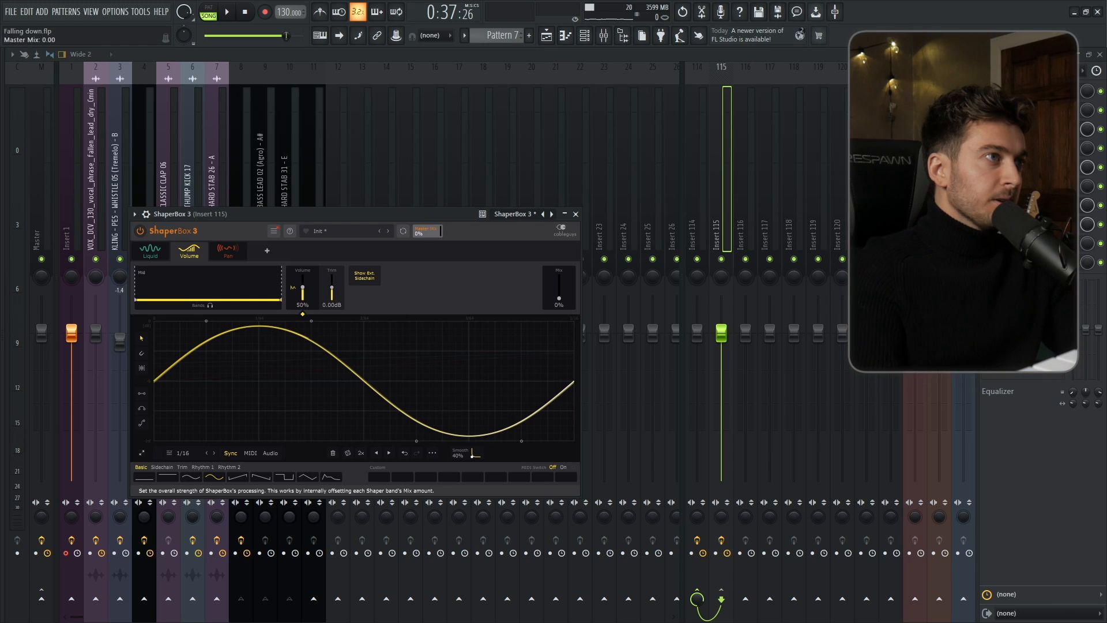
- Shape the ShaperBox 3 Master Mix automation into a short rise ending bar 22 that falls back to zero in bar 23, and listen to it
key(space)
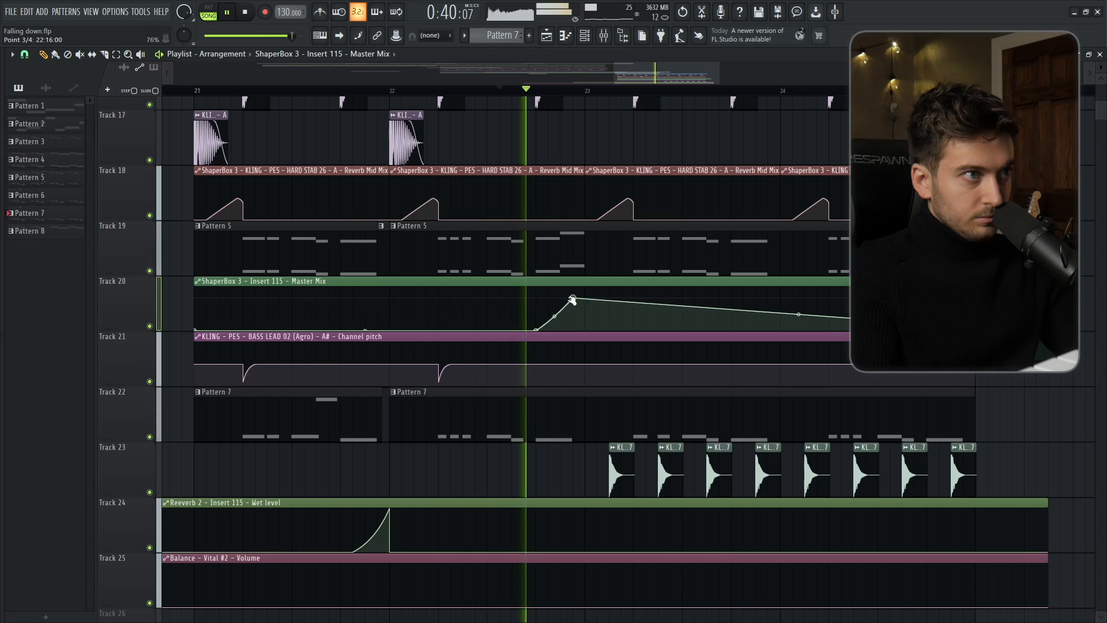
key(space)
mouse_move(573, 301)
mouse_down()
mouse_move(560, 303)
mouse_move(597, 330)
mouse_up()
key(space)
right_click(585, 299)
right_click(587, 301)
key(space)
key(space)
scroll(637, 492, up, 2)
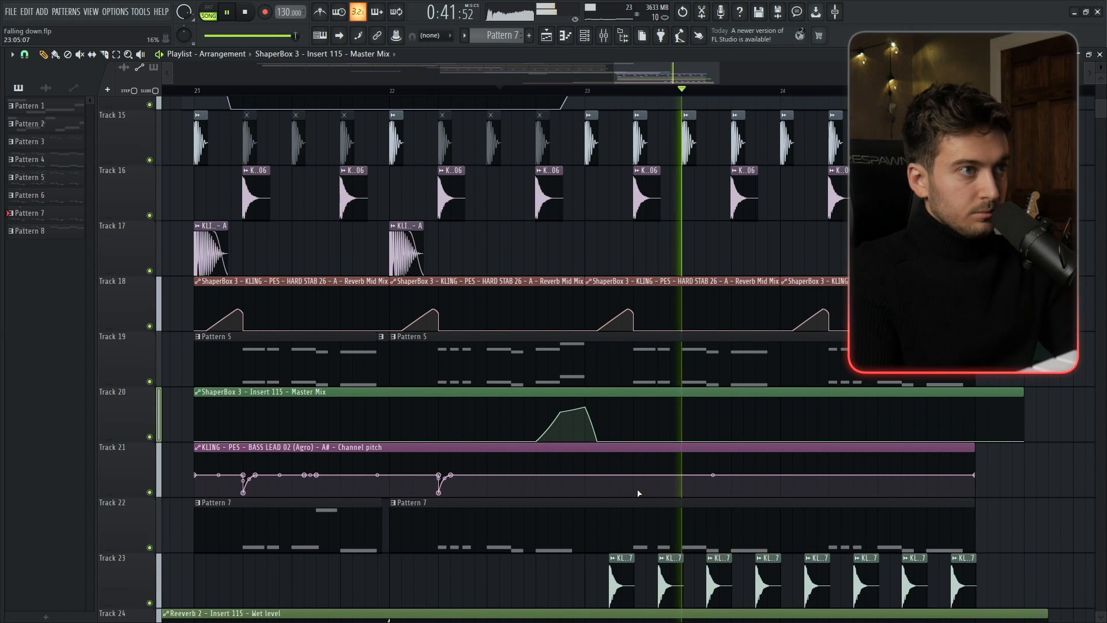
key(space)
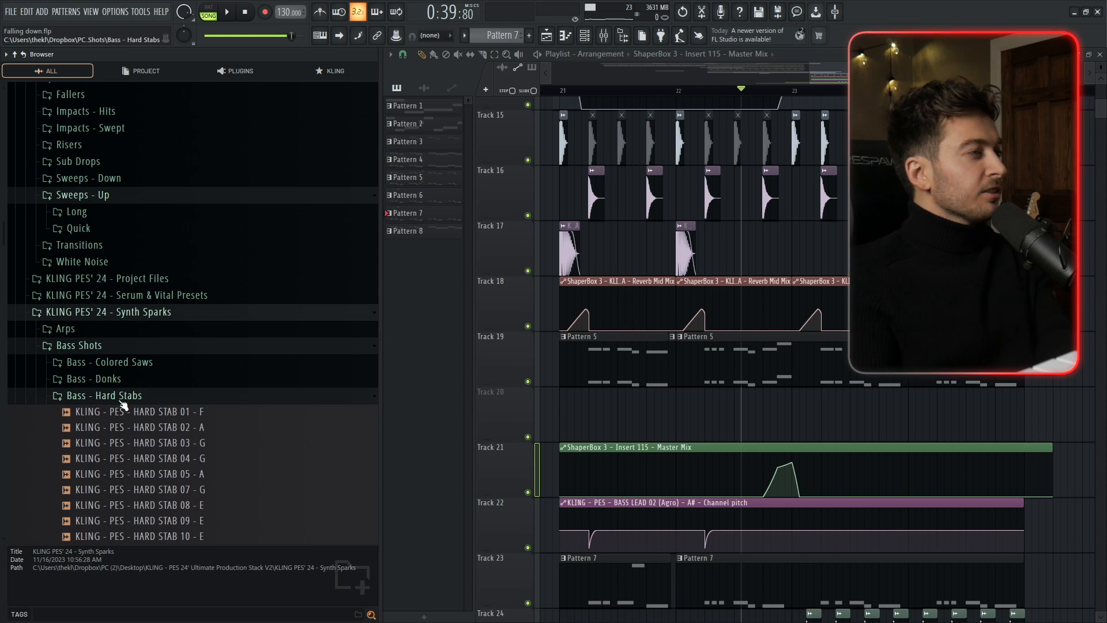
- Browse the Bass Shots folders for a womp bass and place WOMP BASS 13 - F on Track 20 at bar 21
click(122, 400)
click(134, 416)
scroll(139, 449, down, 2)
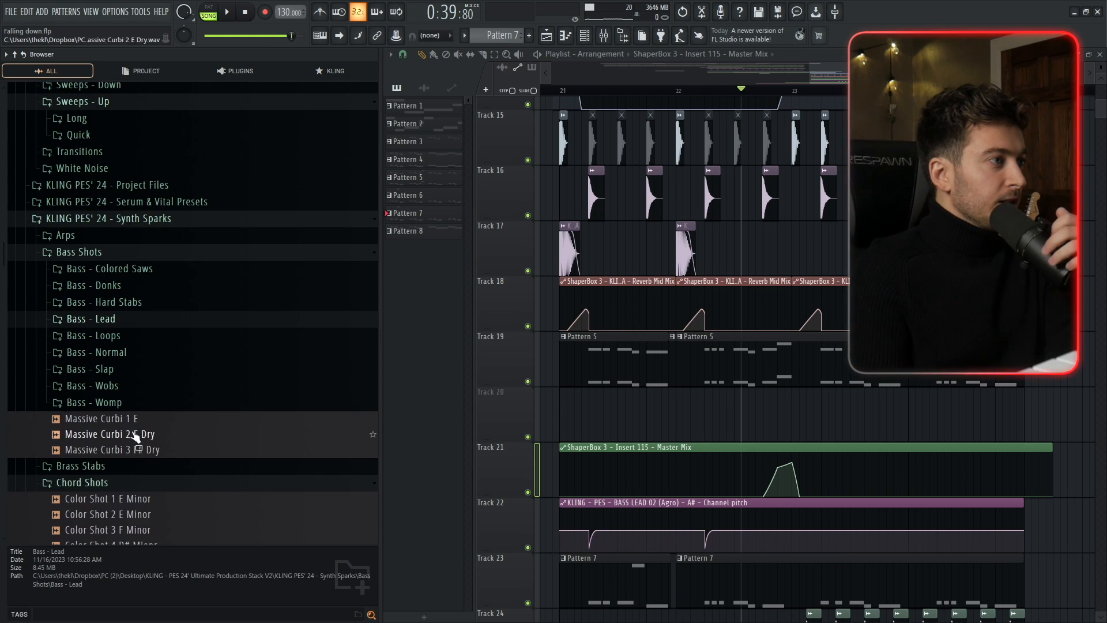
click(131, 403)
click(183, 436)
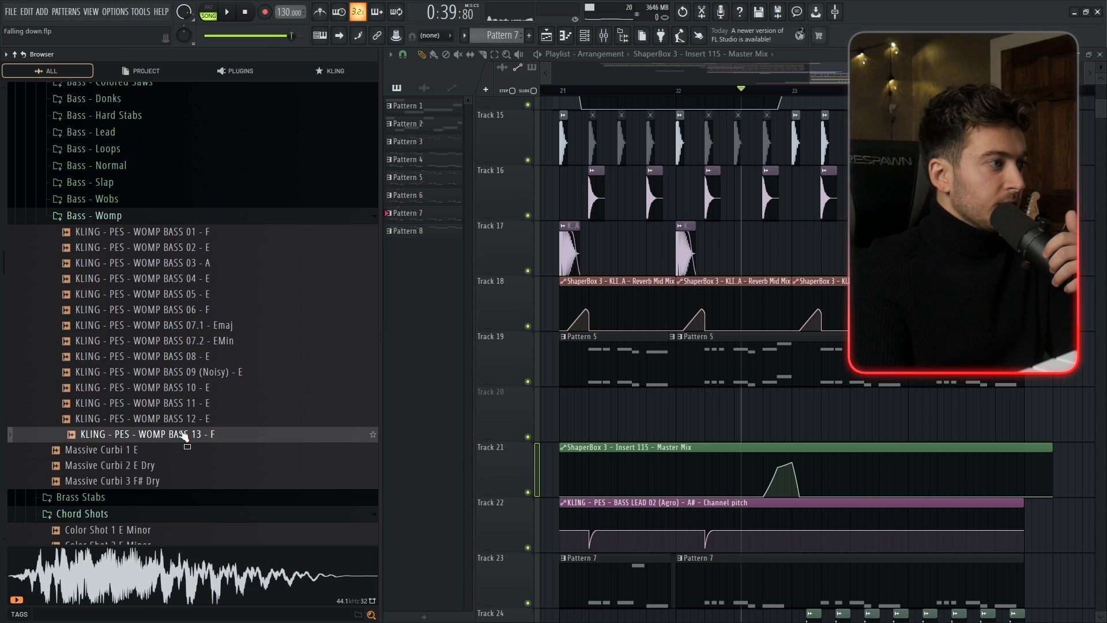
drag(183, 437, 680, 423)
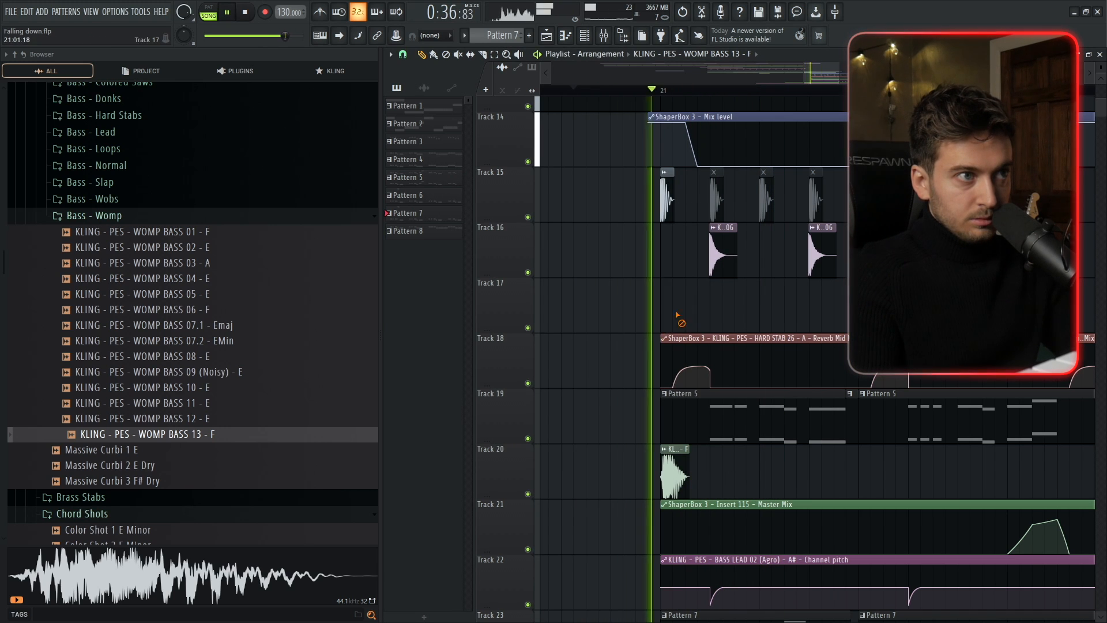
- Tune the WOMP BASS 13 - F clip to -800 cents with a pitch range of 8 semitones while playing the drop
key(space)
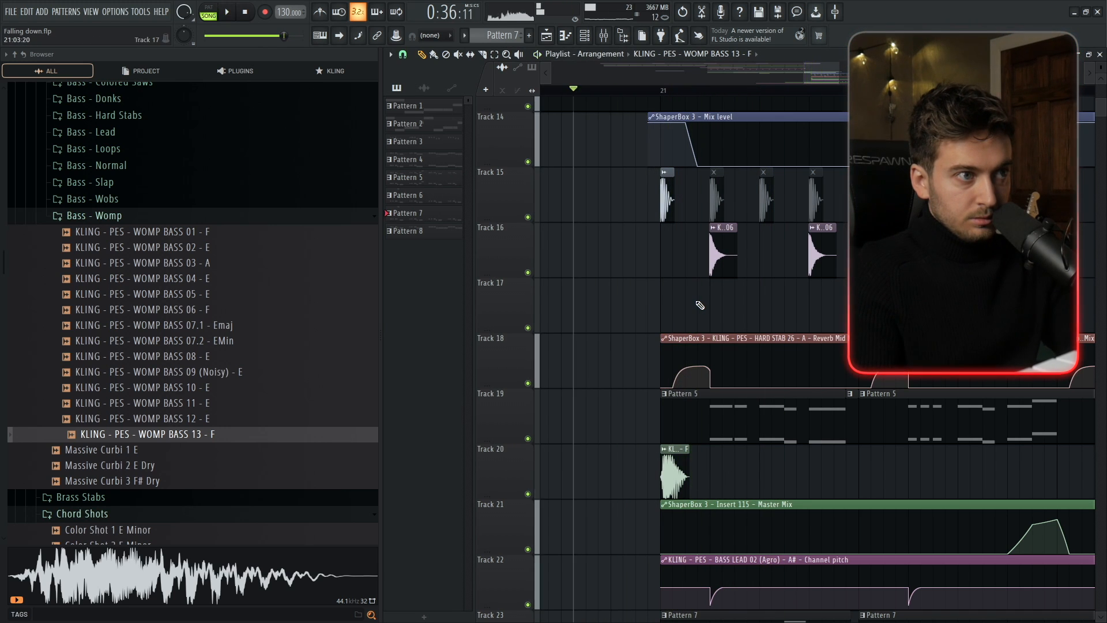
key(space)
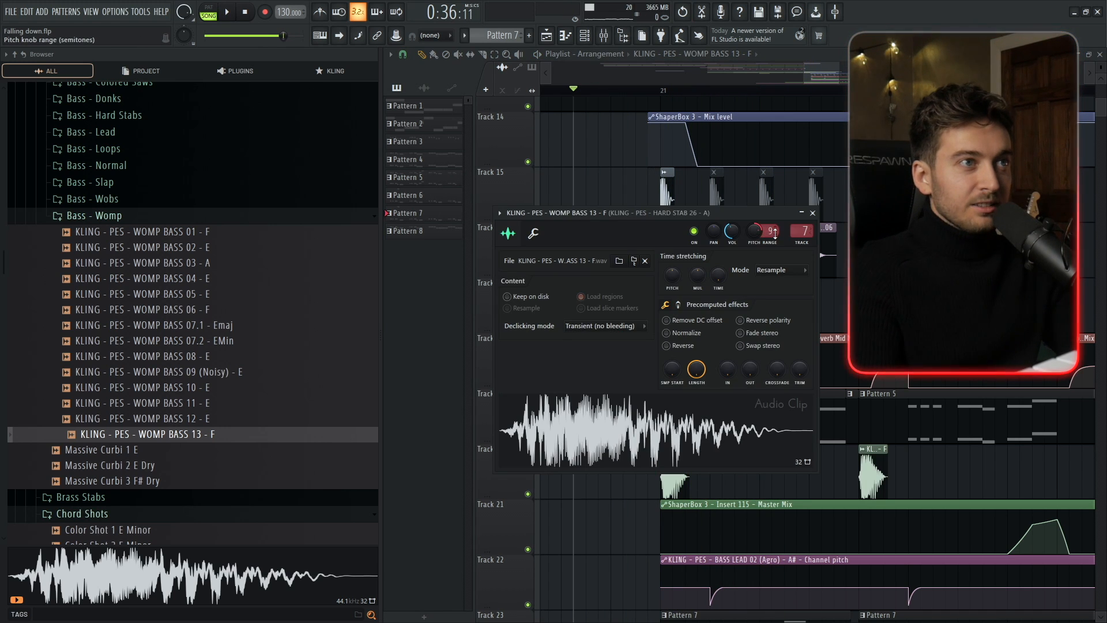
key(space)
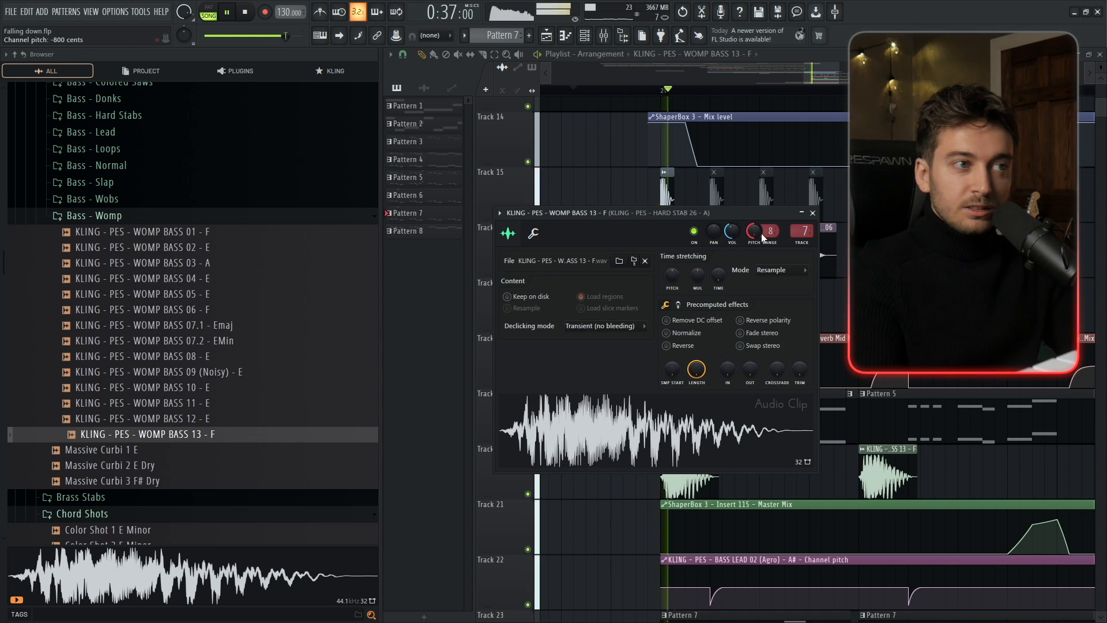
key(space)
key(Escape)
- Play the drop with the faded womp bass clip, then delete its longer copy at bar 22
key(space)
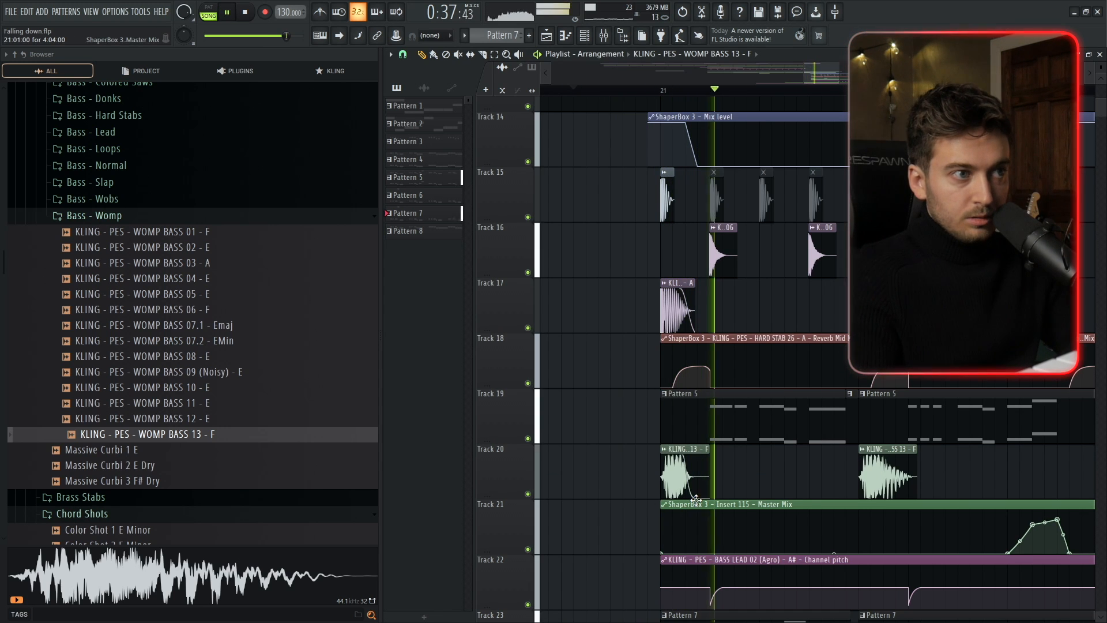
key(space)
right_click(888, 475)
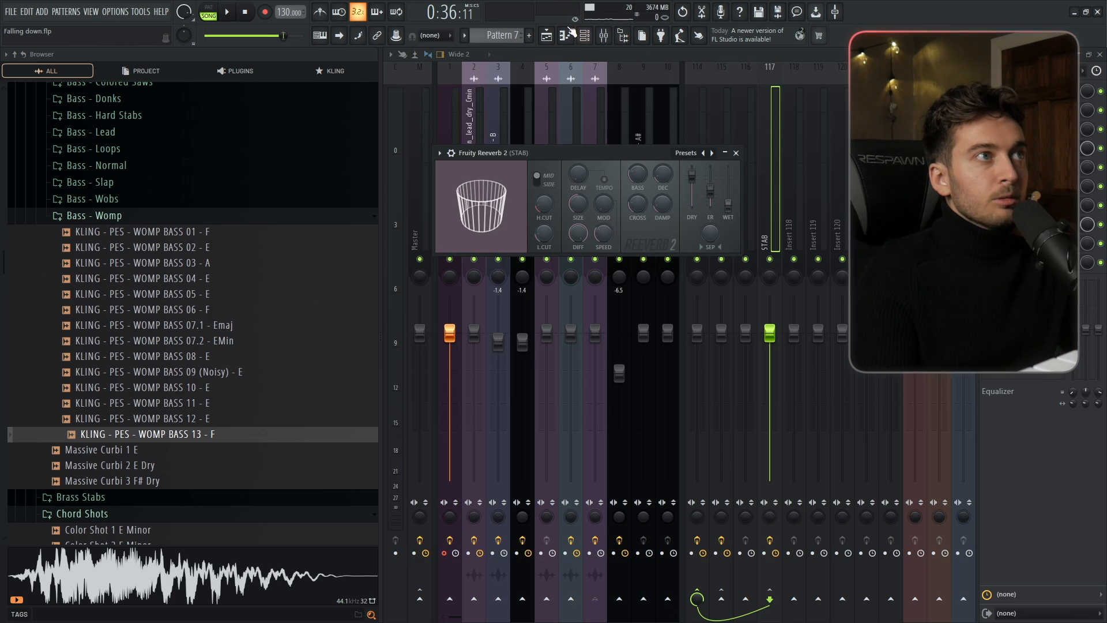
- Play the drop, find SHORT SWEEP 04 in the quick upward sweeps, place it on Track 27 leading into bar 23, and play it
click(546, 35)
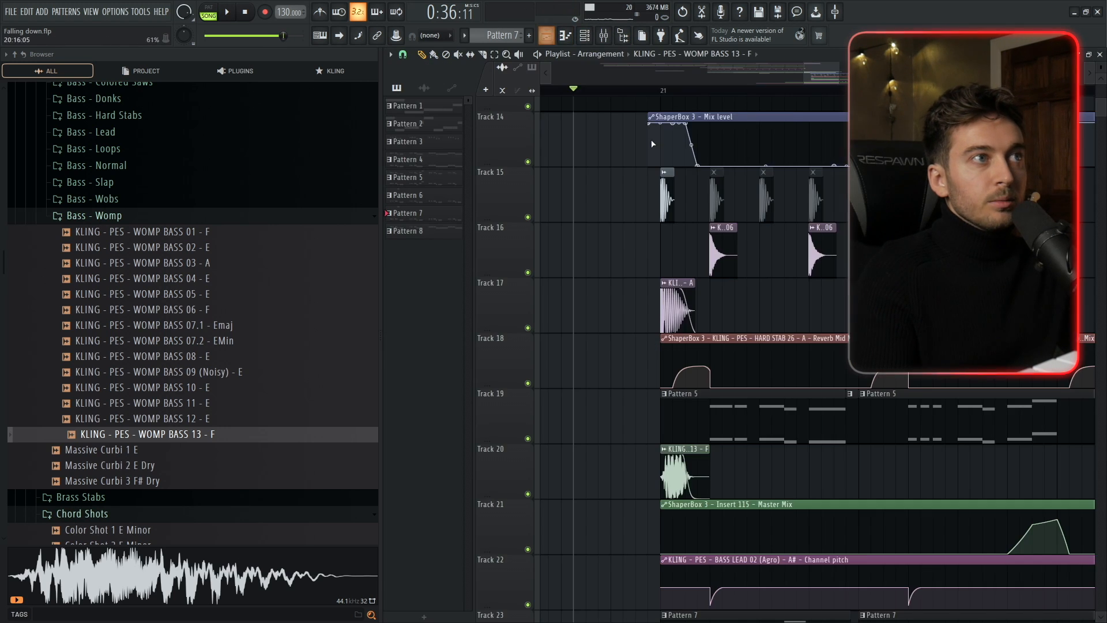
key(space)
scroll(634, 230, down, 5)
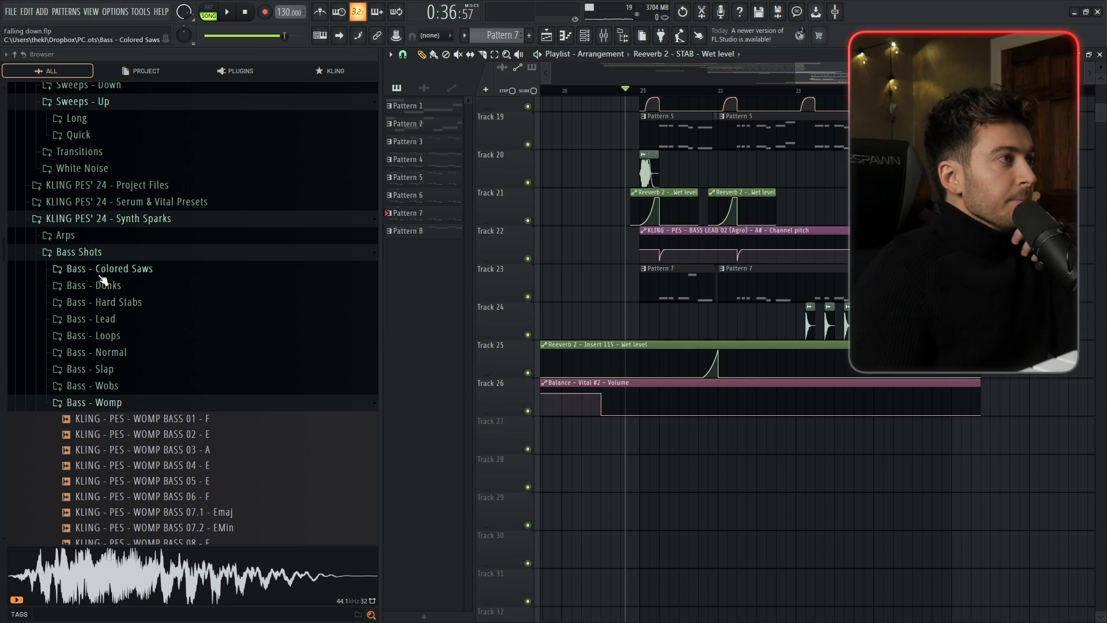
click(102, 254)
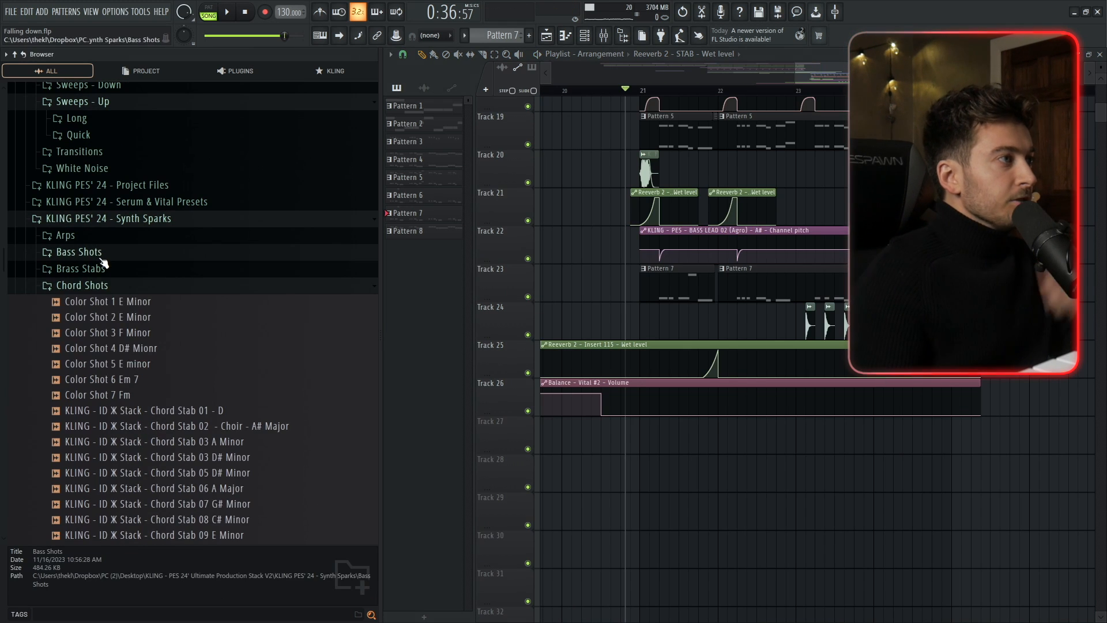
click(101, 287)
click(132, 479)
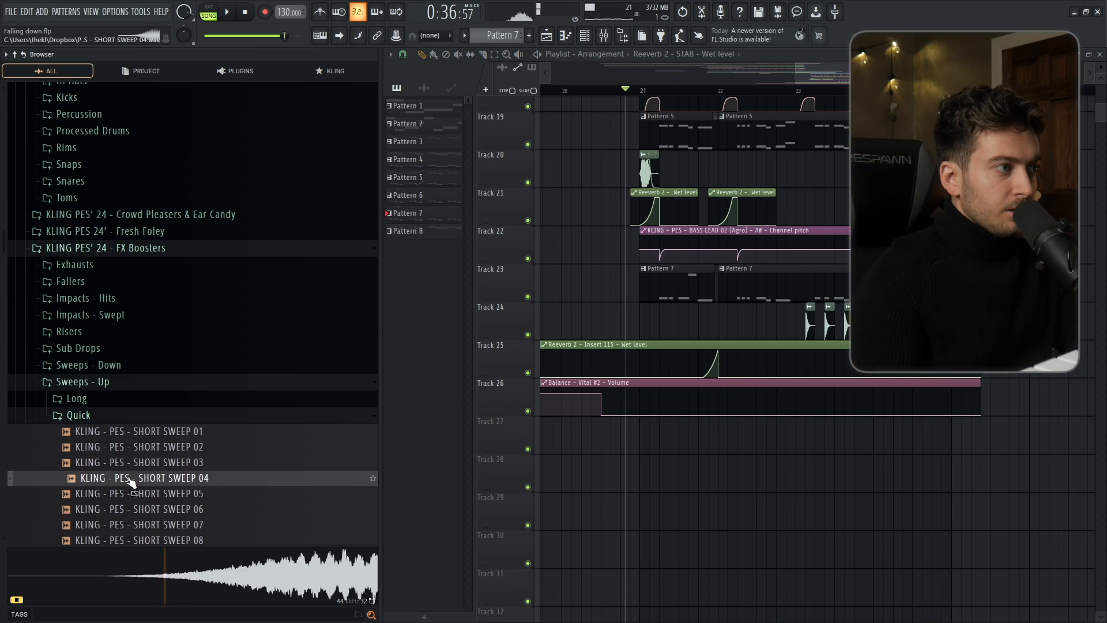
drag(444, 480, 684, 443)
key(space)
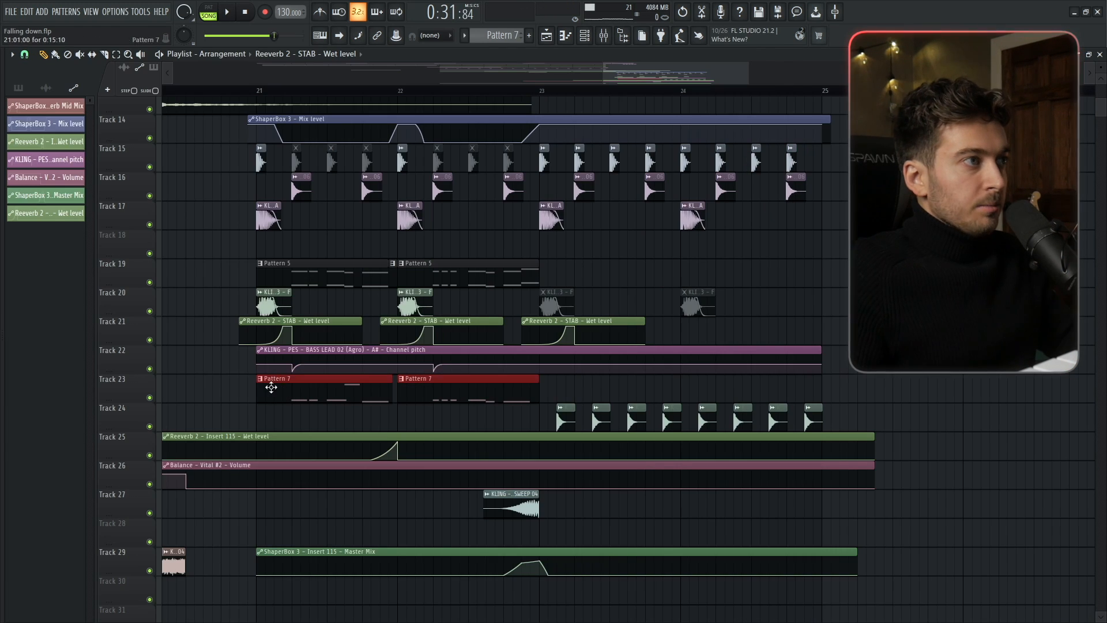
- Audition the colored saw basses, place COLORED SAW 05 - G on Track 31 in bar 23, and check its mixer channel
drag(306, 258, 581, 277)
key(ctrl+b)
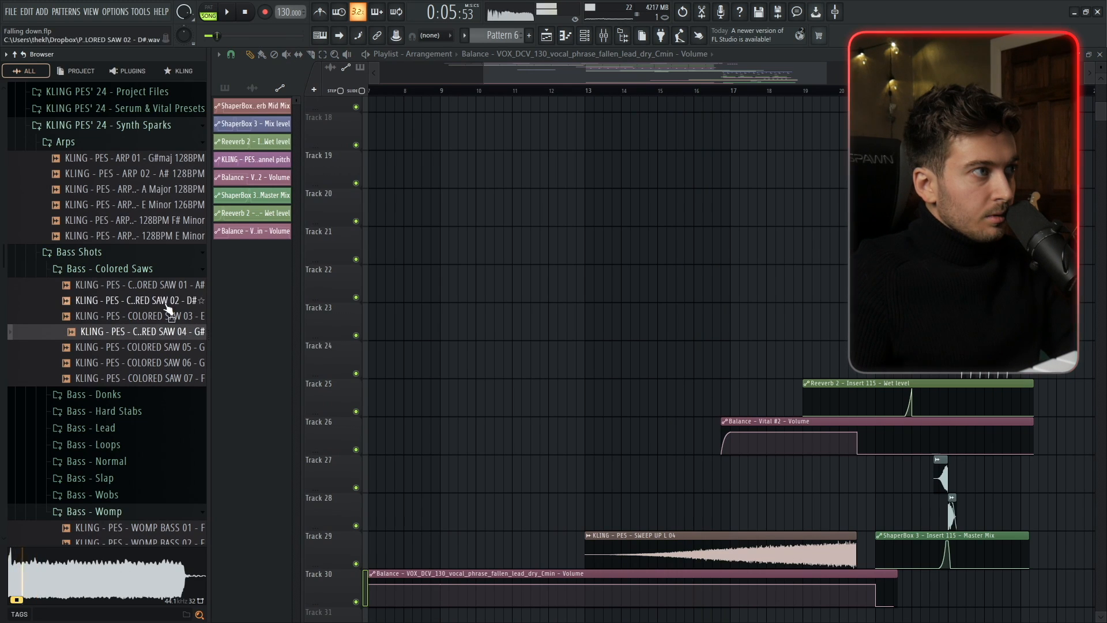
click(169, 285)
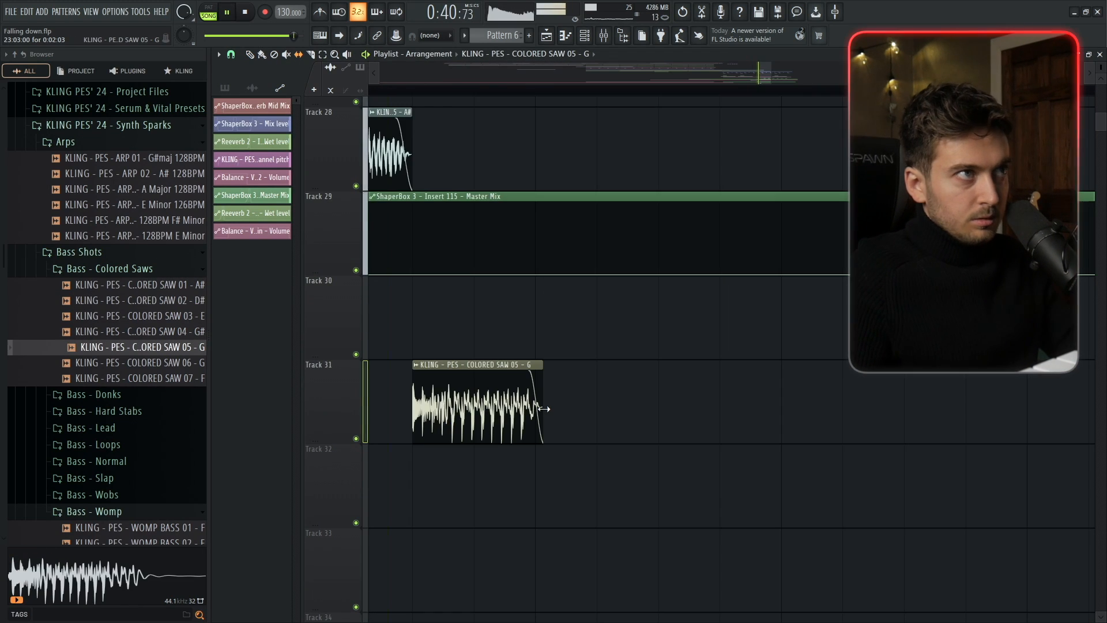
double_click(513, 366)
key(F9)
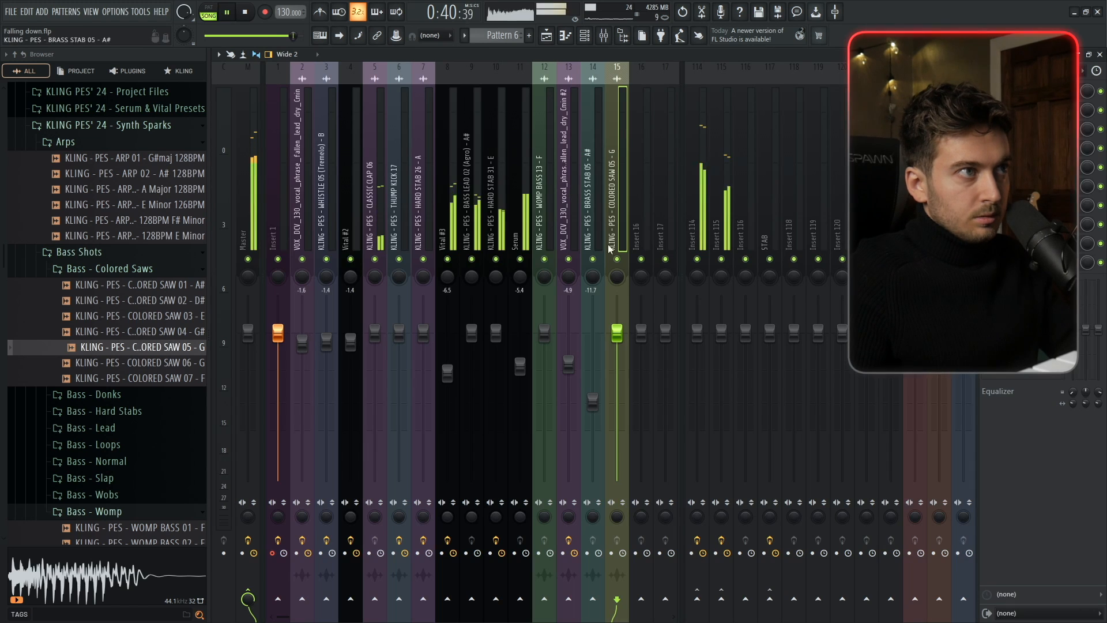
- Add the POWERFUL SHOT 07 - D# sample and shape its low end with a Fruity Parametric EQ 2 preset
drag(136, 375, 672, 476)
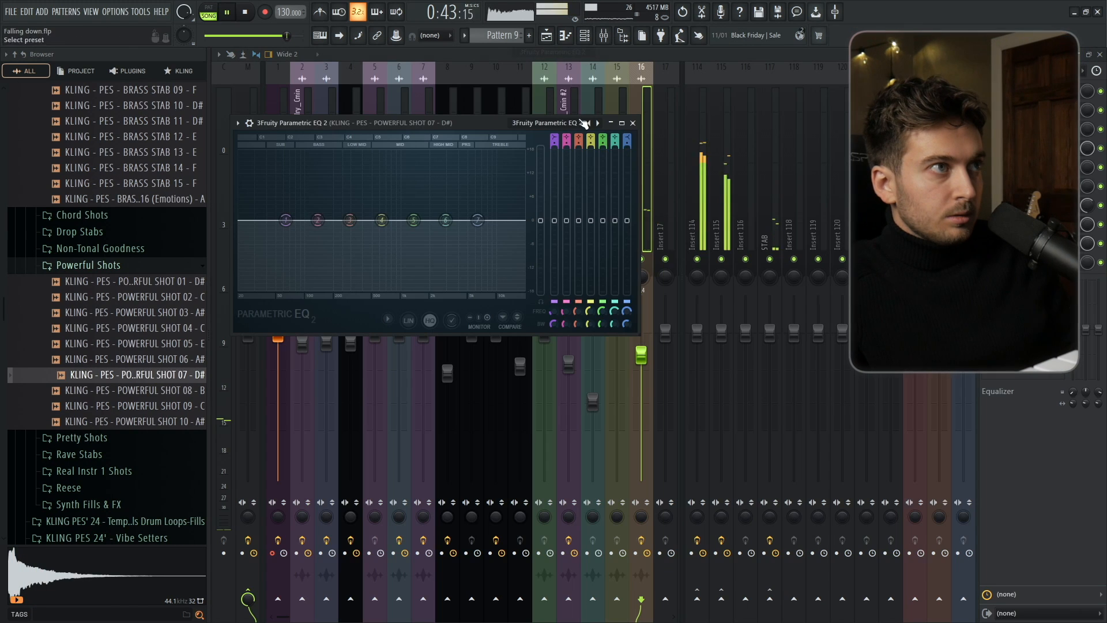
click(590, 124)
drag(257, 225, 281, 221)
click(409, 321)
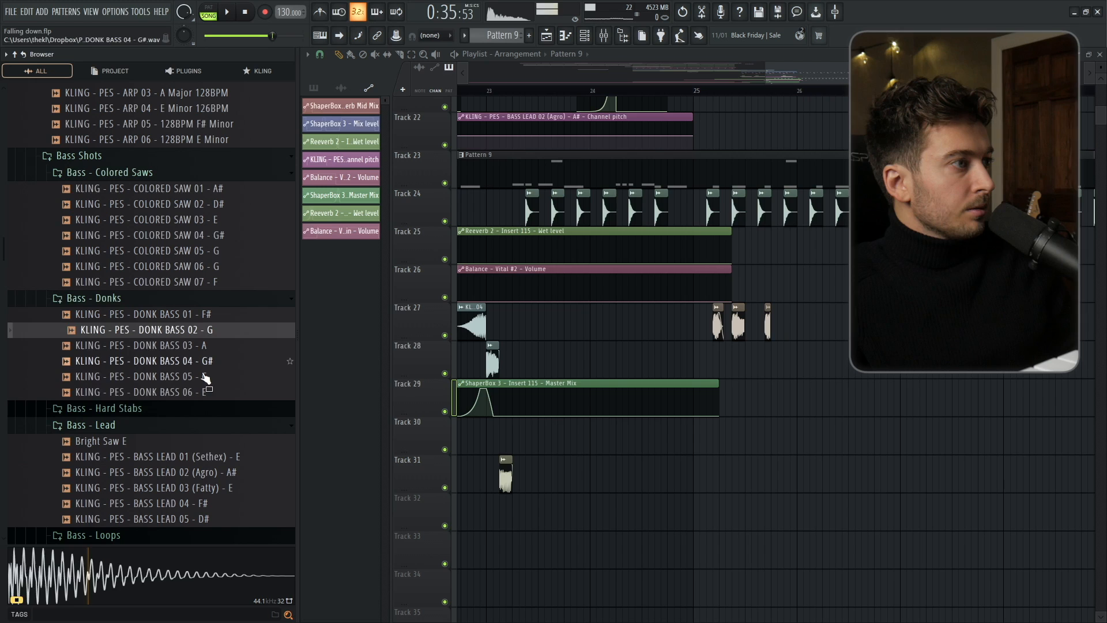
- Audition the donk basses and layer DONK BASS 06 - E on Track 31 under the powerful shot clips in bar 25
click(210, 393)
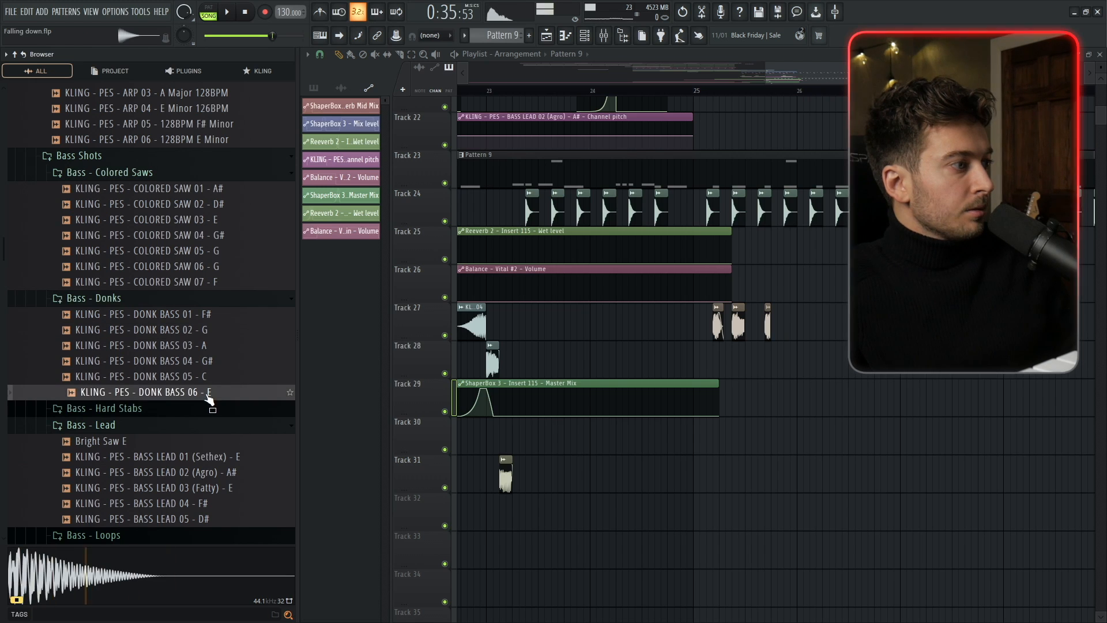
scroll(864, 450, up, 3)
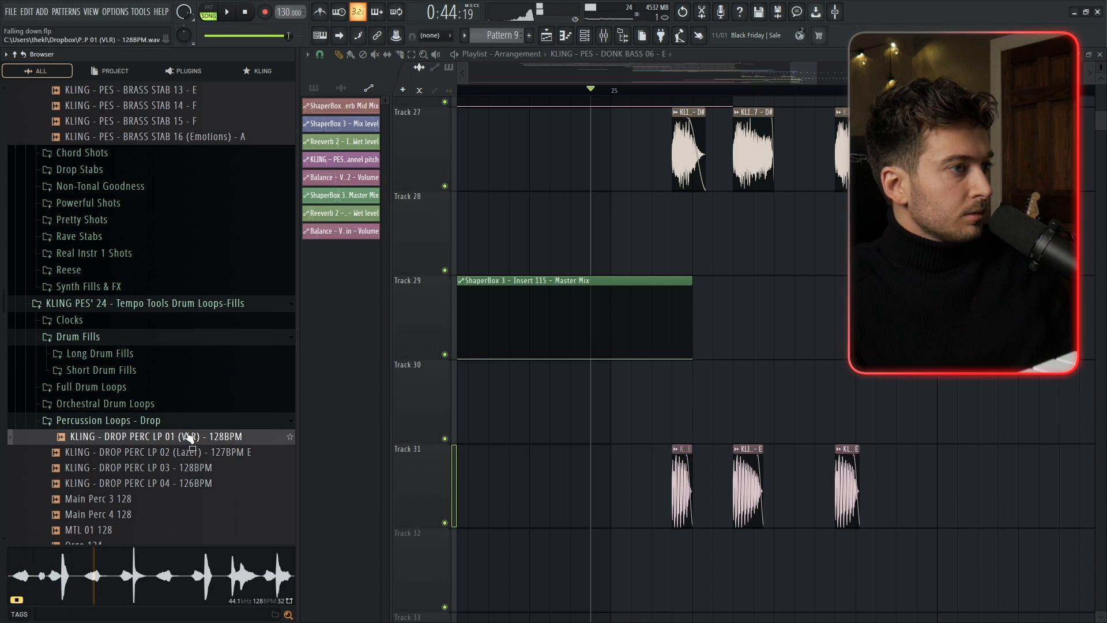
- Place the DROP PERC LP 01 (VLR) loop on Track 32 at bar 25 and play it with the drop
drag(189, 438, 617, 539)
key(space)
key(Escape)
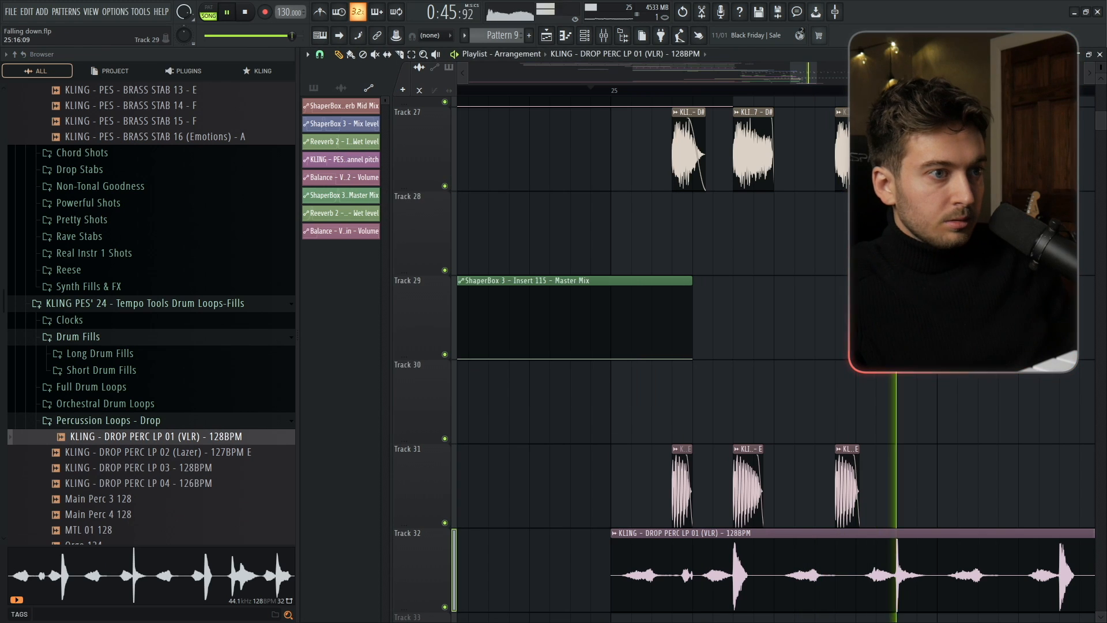
key(space)
key(space)
scroll(749, 543, down, 2)
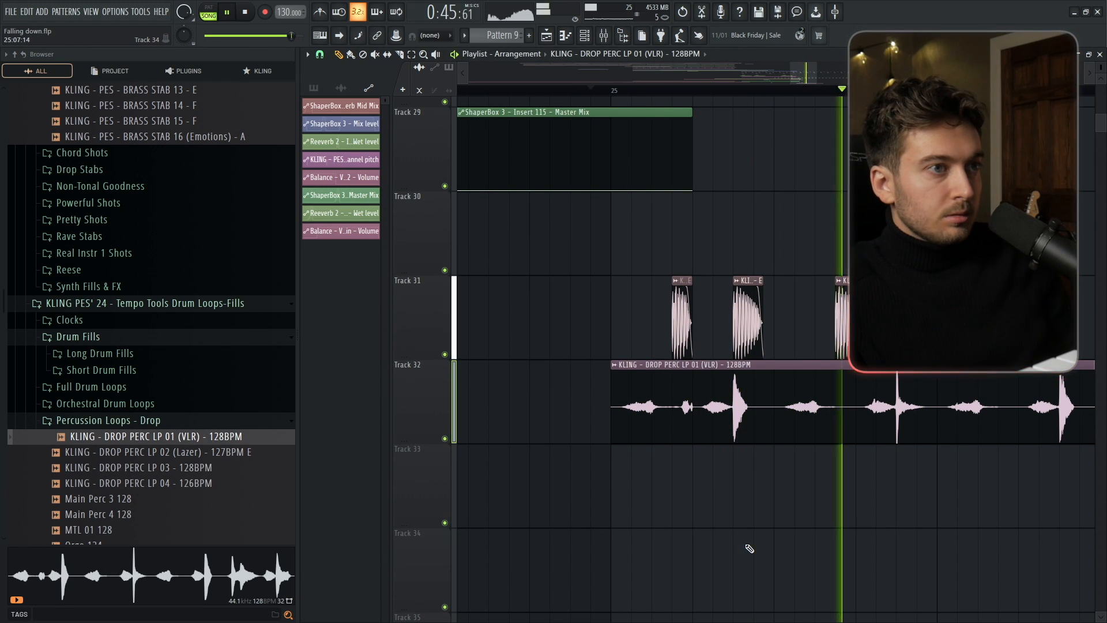
key(space)
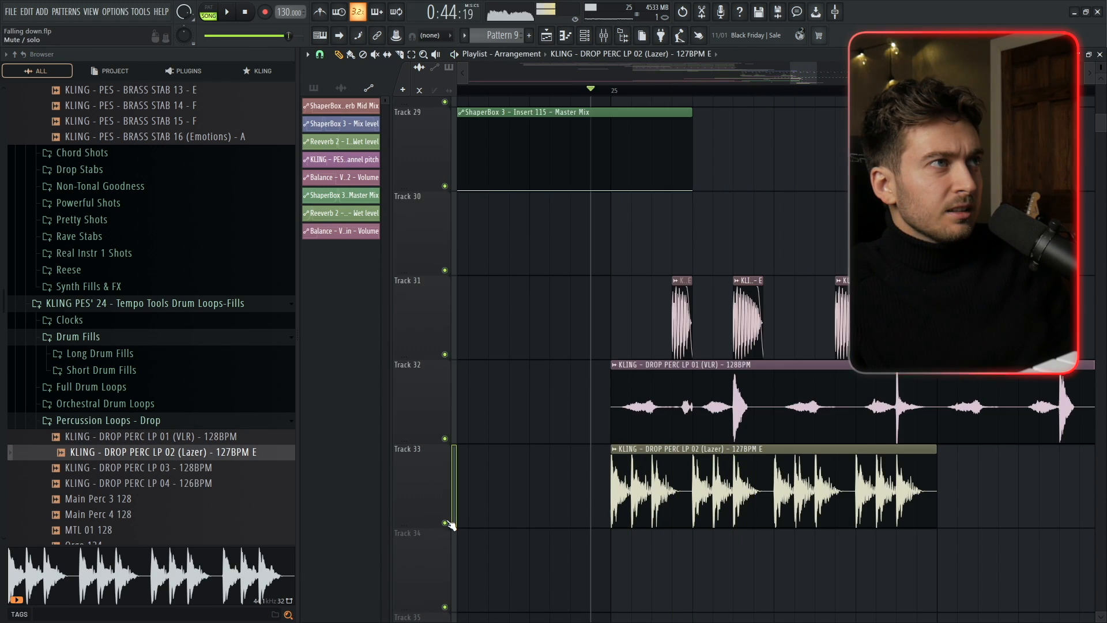
- Trim the opening hits off the DROP PERC LP 02 (Lazer) loop on Track 33 in bar 25 and play it
double_click(634, 456)
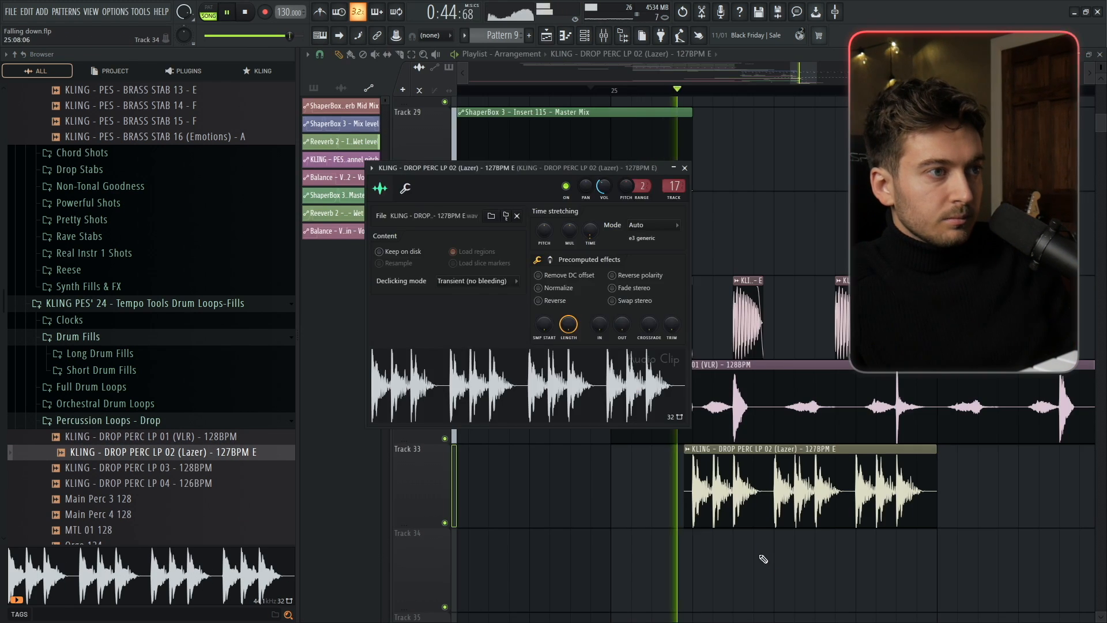
key(Escape)
key(space)
key(space)
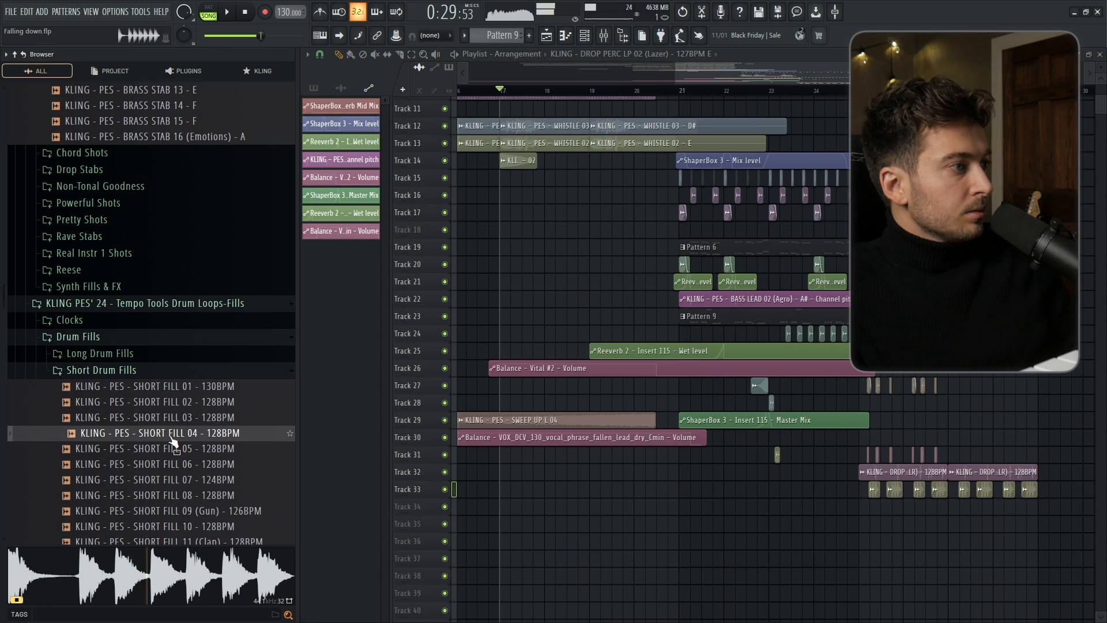
- Place SHORT FILL 04 - 128BPM on Track 36 at bar 21 and open its clip settings
drag(161, 433, 693, 548)
double_click(683, 542)
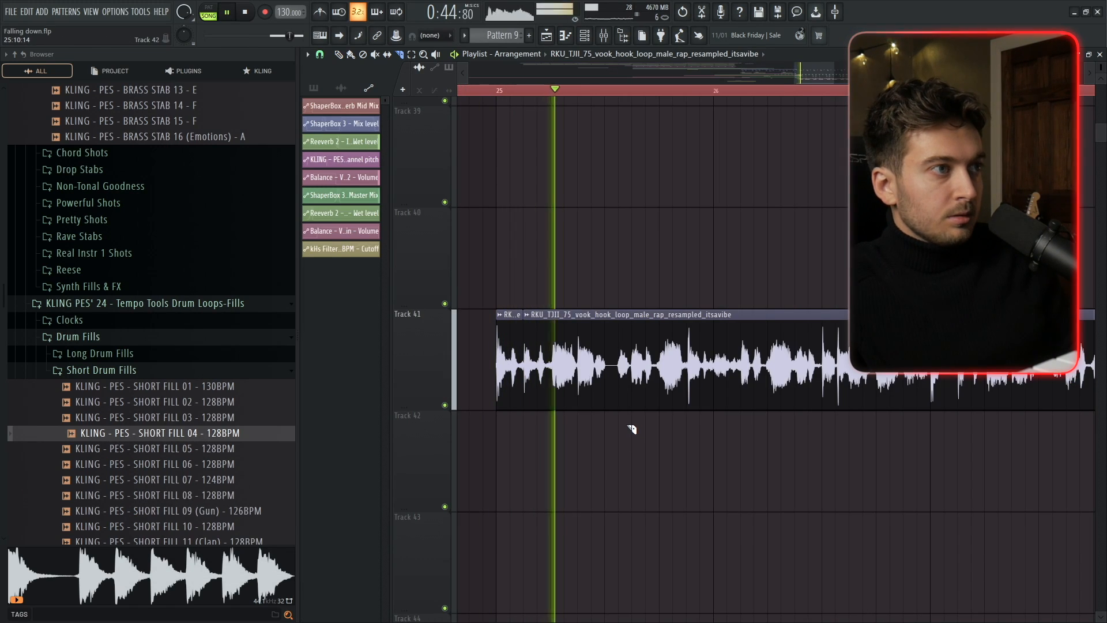
- Slice the male rap hook vocal clip on Track 41 in bar 25 and delete the section after the opening phrase
click(609, 388)
key(p)
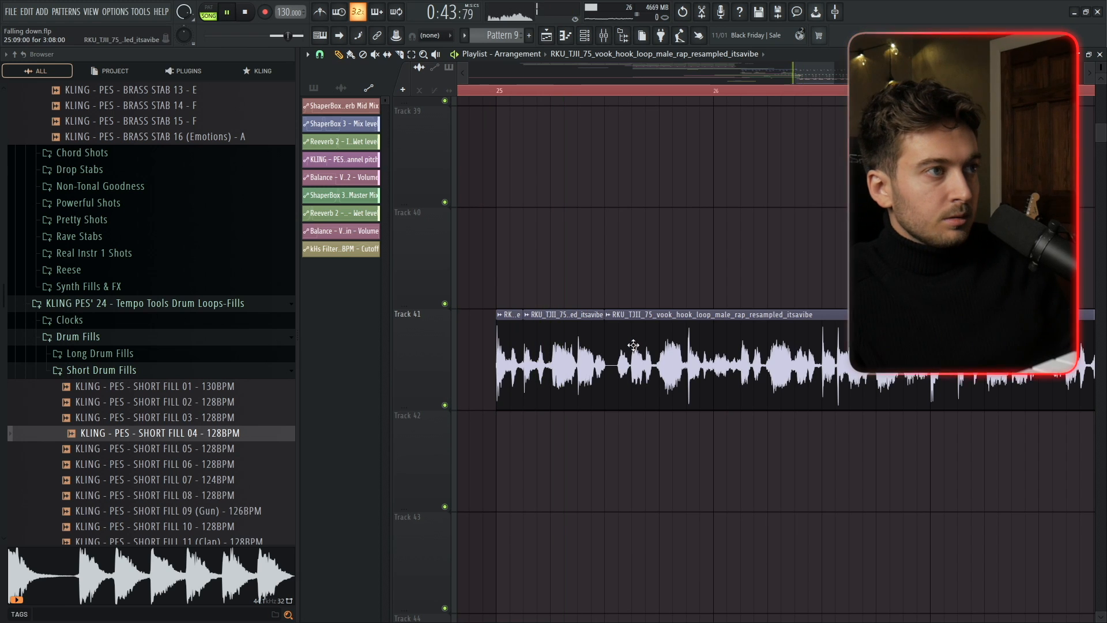
right_click(633, 347)
key(c)
click(554, 375)
key(p)
click(634, 360)
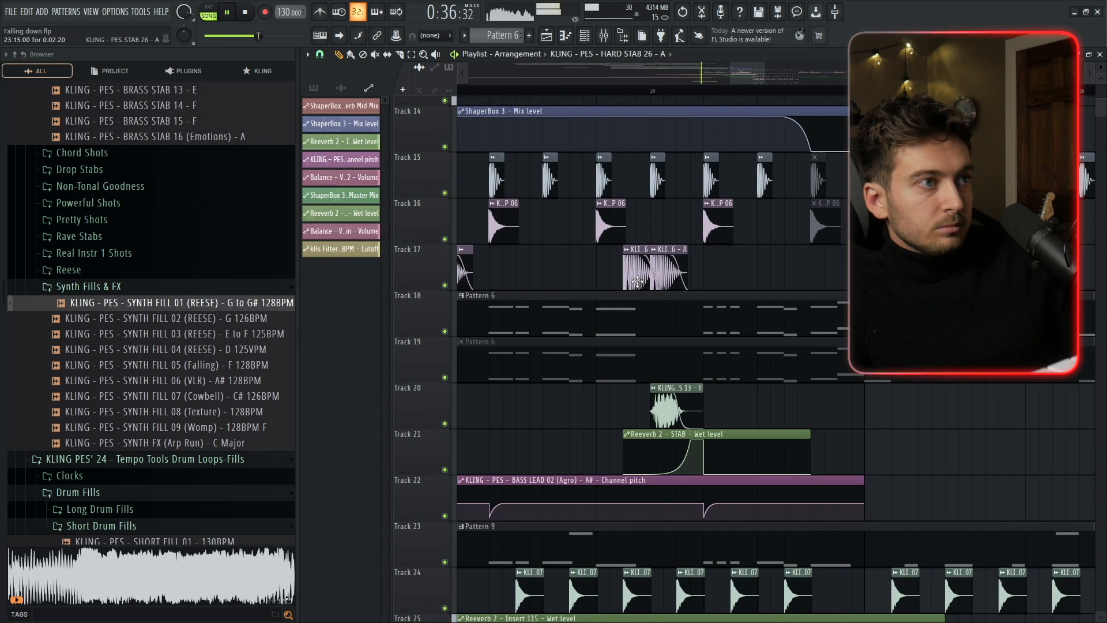
- Slice the Pattern 6 clips on Tracks 18 and 19 at bar 24, delete the short pieces before it, and play the gap
drag(651, 330, 651, 360)
key(p)
right_click(636, 349)
right_click(636, 306)
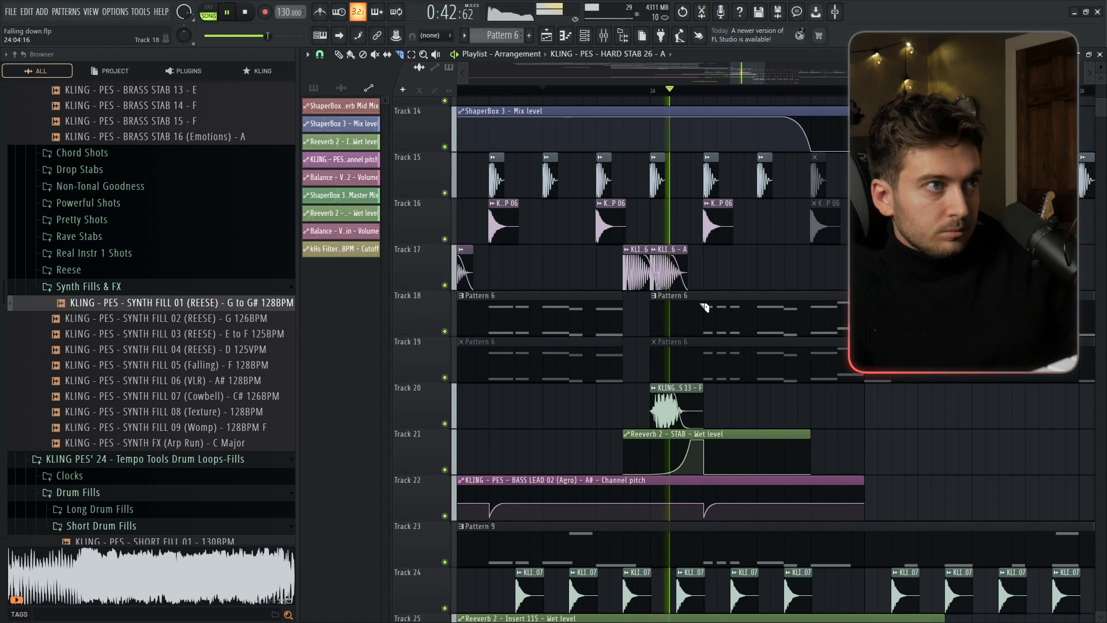
key(space)
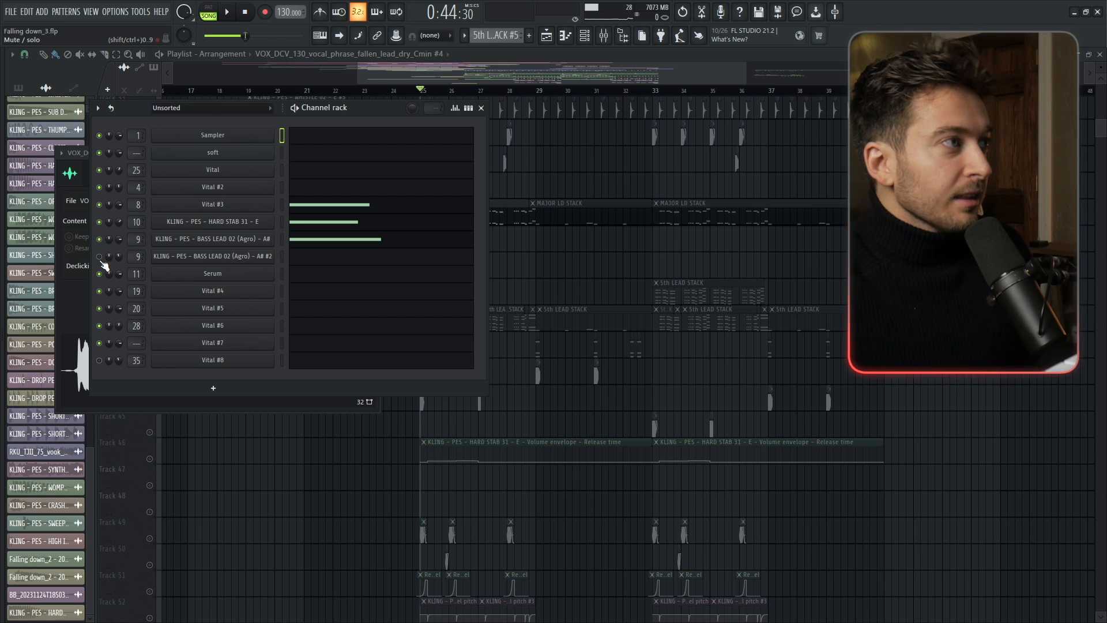
- Open the BASS LEAD 02 (Agro) - A# sampler channel and show its miscellaneous settings with the root note keyboard
click(544, 265)
click(589, 40)
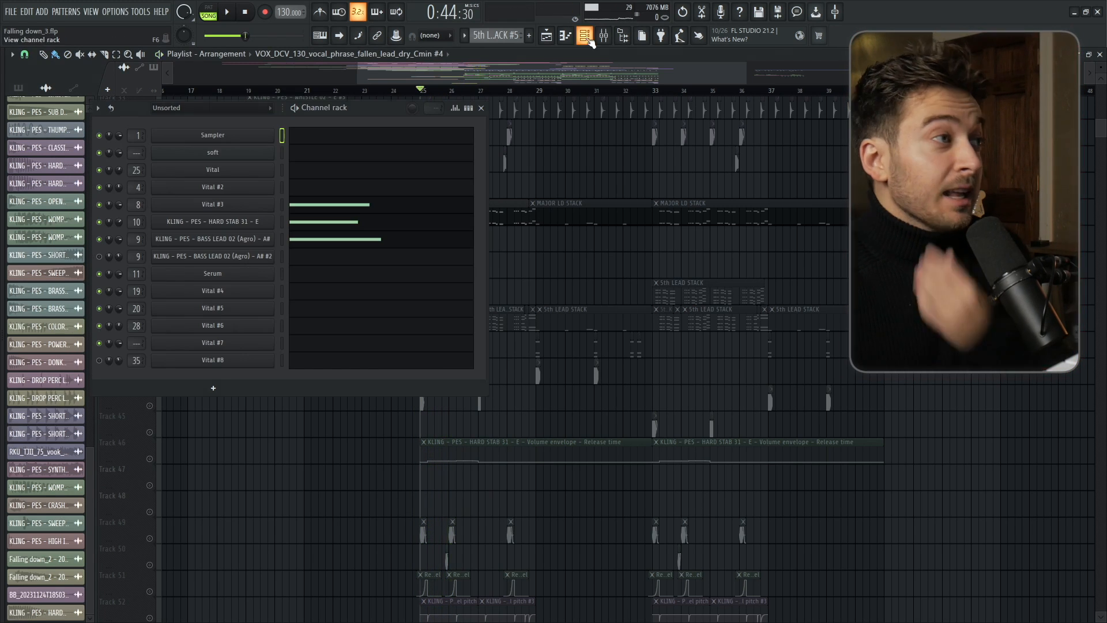
click(248, 239)
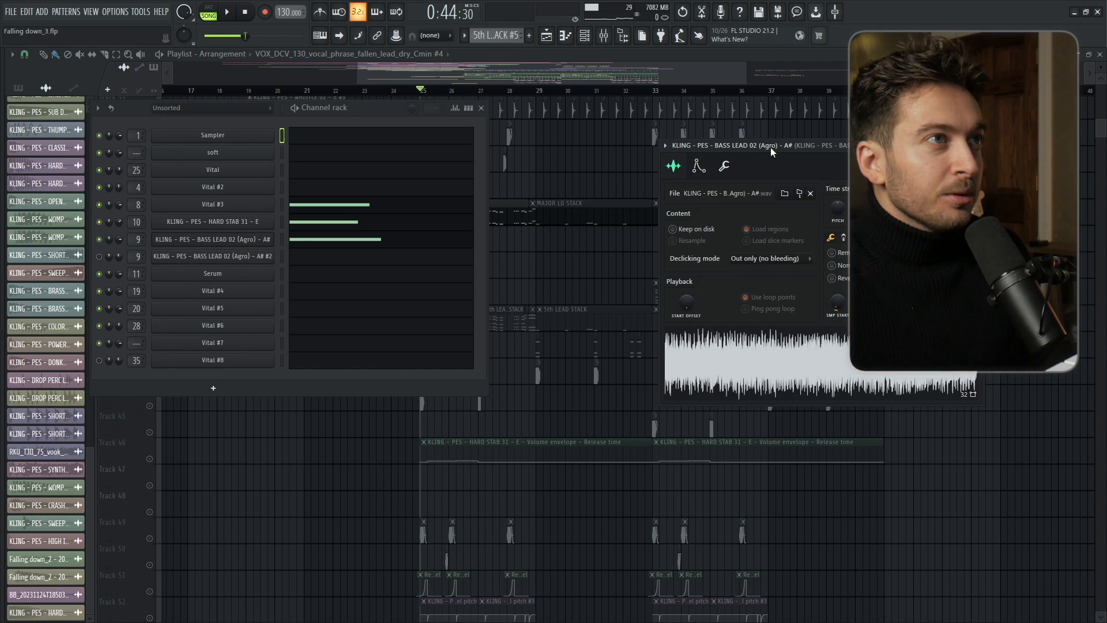
drag(771, 147, 679, 189)
click(632, 209)
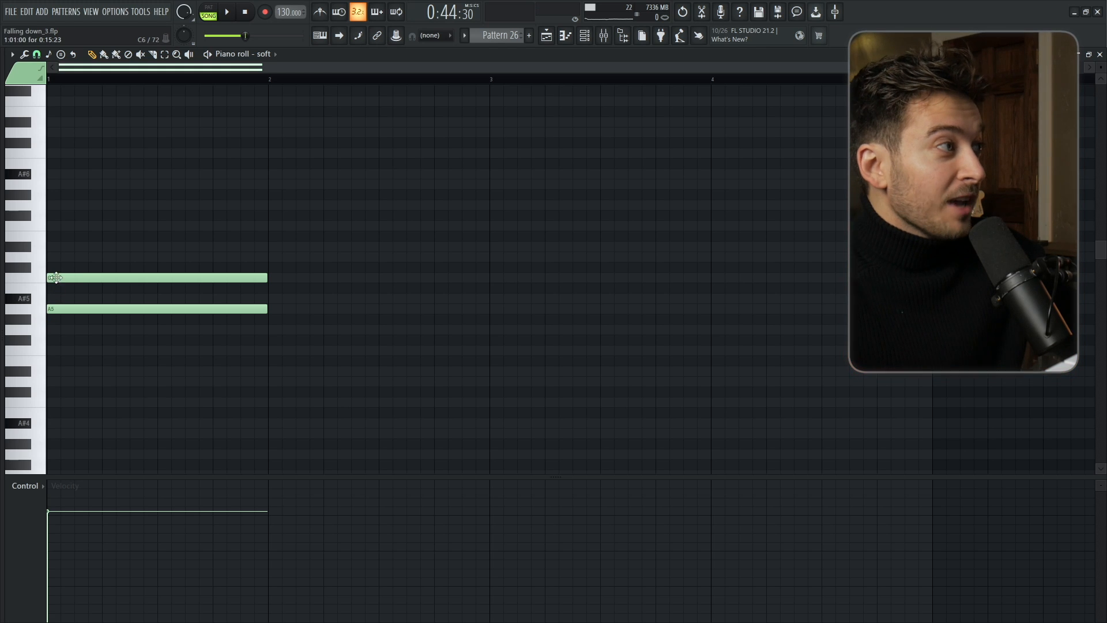
- In Pattern 26 of the soft channel, raise C6 to C#6, rework the pair into short A#5 and D6 notes, and copy it
drag(79, 278, 78, 267)
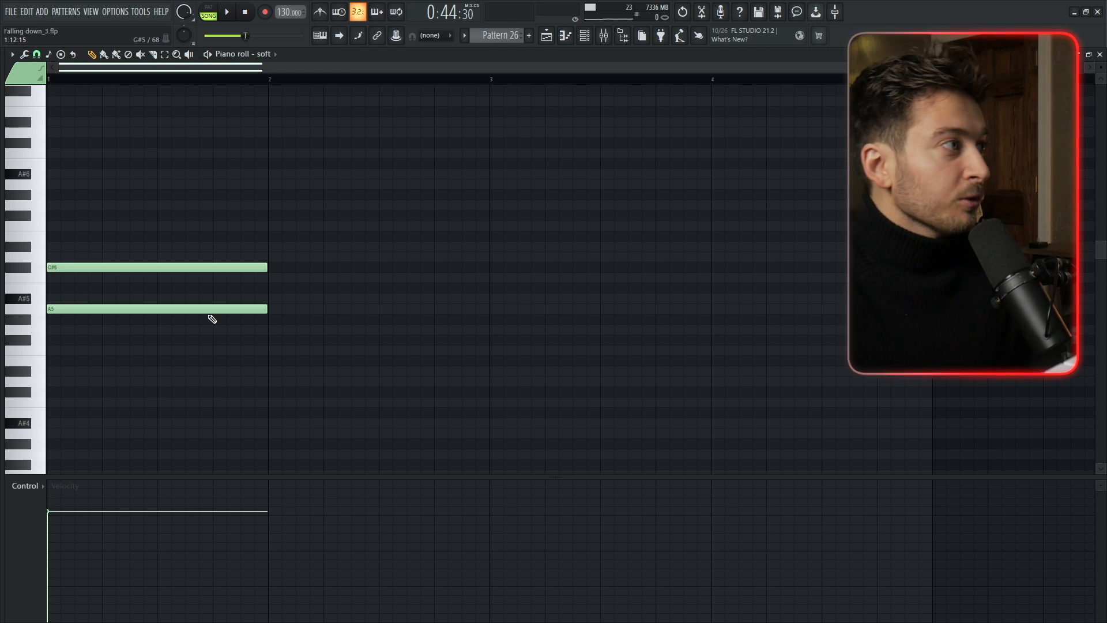
drag(263, 258, 129, 295)
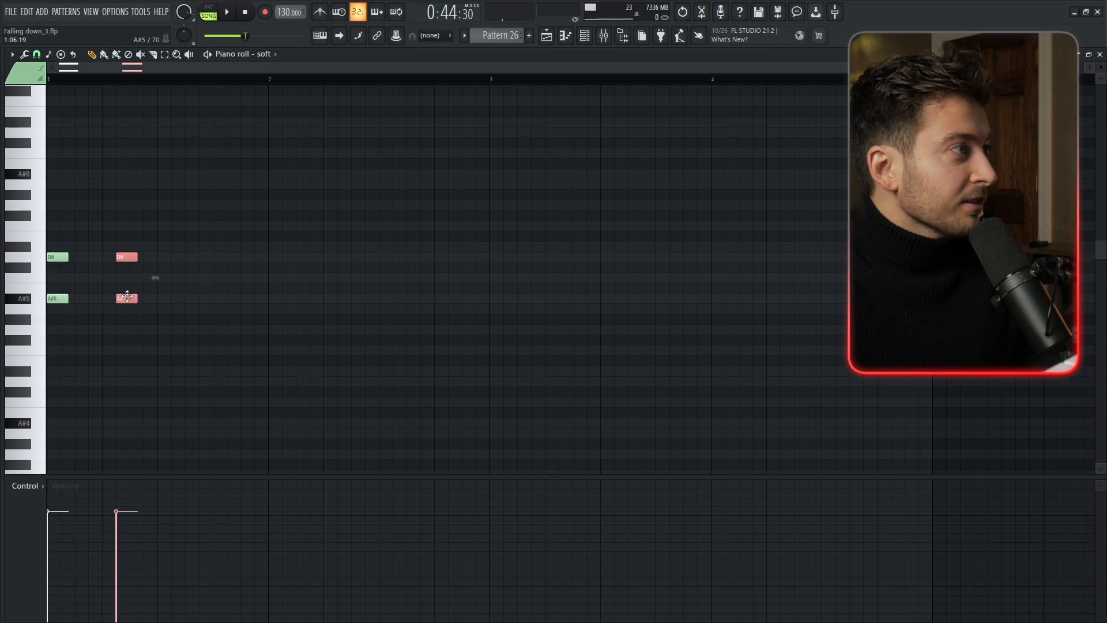
drag(129, 296, 119, 298)
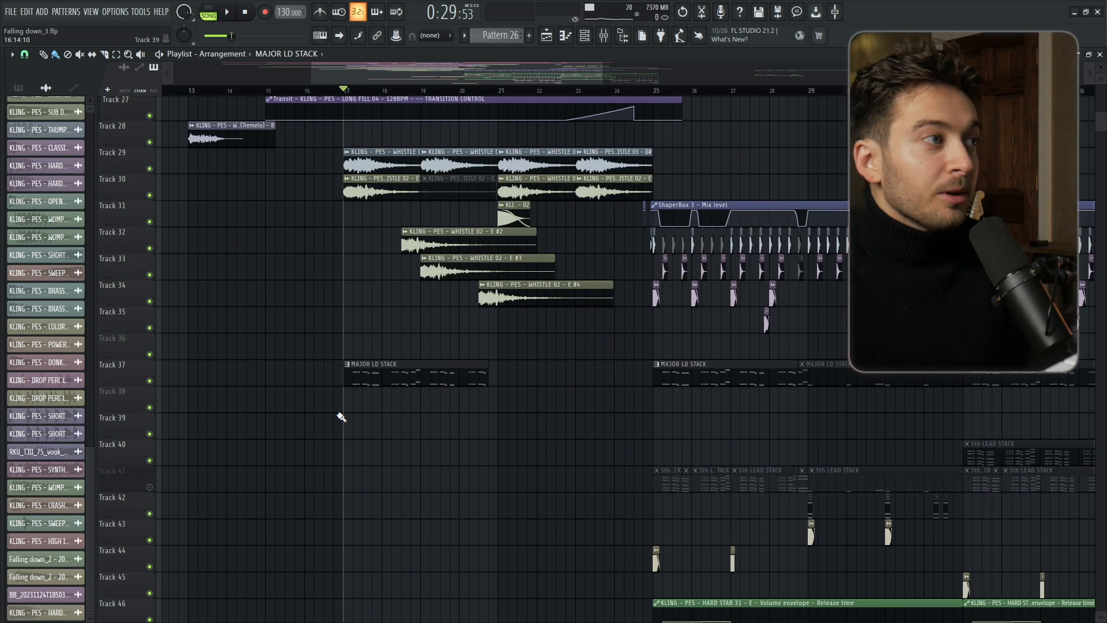
- Play the build-up and the opening of the drop with the MAJOR LD STACK lead, checking the other tracks
key(space)
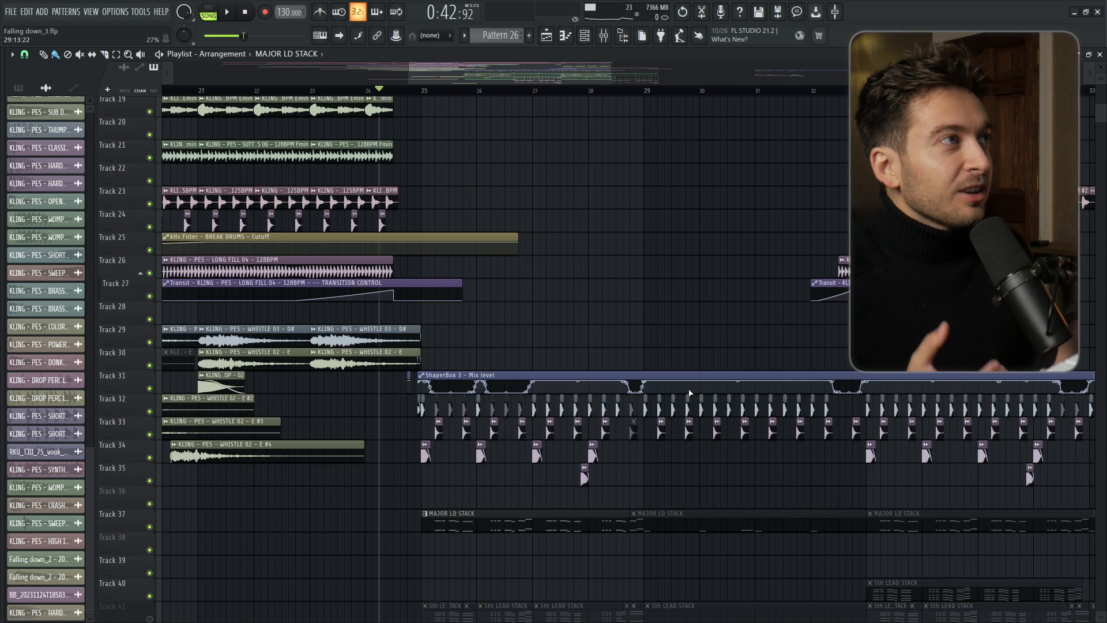
scroll(492, 220, up, 4)
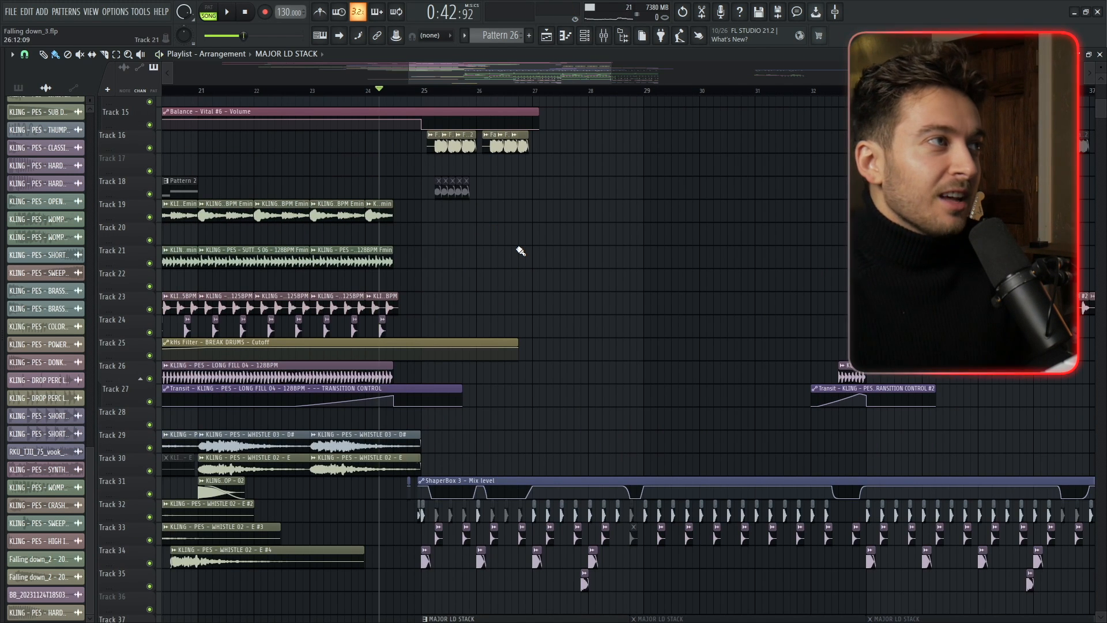
key(space)
scroll(562, 300, down, 5)
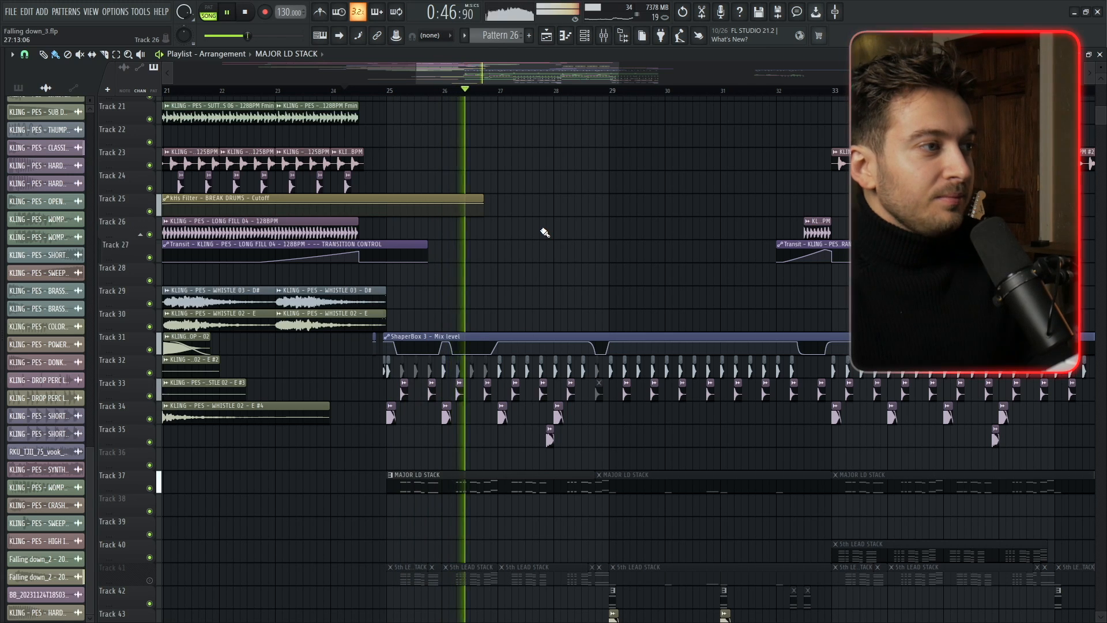
key(space)
- Review the BASS LEAD 02 (Agro) - A# channel settings and inspect the notes of its #2 copy in the MAJOR LD STACK pattern
key(F6)
click(269, 241)
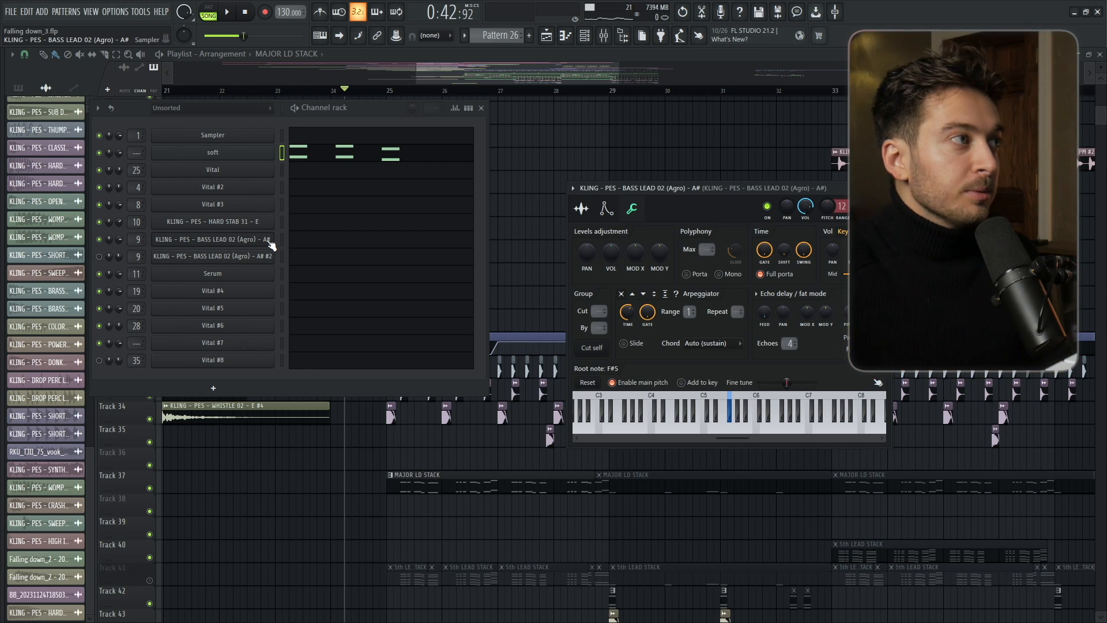
click(269, 242)
click(269, 241)
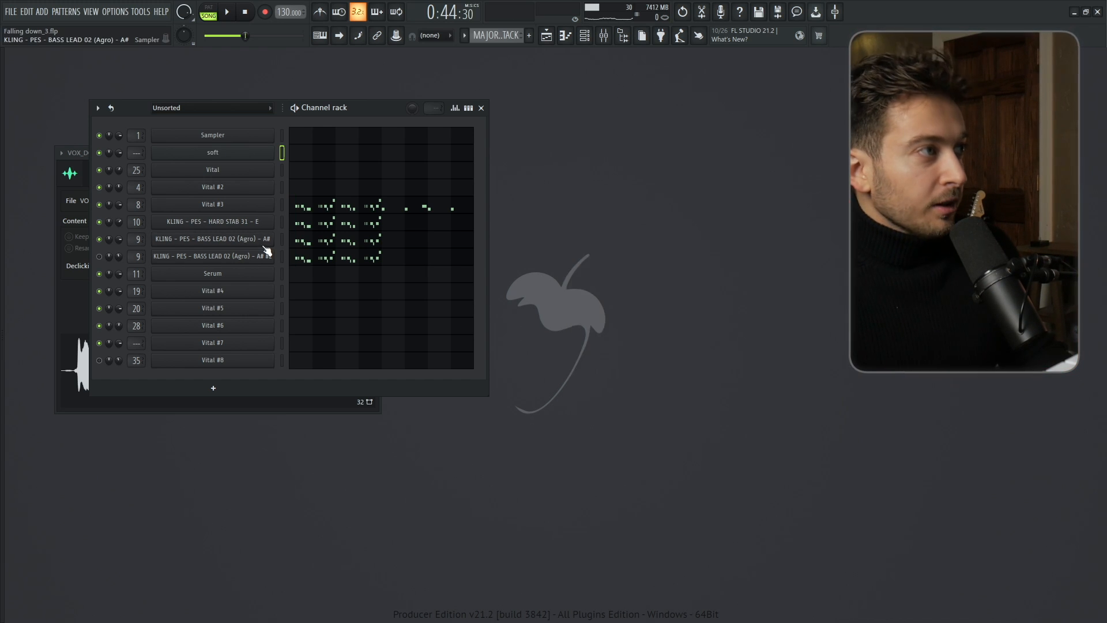
click(264, 245)
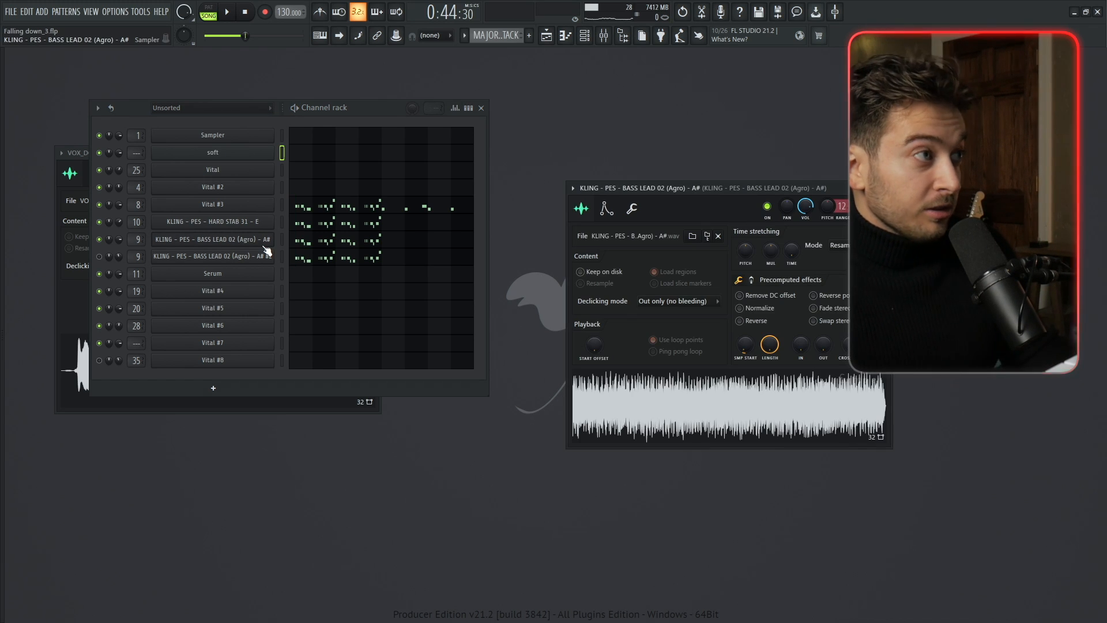
click(301, 260)
key(F7)
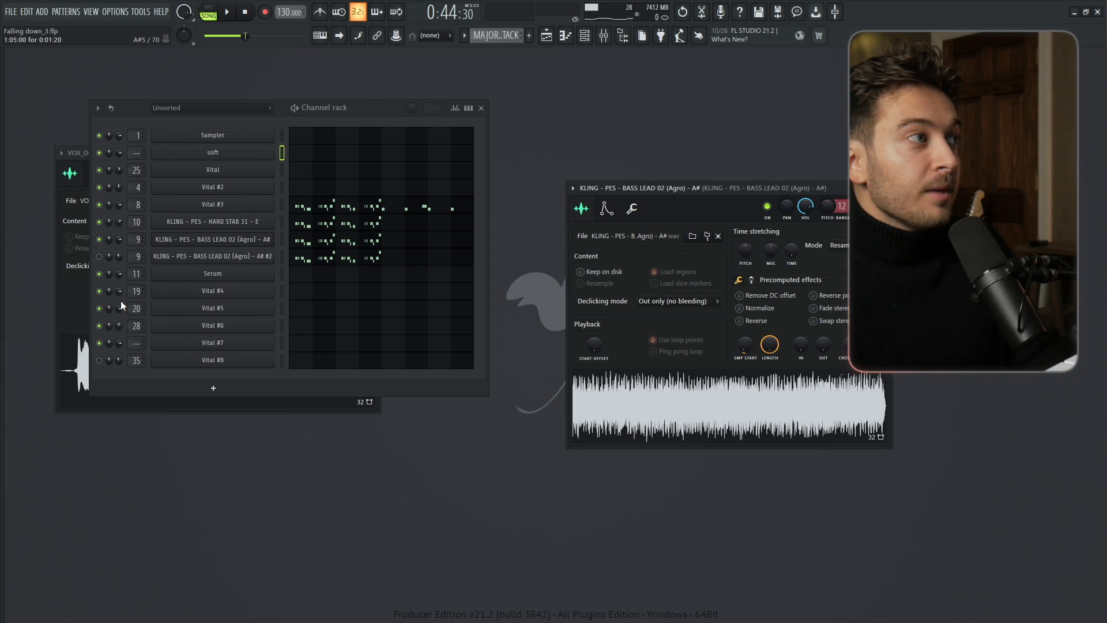
- Unmute the second BASS LEAD 02 (Agro) - A# channel and play the opening of the drop with the MAJOR LD STACK layers
click(100, 257)
key(space)
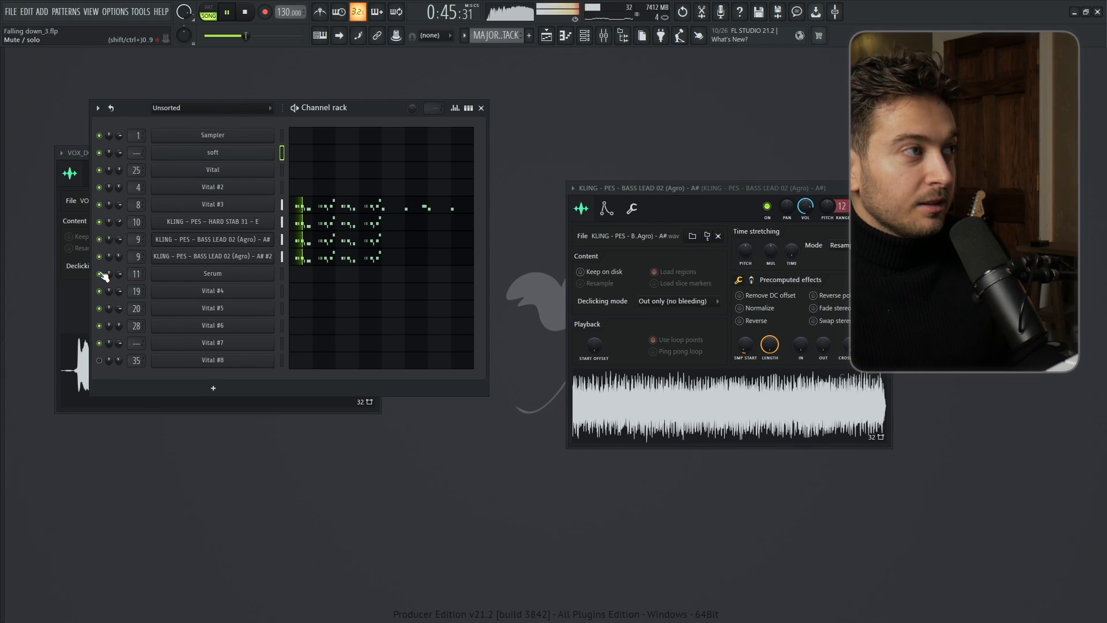
key(space)
- Show the channels of the 5th LEAD STACK pattern and play that pattern on its own
click(585, 36)
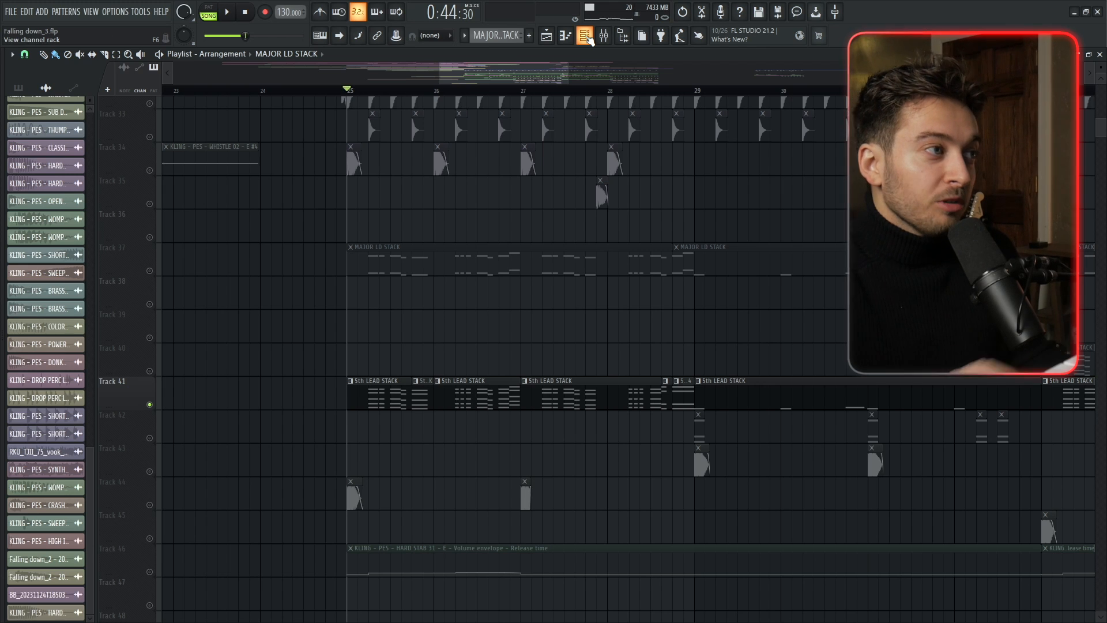
click(589, 38)
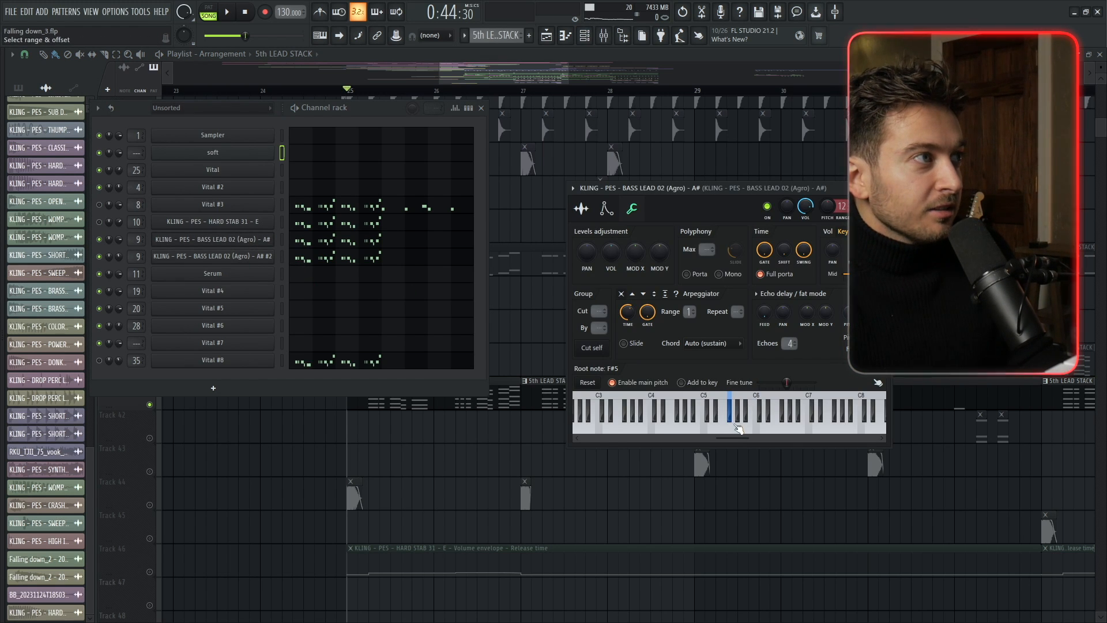
click(361, 237)
click(565, 40)
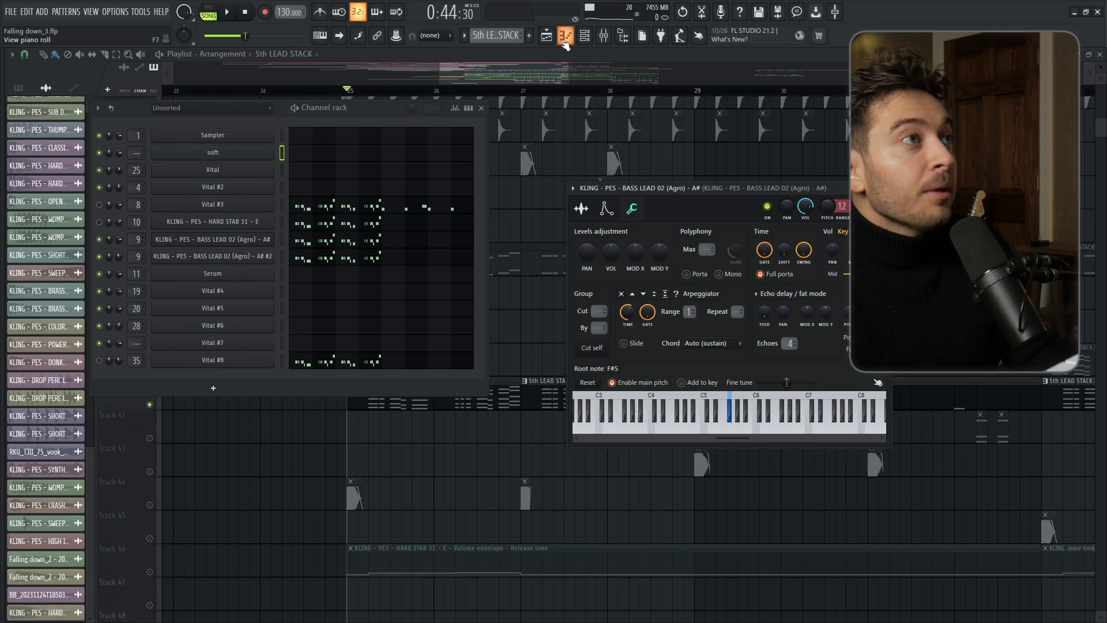
click(209, 13)
key(space)
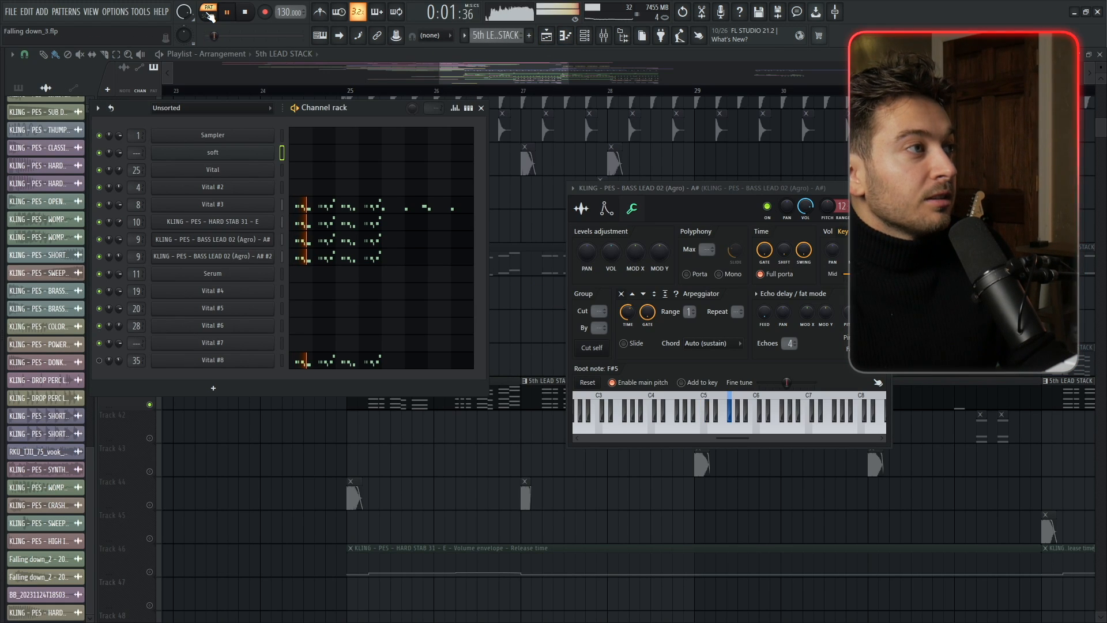
click(518, 222)
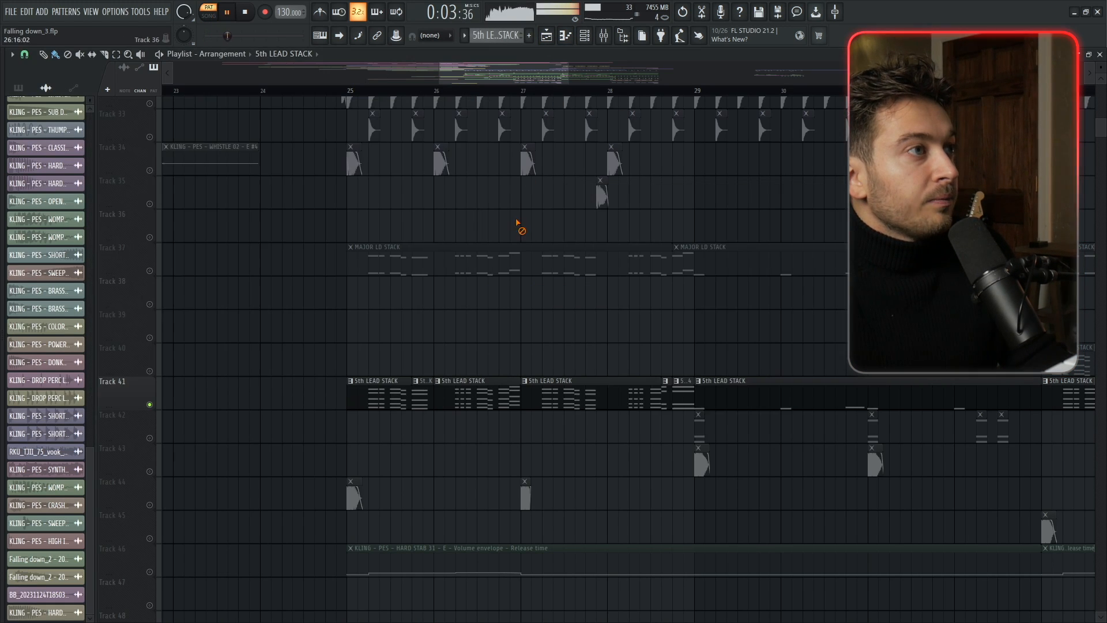
key(space)
- Isolate tracks 2 and 3 with Pattern 3 and its Balance - Vital #2 - Volume automation, and play them from around bar 21
scroll(647, 447, up, 10)
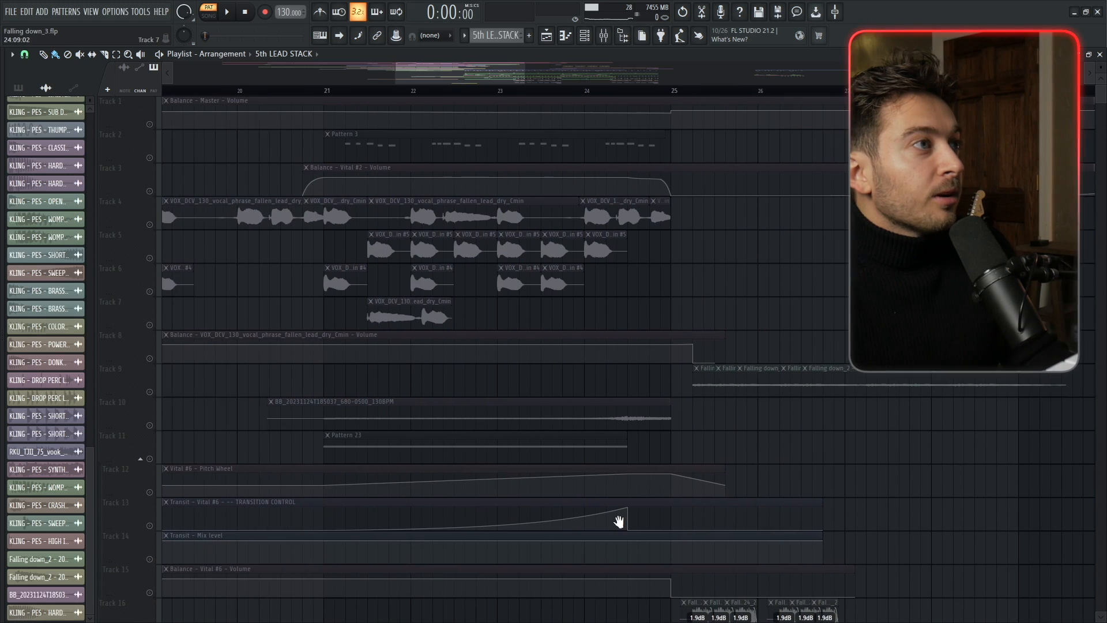
drag(619, 522, 610, 522)
right_click(150, 159)
click(149, 158)
click(150, 191)
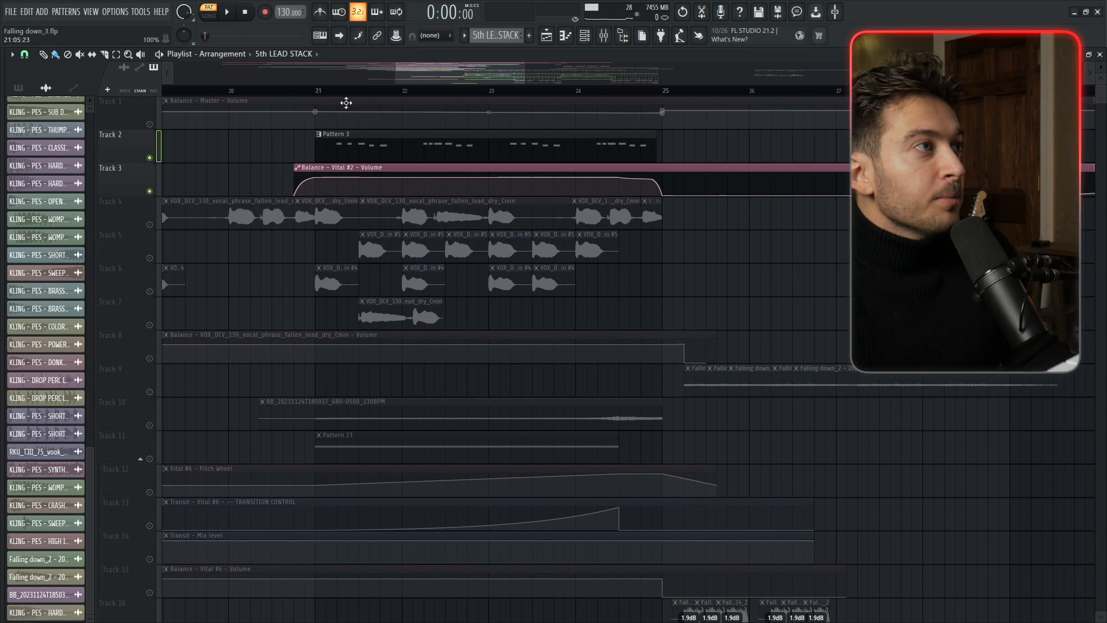
click(340, 91)
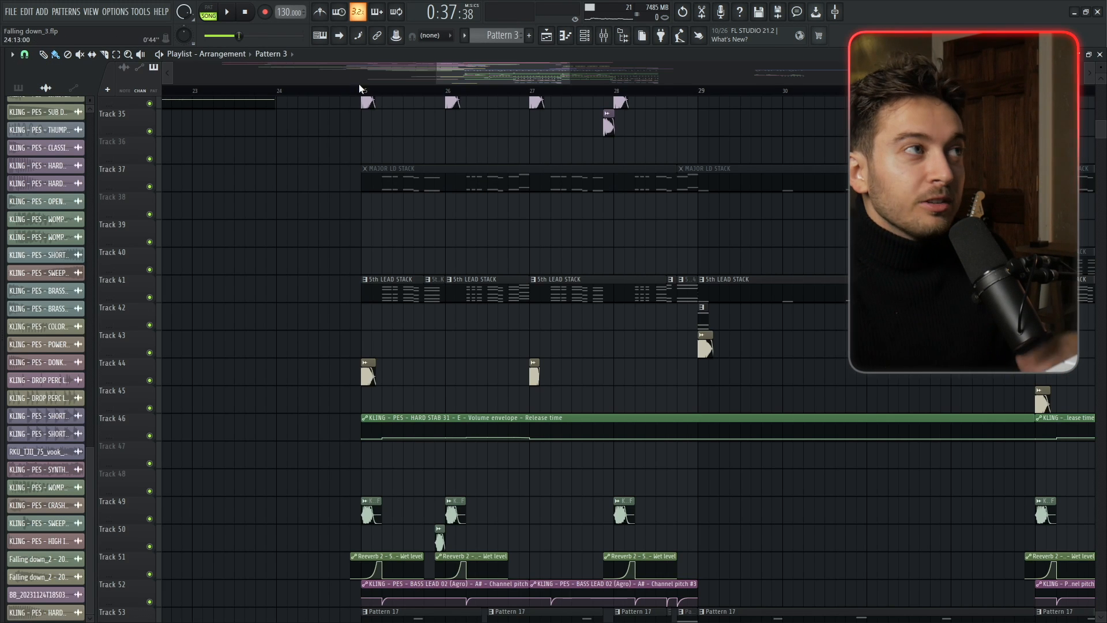
- Play the drop from just before bar 25 and compare the sound with the Disperser patch on Insert 115 switched on and off
click(343, 91)
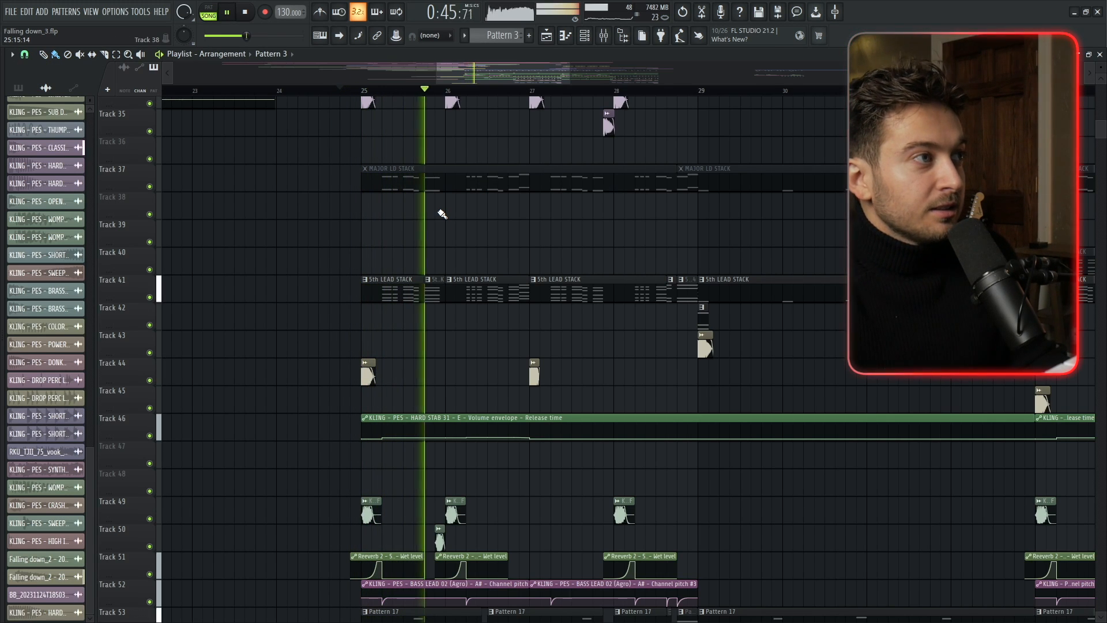
scroll(441, 214, up, 2)
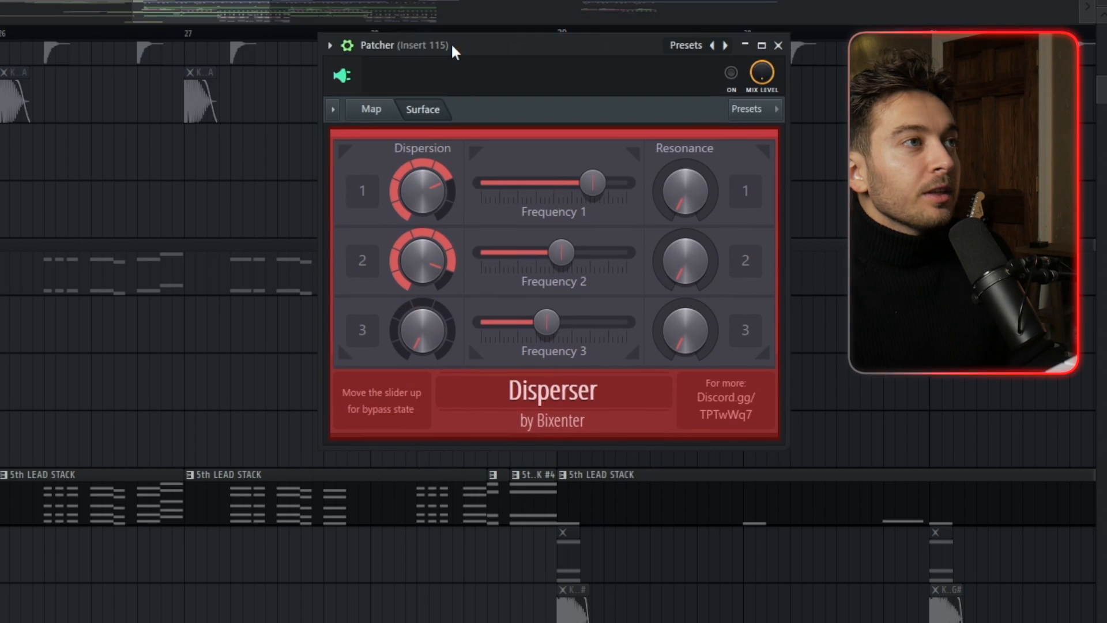
drag(453, 46, 429, 65)
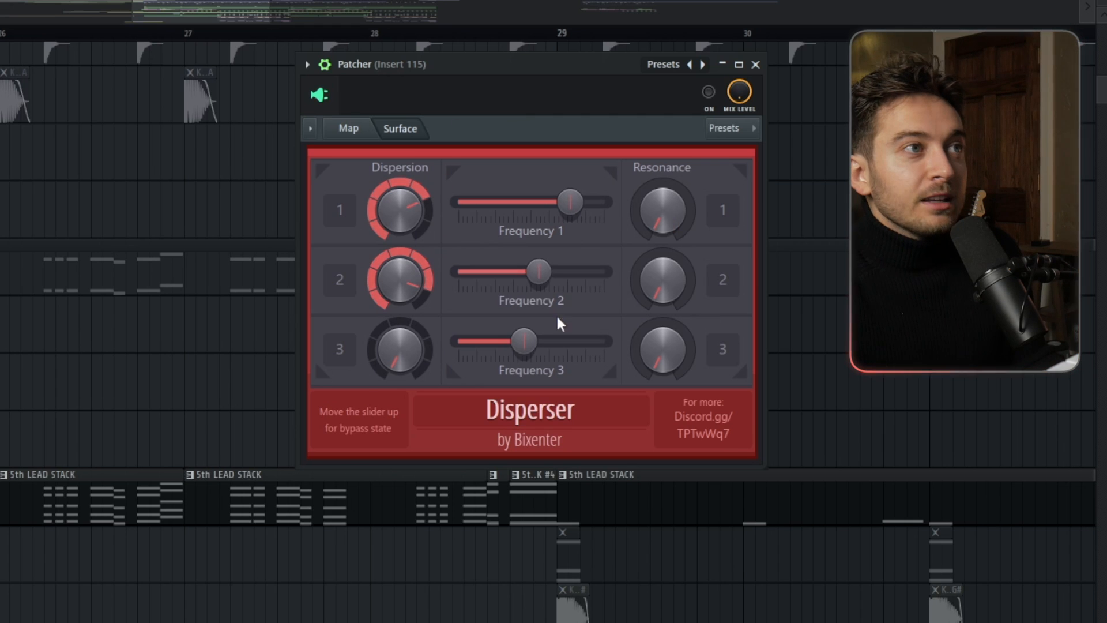
drag(411, 58, 401, 34)
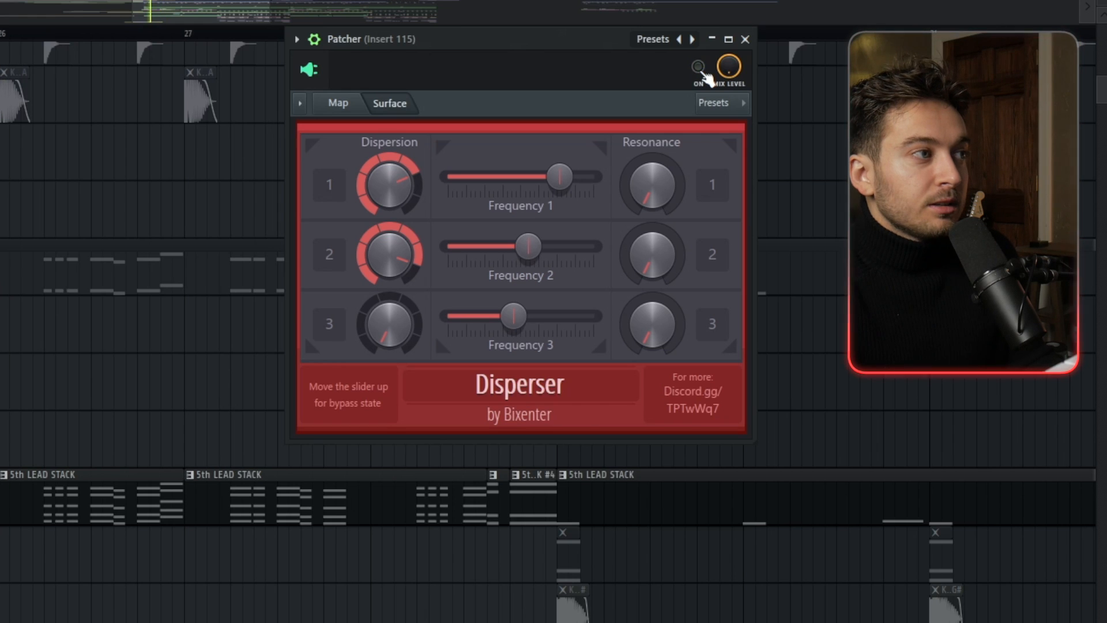
click(699, 68)
click(700, 68)
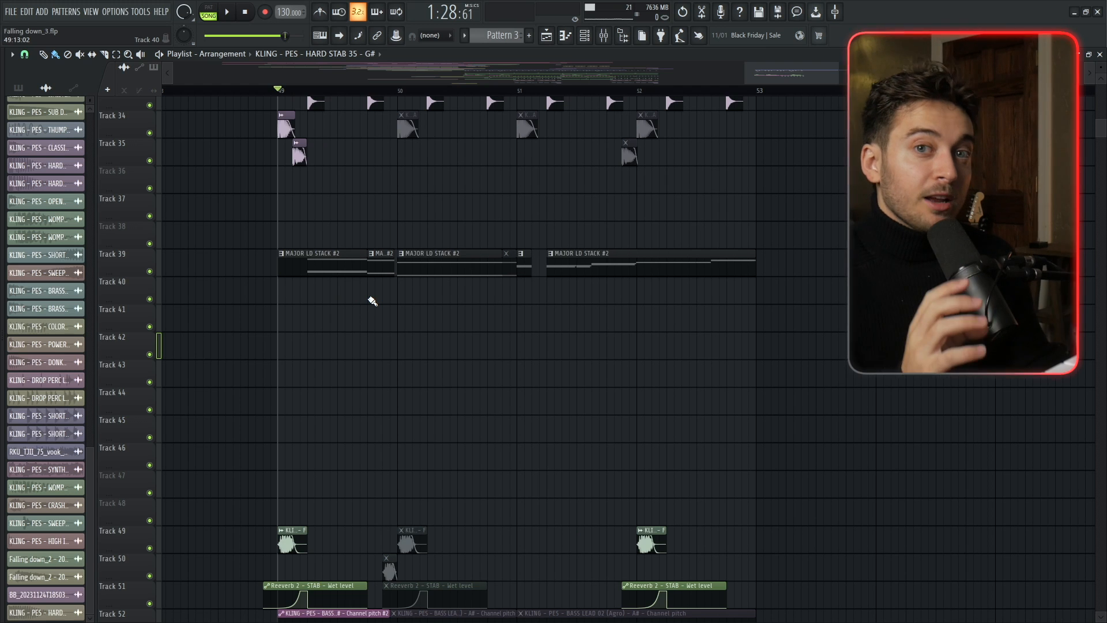
- Show the section starting at bar 49 and play it with the MAJOR LD STACK #2 and Pattern 19 clips
drag(1101, 68, 1093, 75)
drag(926, 312, 959, 279)
scroll(477, 279, up, 1)
key(space)
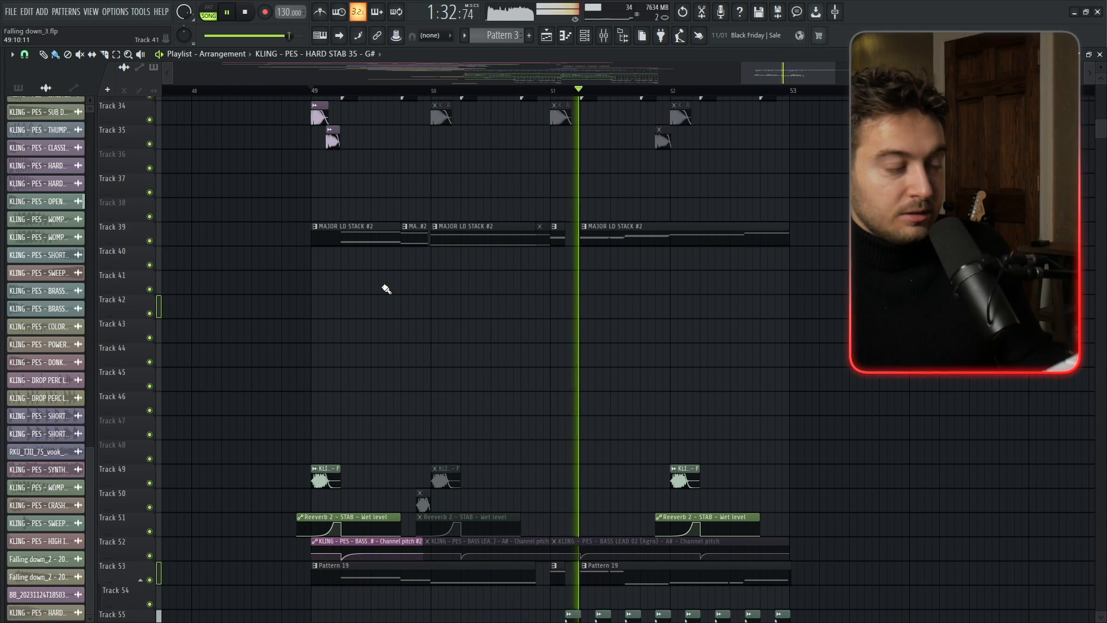
key(space)
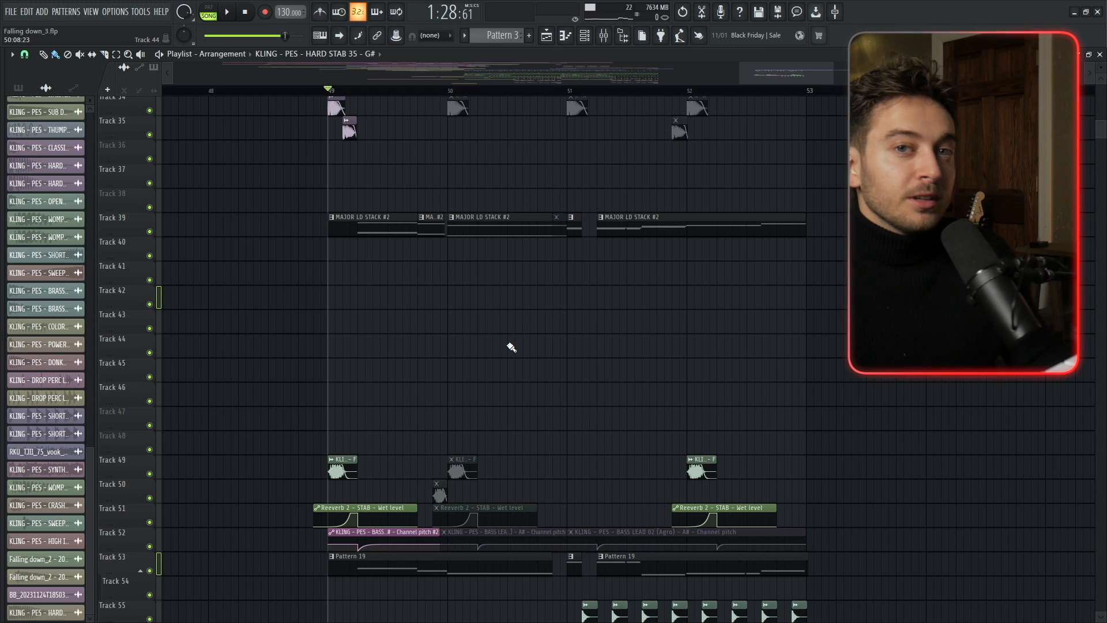